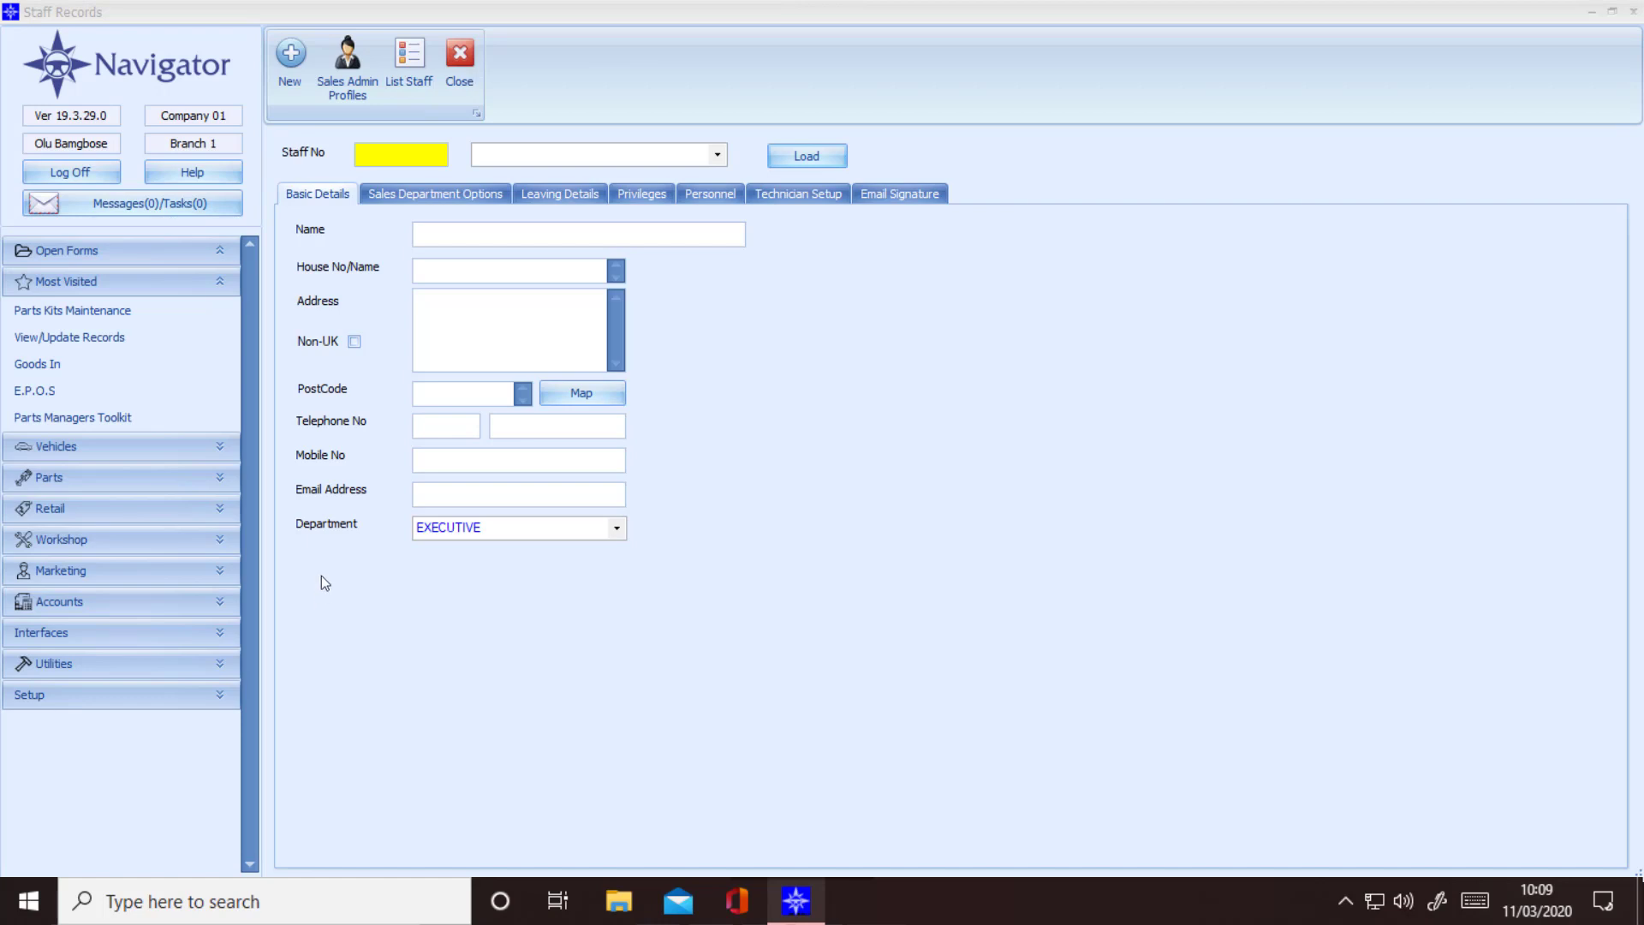
Step: Create new staff record 42, replacing the placeholder name with the staff member's full name and entering their e-mail address
{"action": "left_click", "coordinate": [291, 55]}
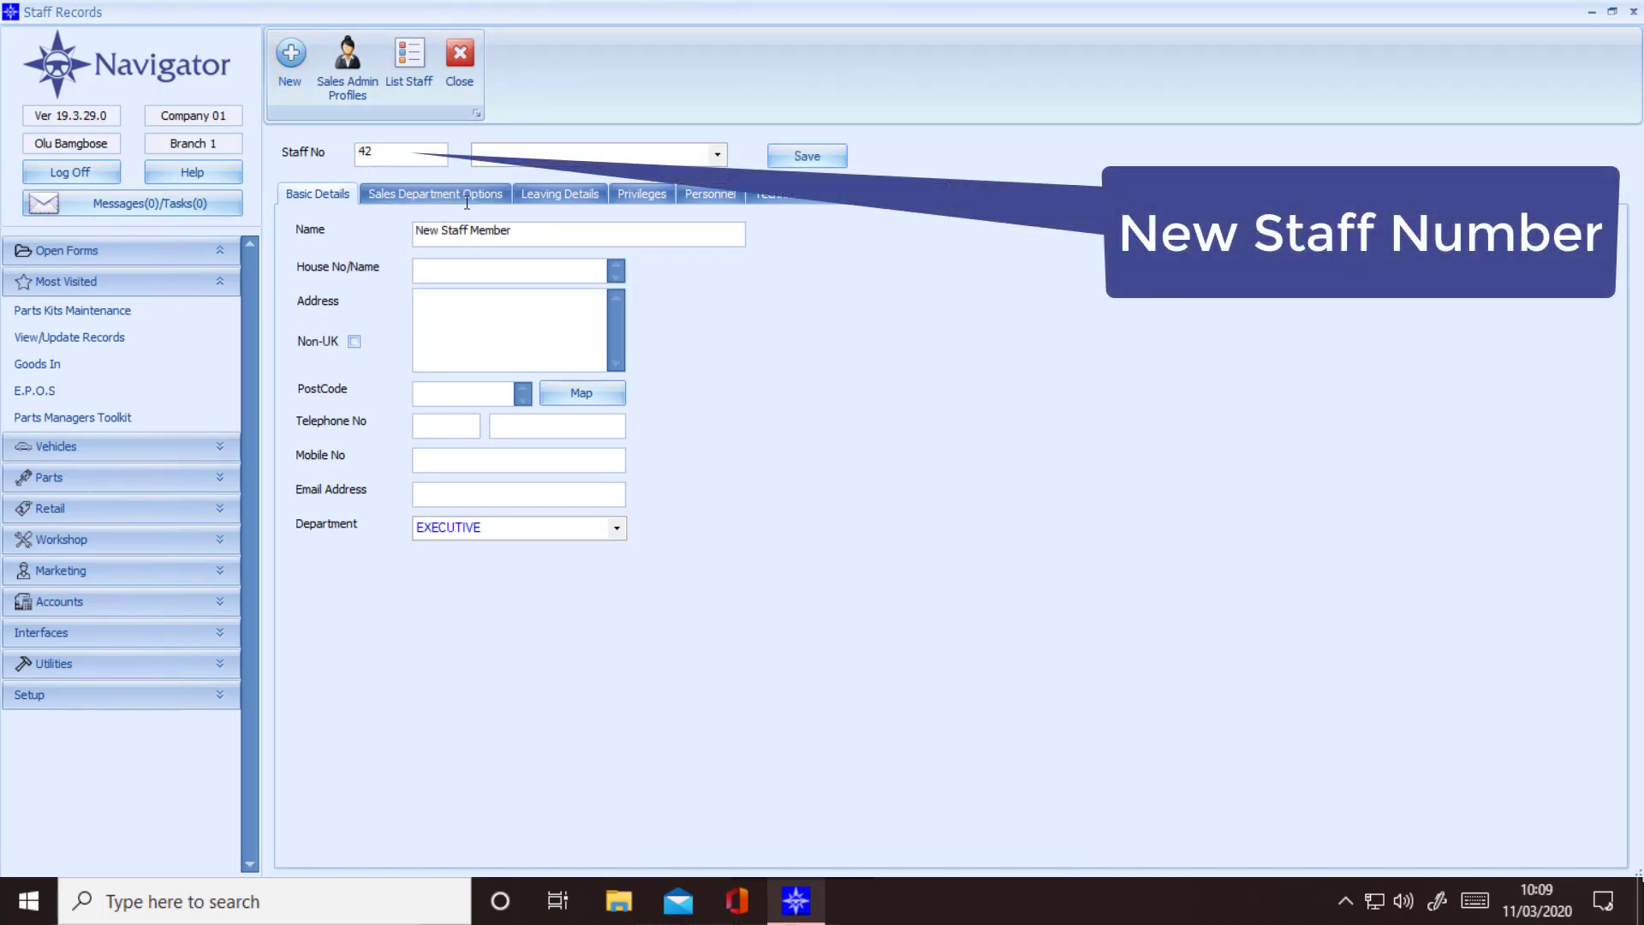
{"action": "left_click_drag", "start_coordinate": [562, 239], "coordinate": [213, 254]}
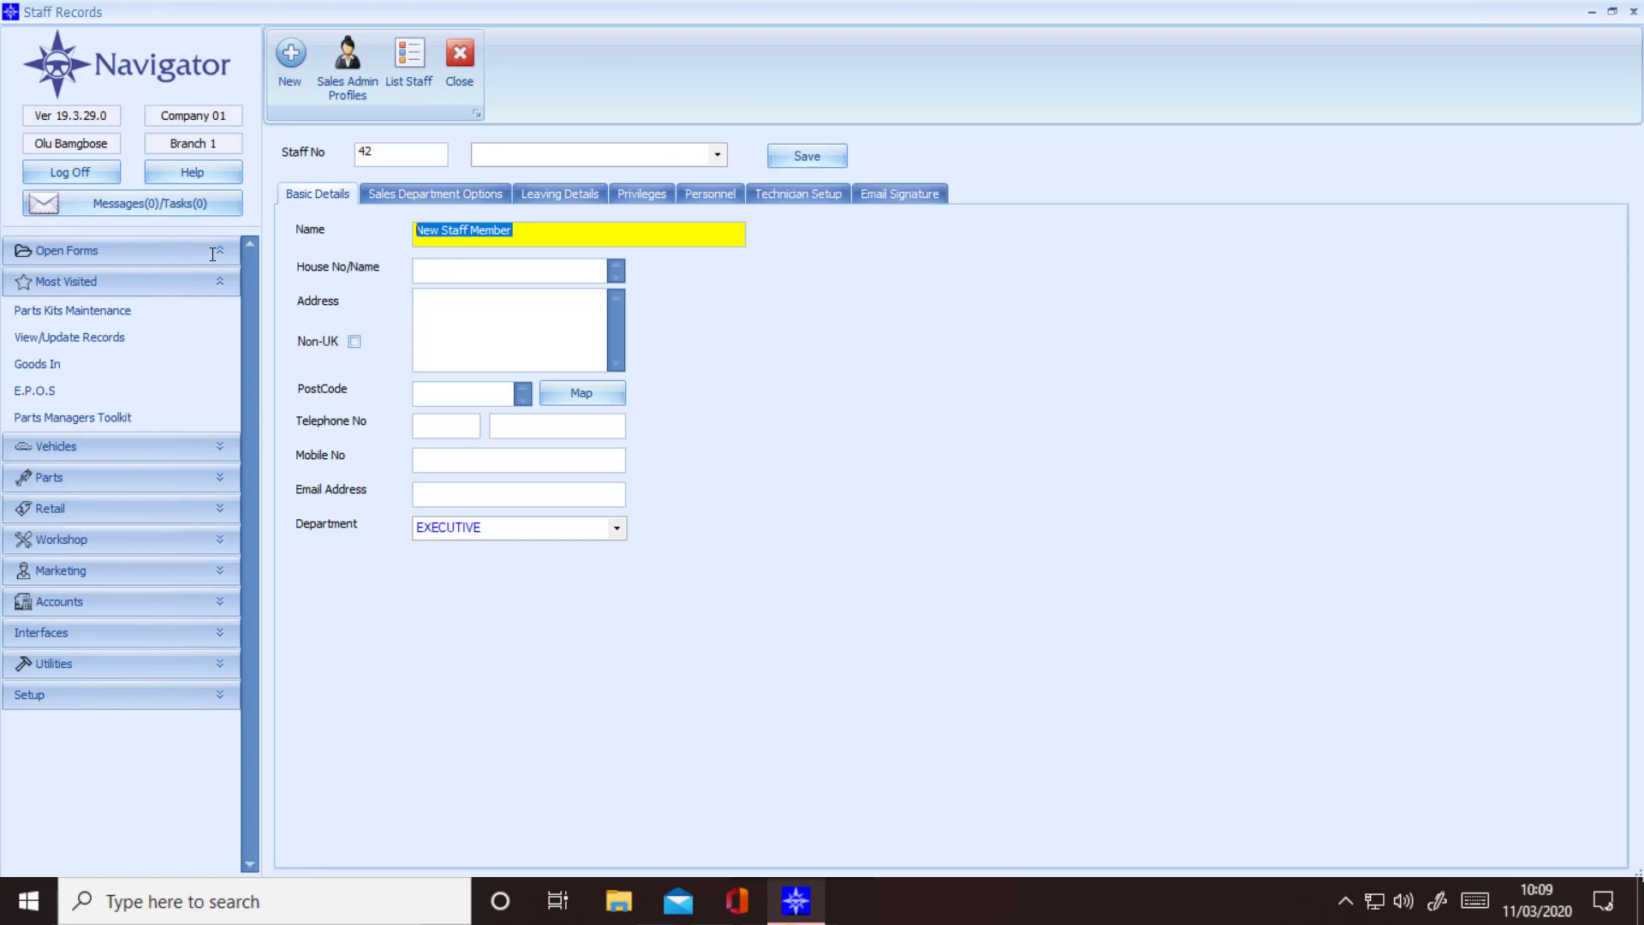
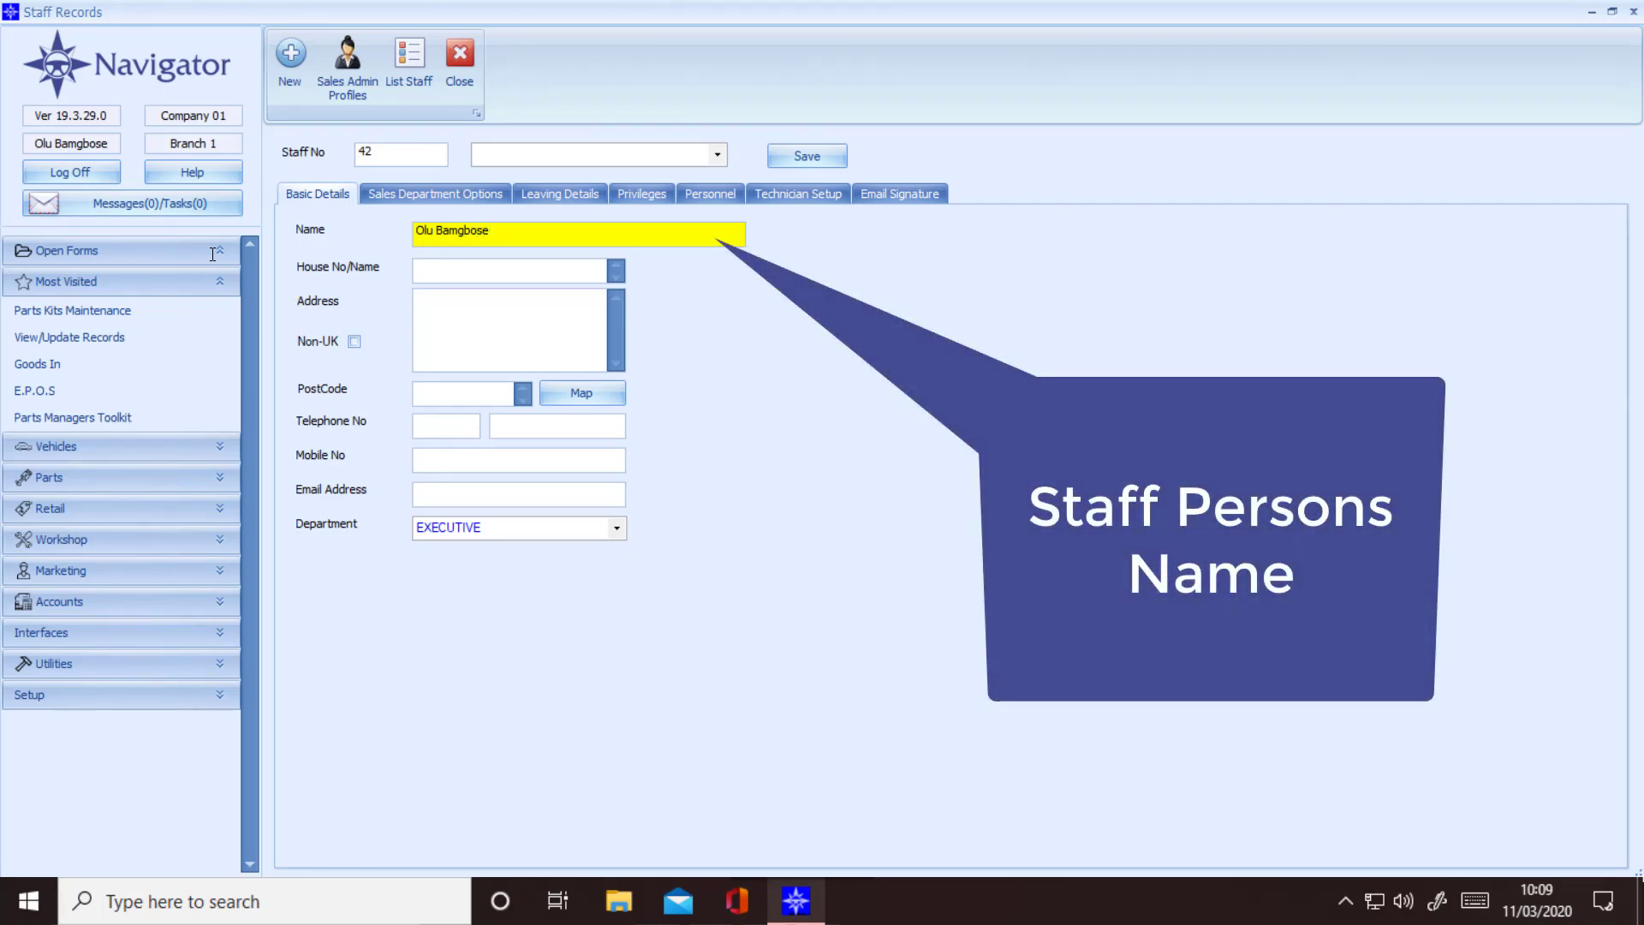
{"action": "left_click", "coordinate": [441, 494]}
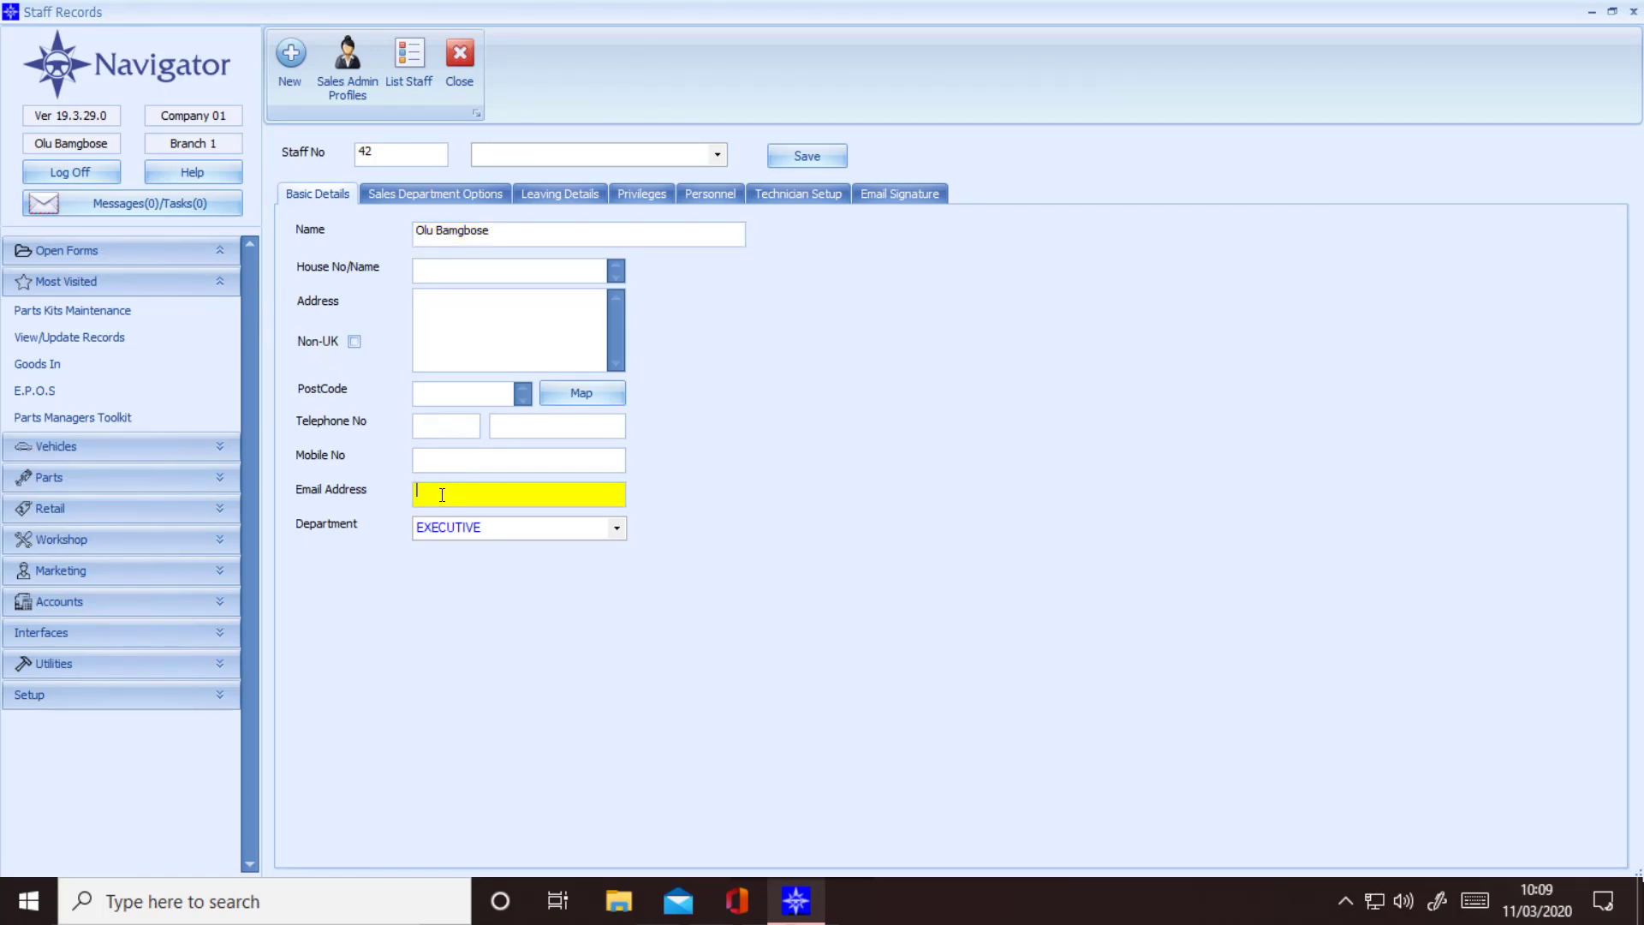
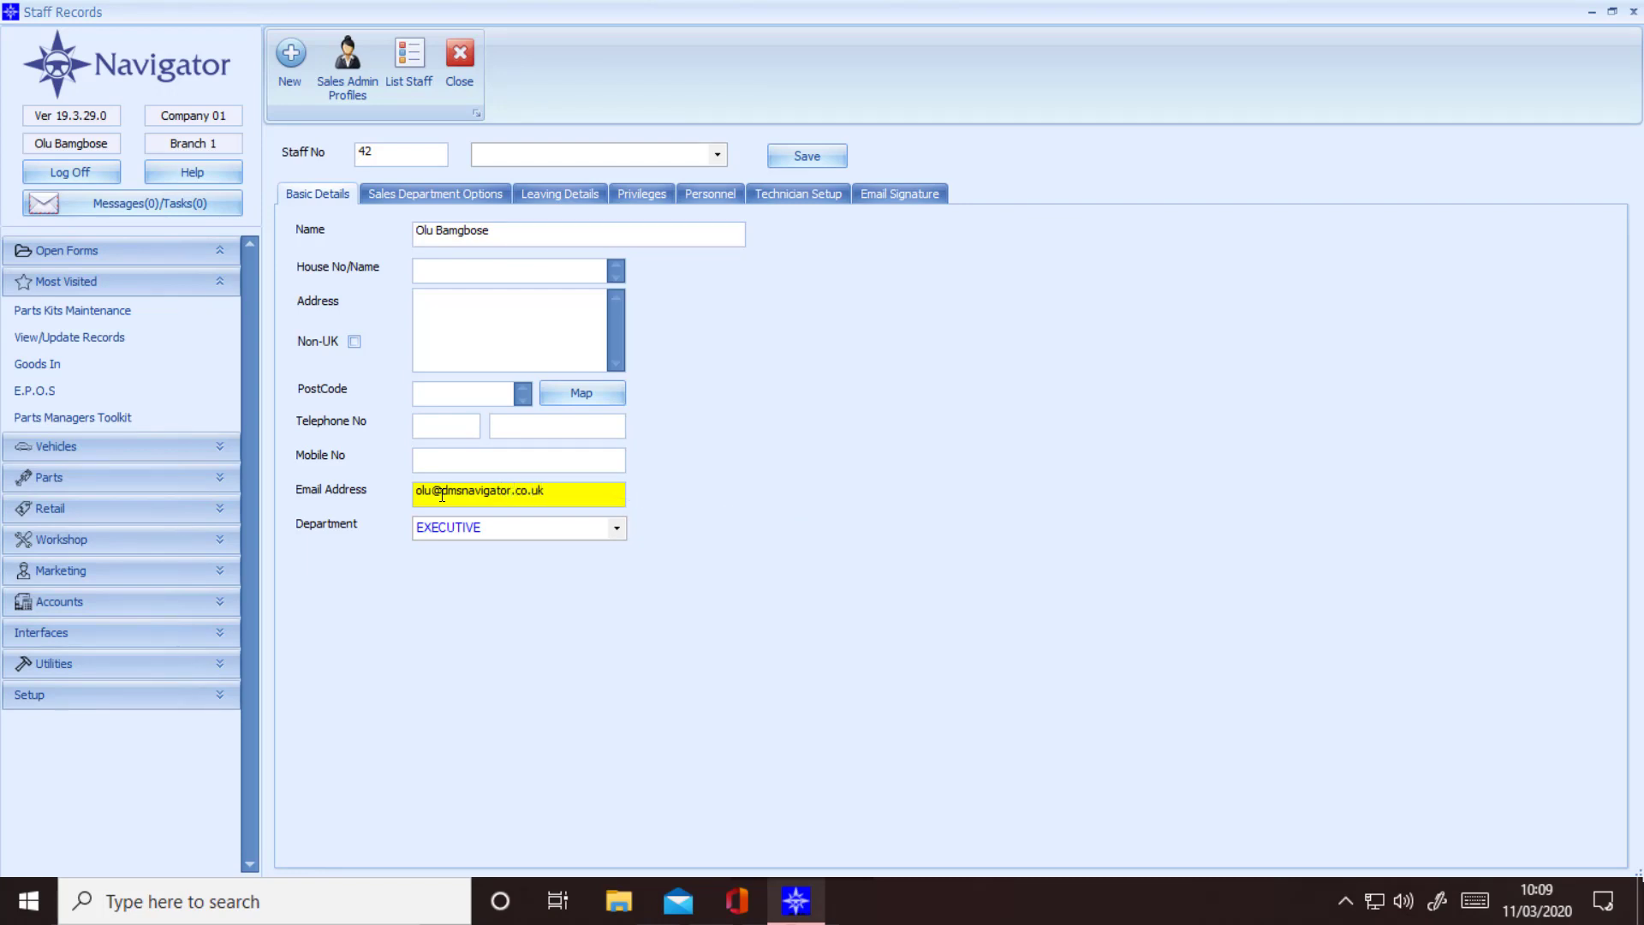
Step: Leave the department as EXECUTIVE, cancel the new-department dialog, and show the Privileges tab
{"action": "key", "text": "Tab"}
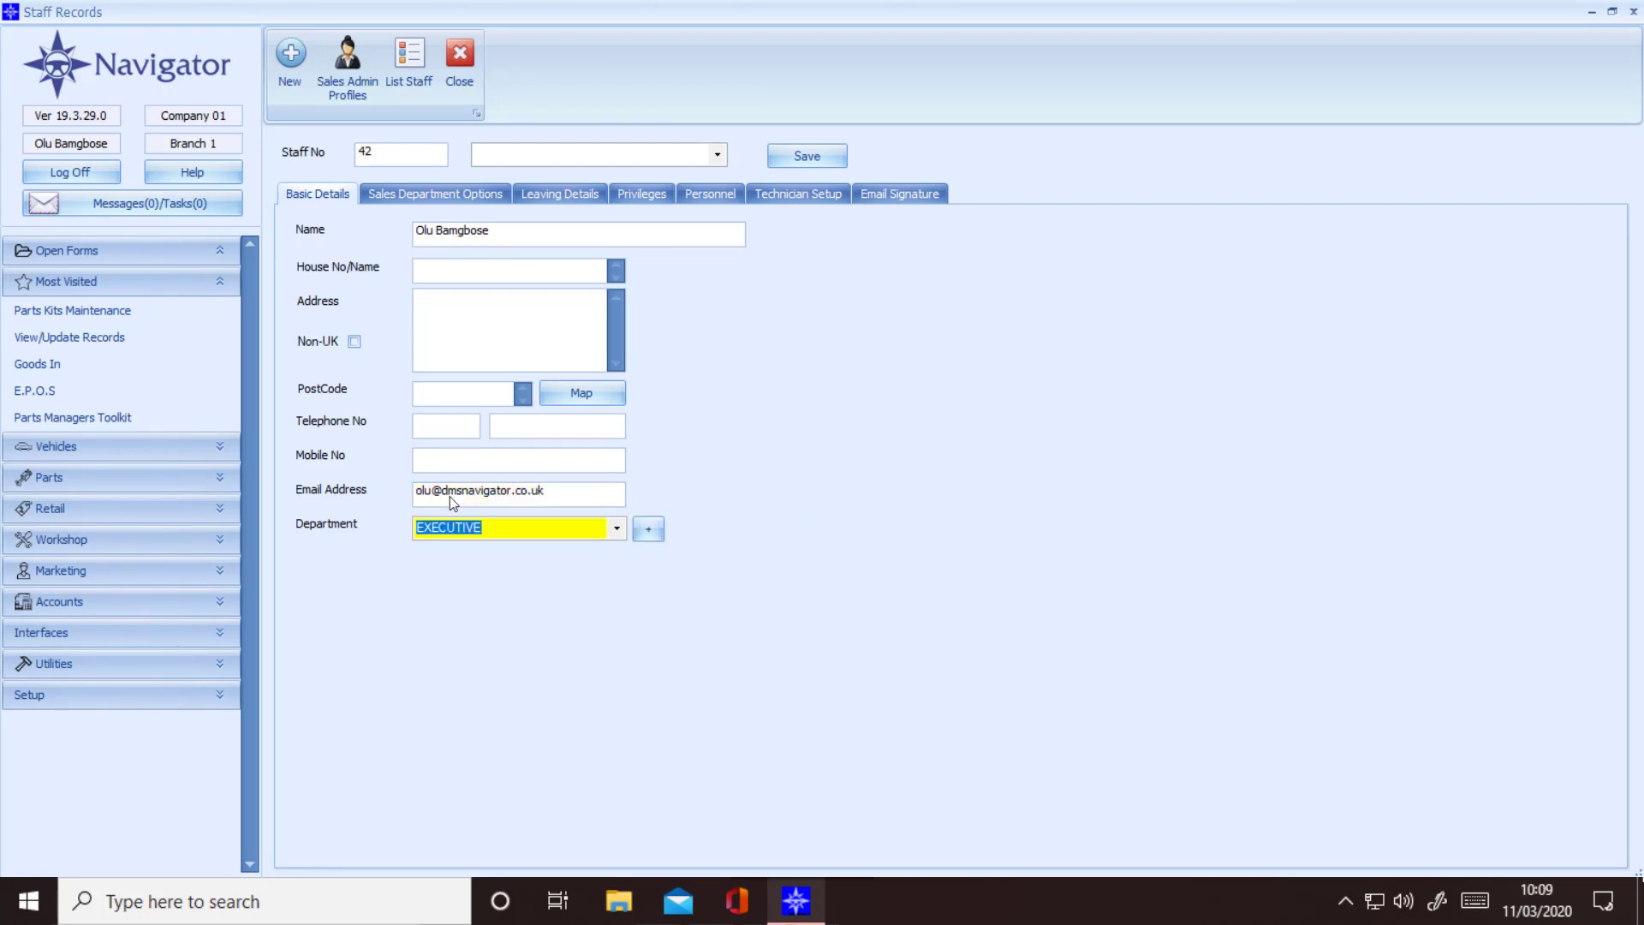
{"action": "left_click", "coordinate": [617, 529]}
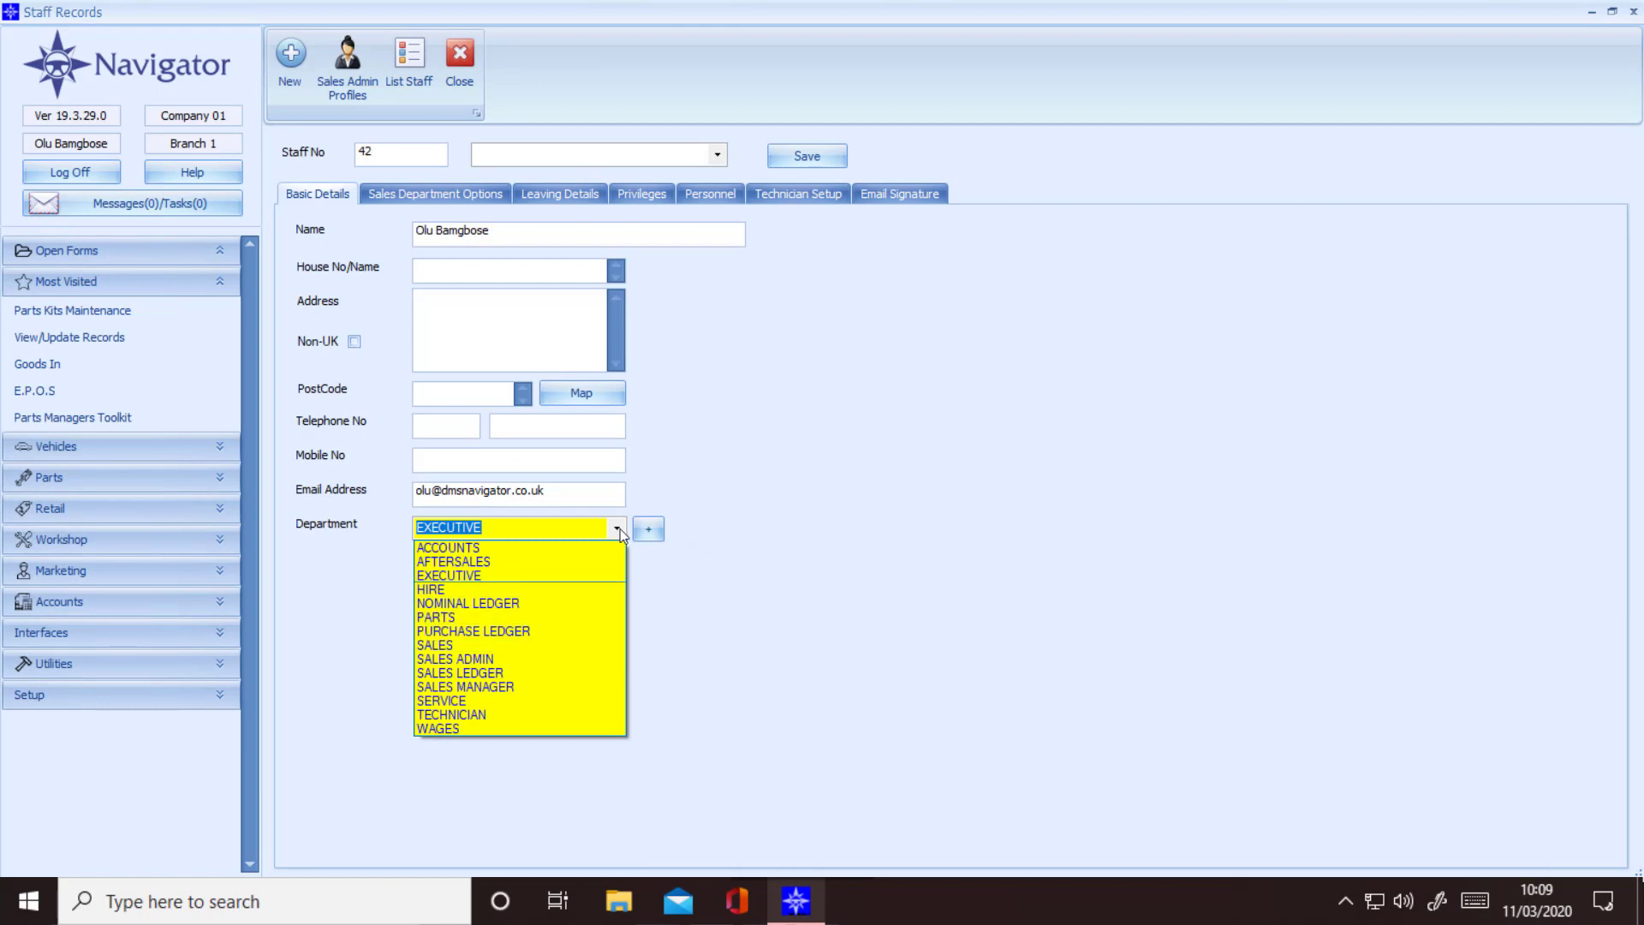
{"action": "left_click", "coordinate": [656, 526]}
{"action": "left_click", "coordinate": [656, 528]}
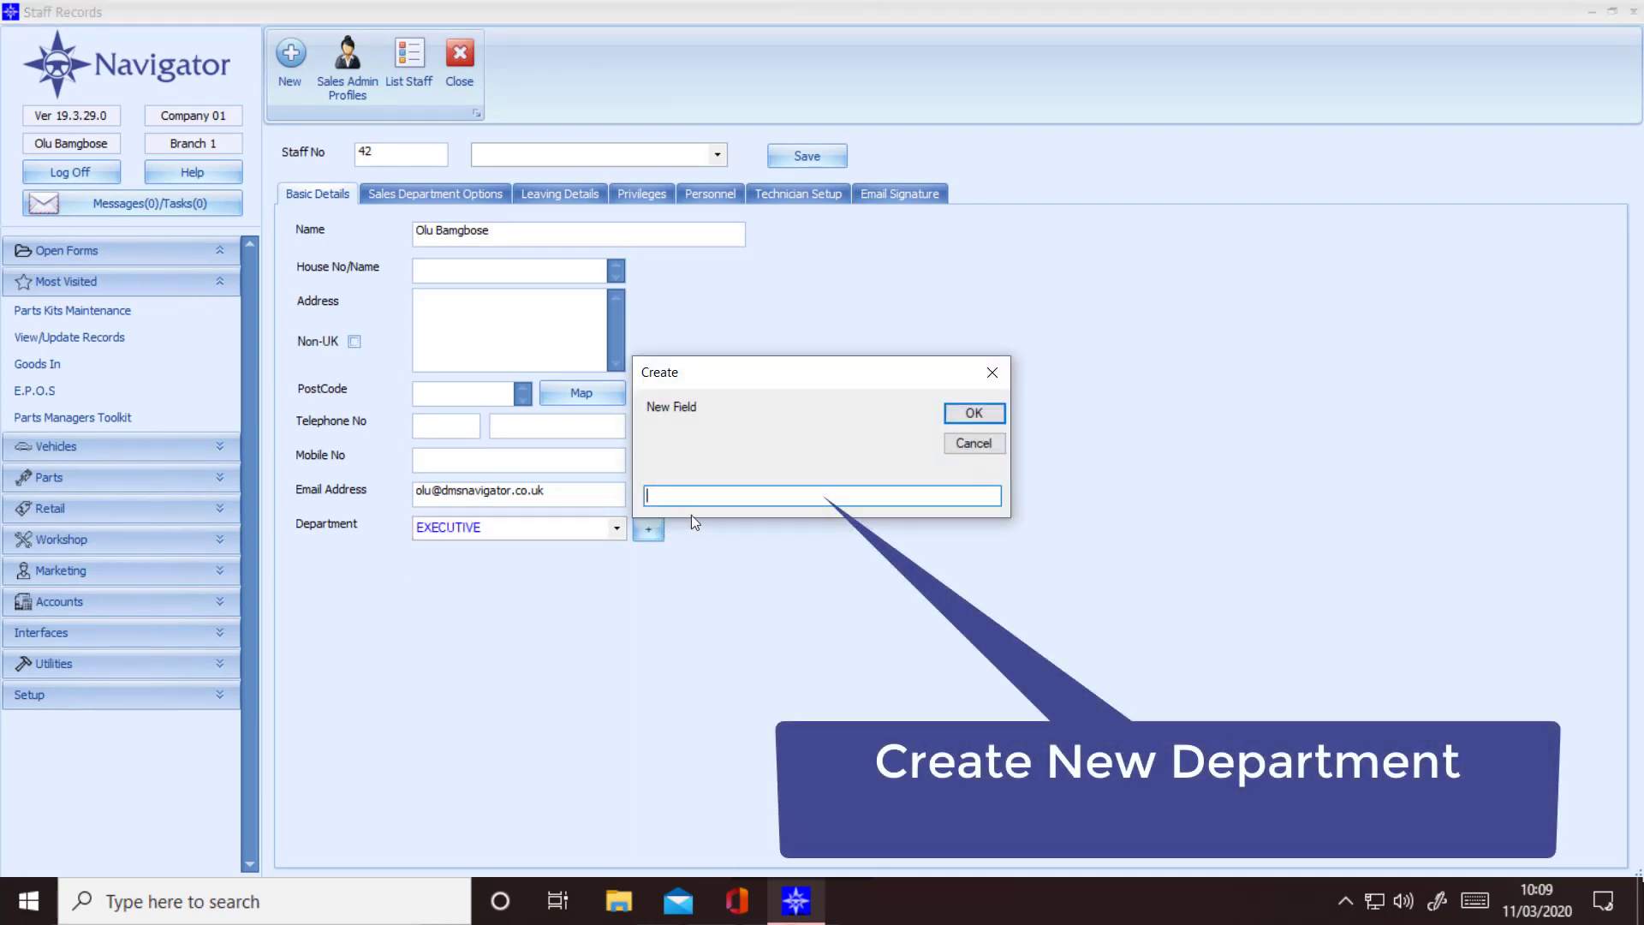
{"action": "left_click", "coordinate": [984, 445]}
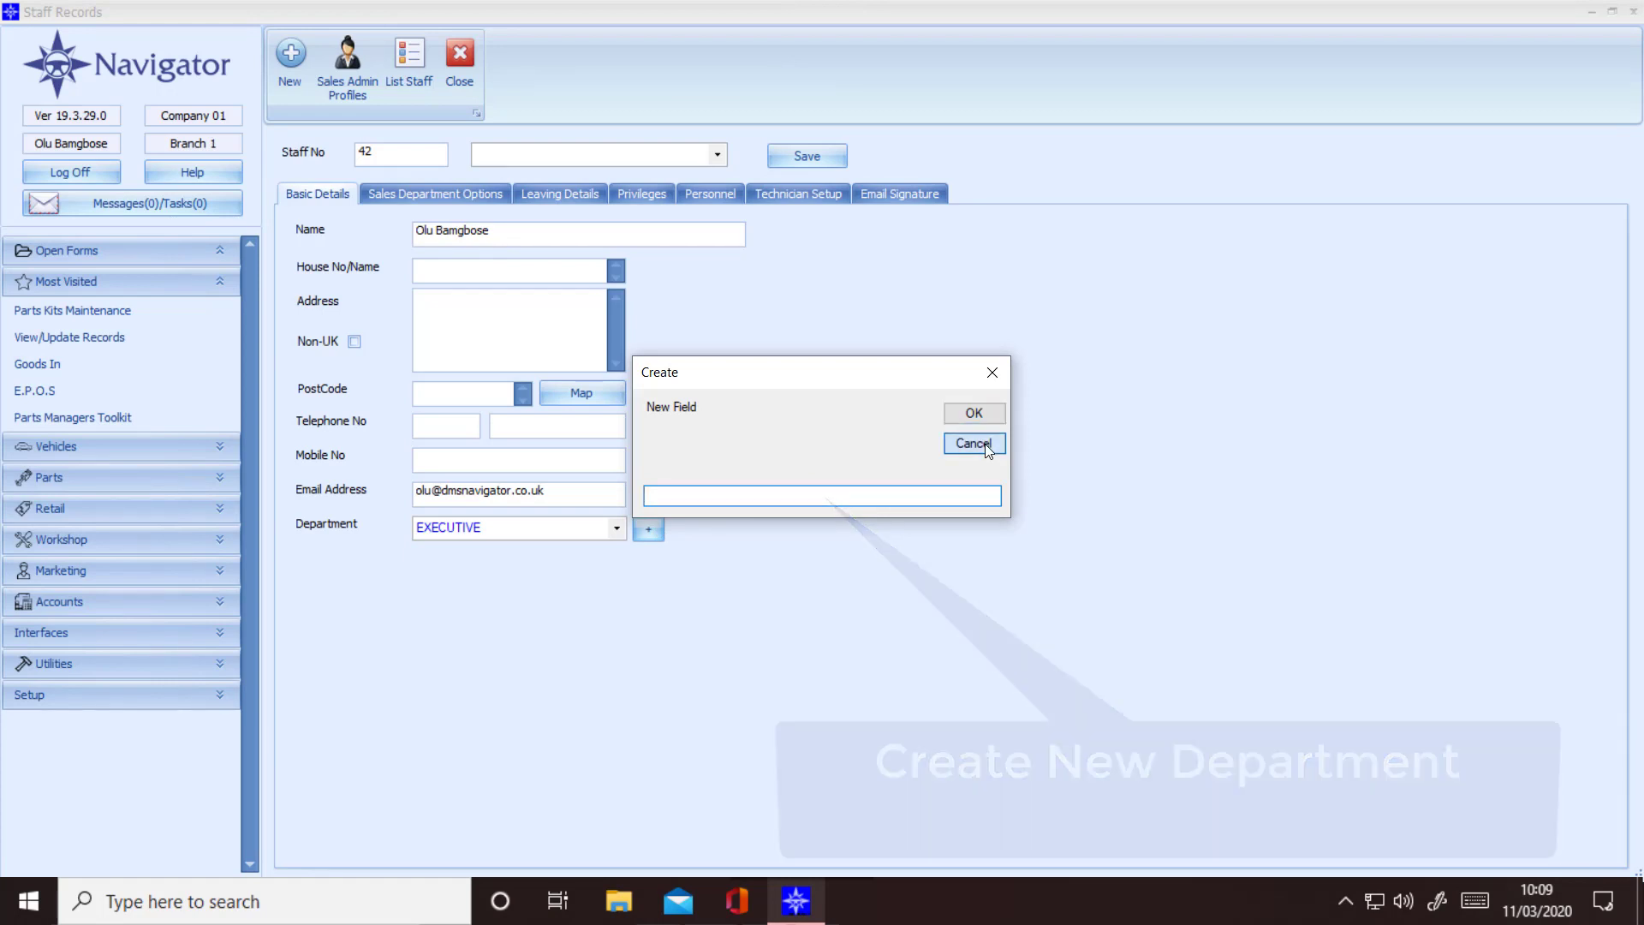
{"action": "left_click", "coordinate": [638, 194]}
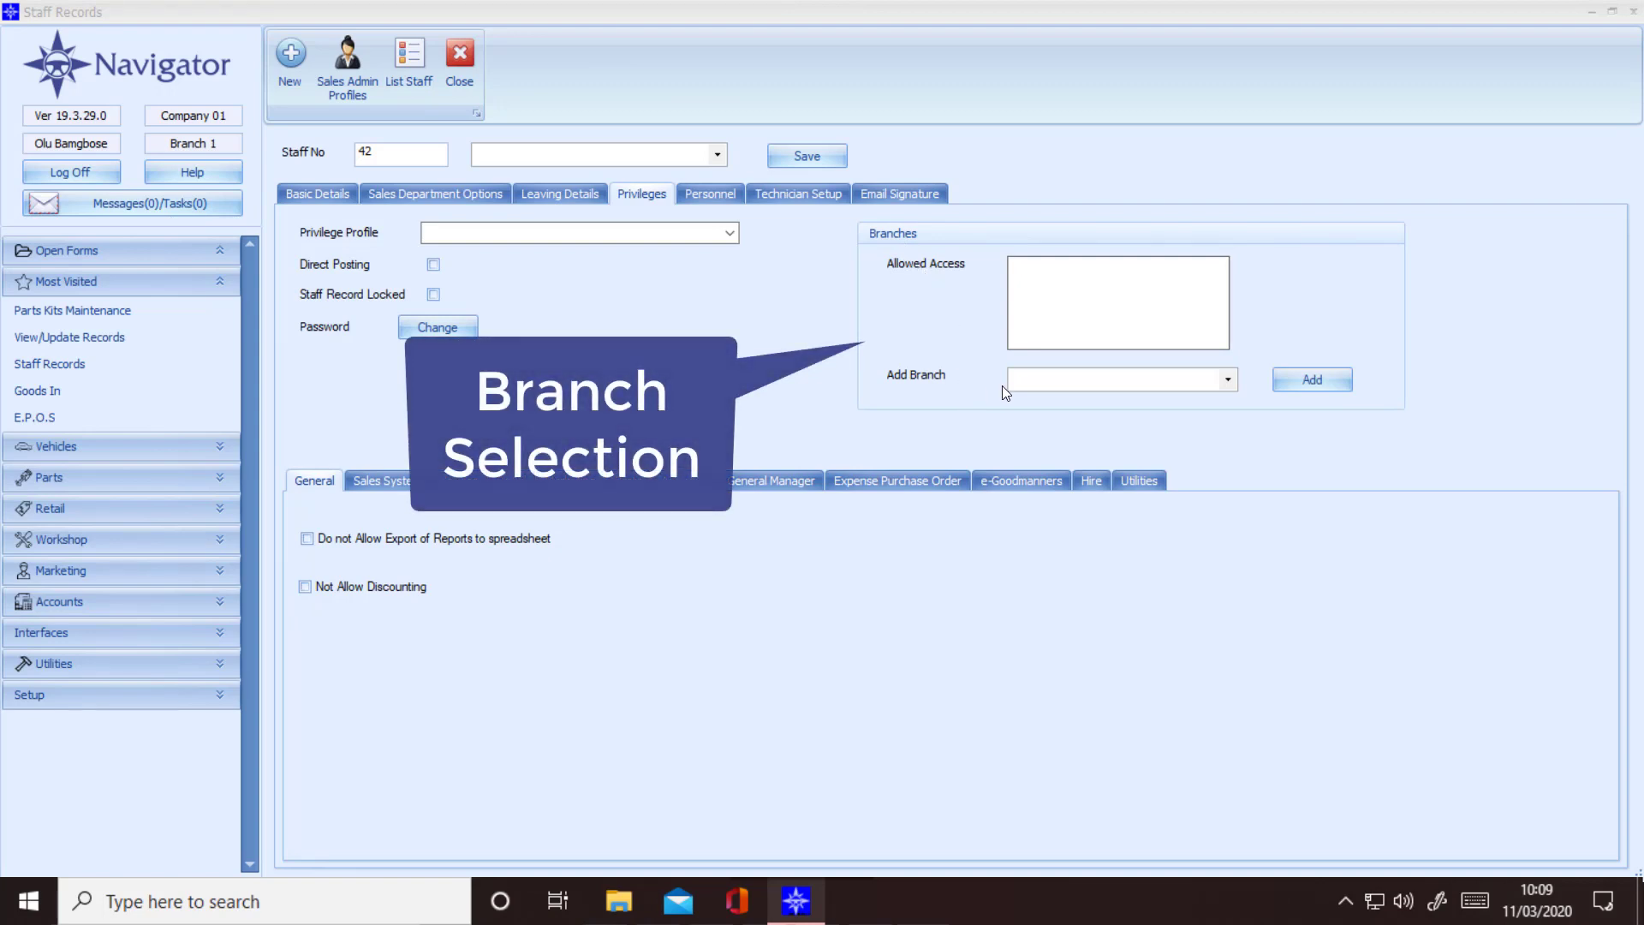
Step: Add the Osborn Motor Company and Osborn Garages Enterprise branches, then tick Direct Posting
{"action": "left_click", "coordinate": [1229, 382]}
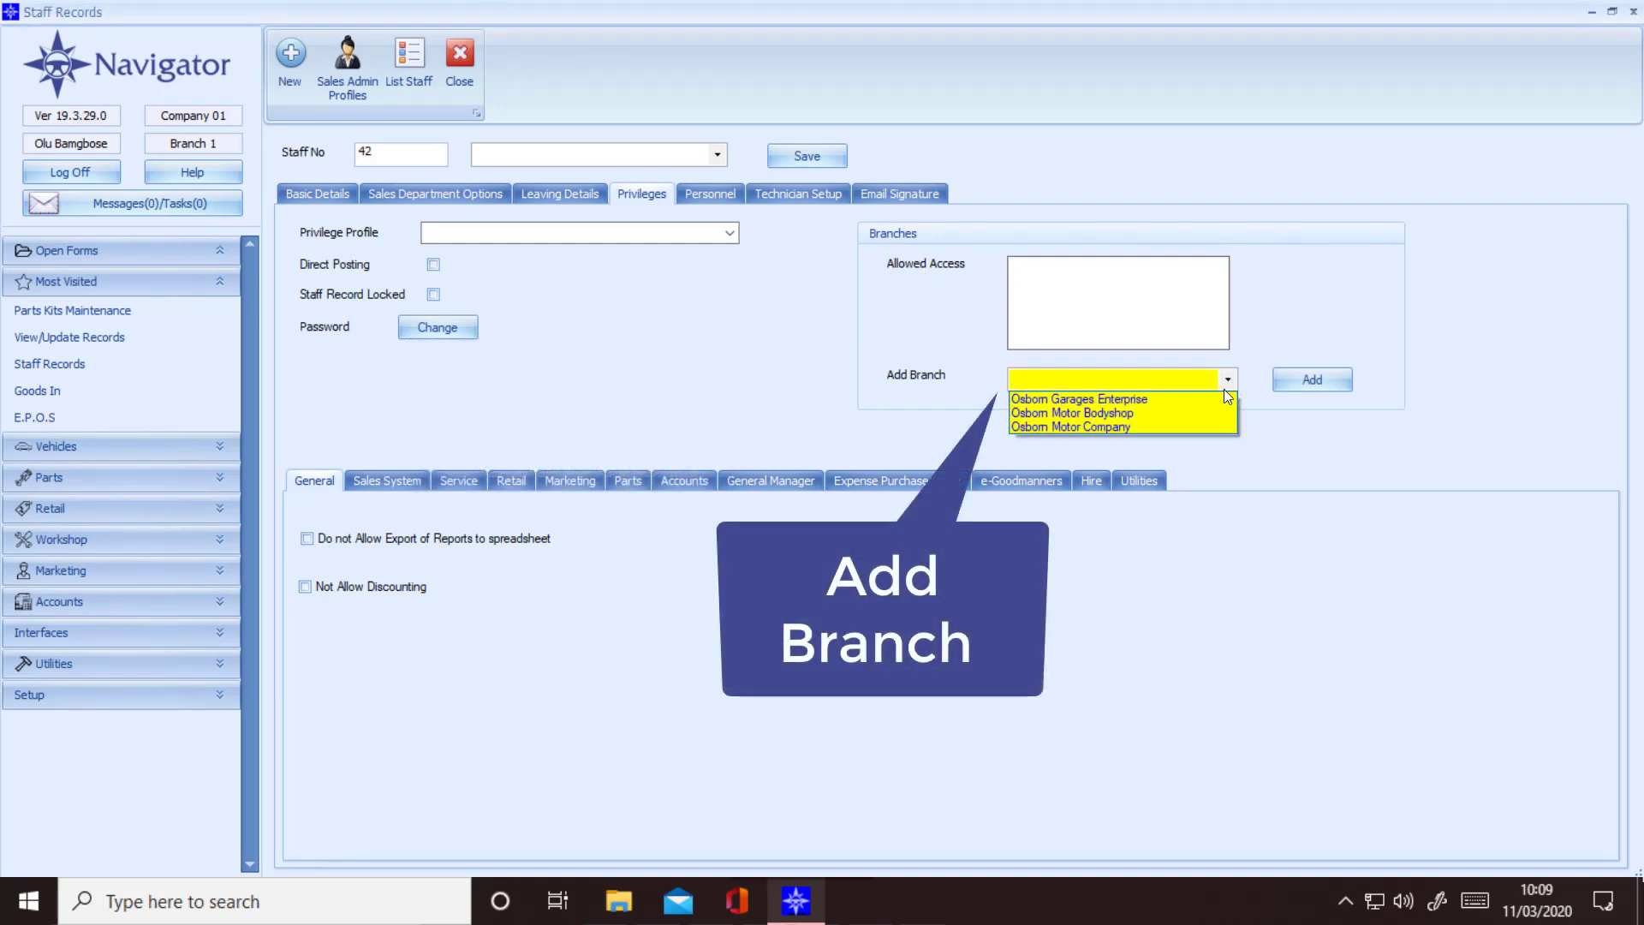
{"action": "left_click", "coordinate": [1196, 428]}
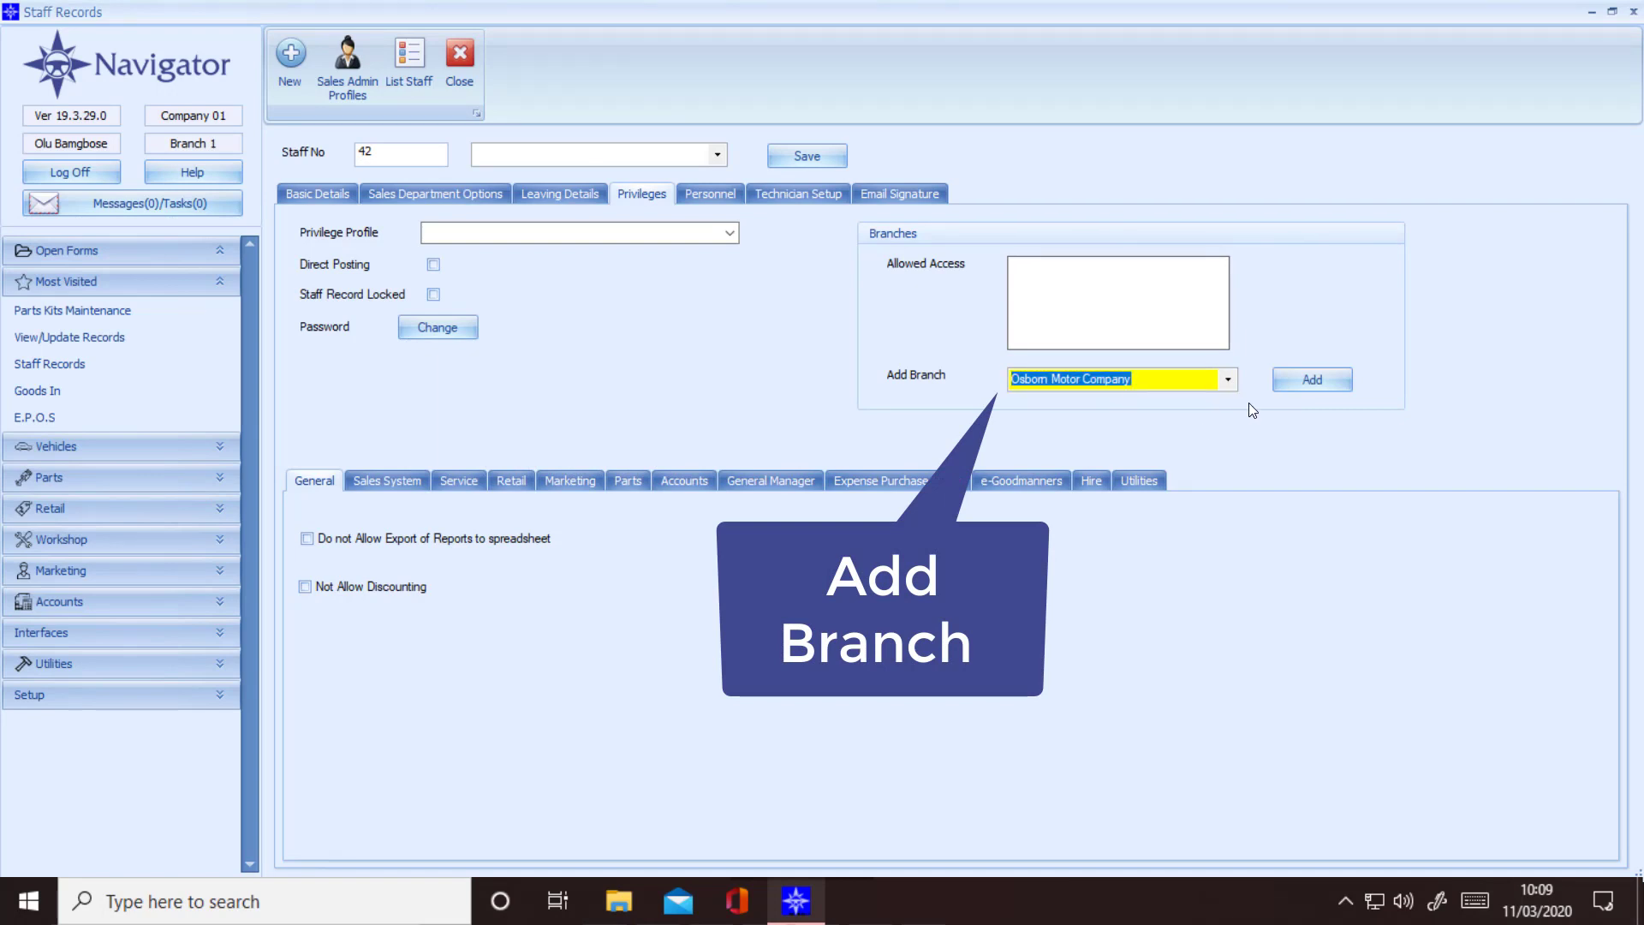
{"action": "left_click", "coordinate": [1299, 384]}
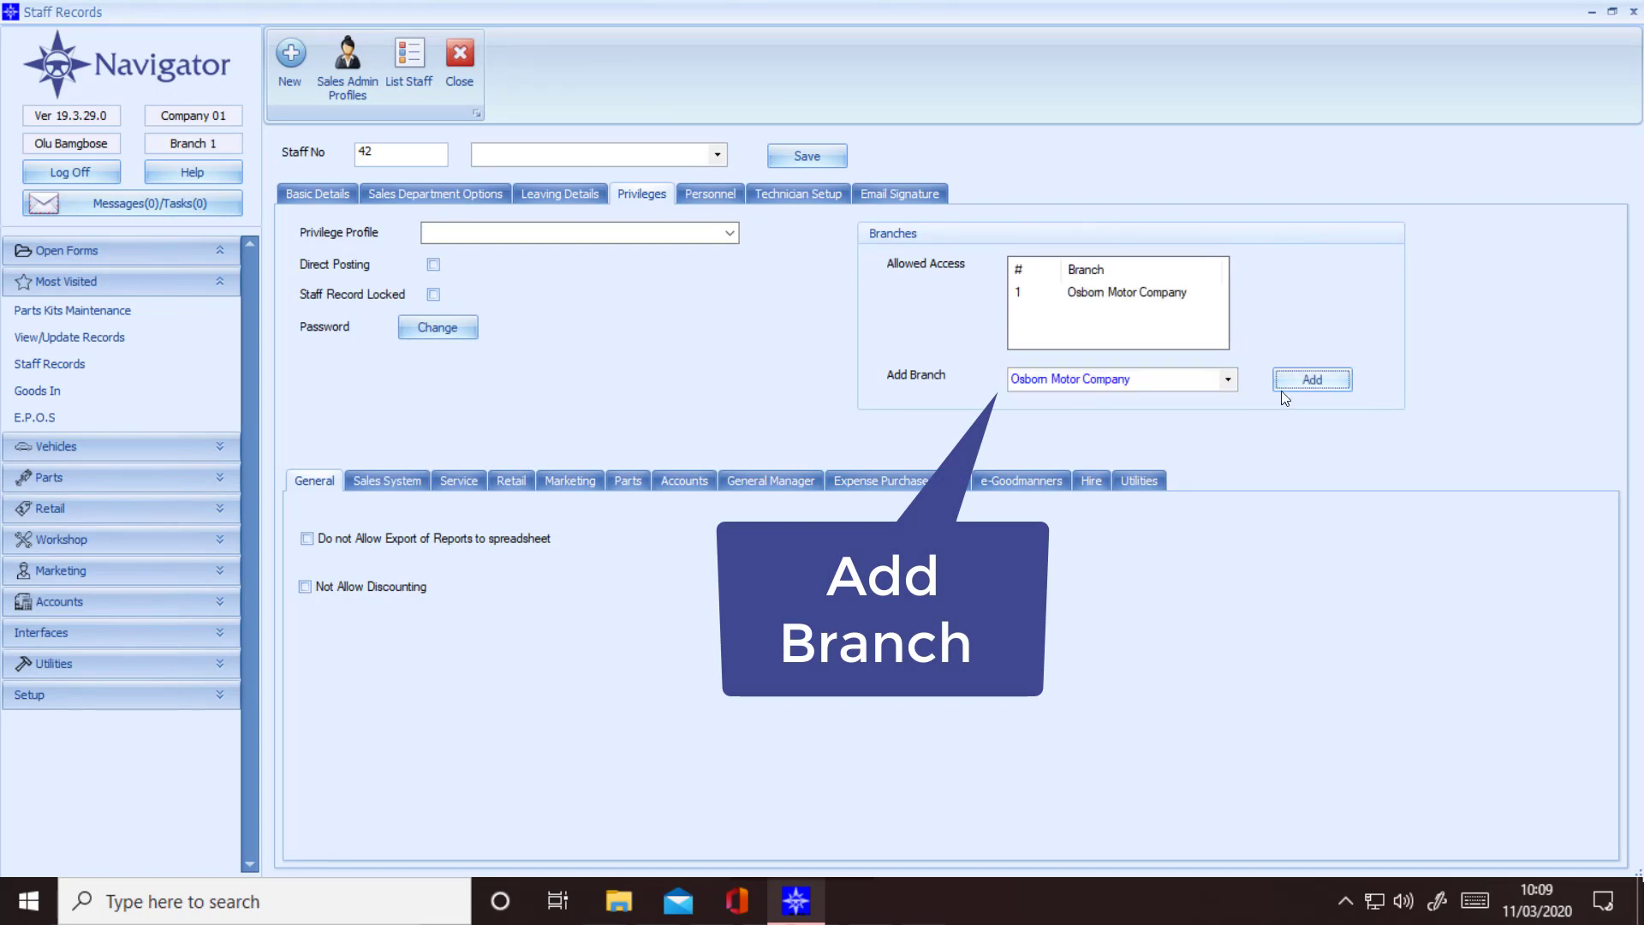
{"action": "left_click", "coordinate": [1230, 381]}
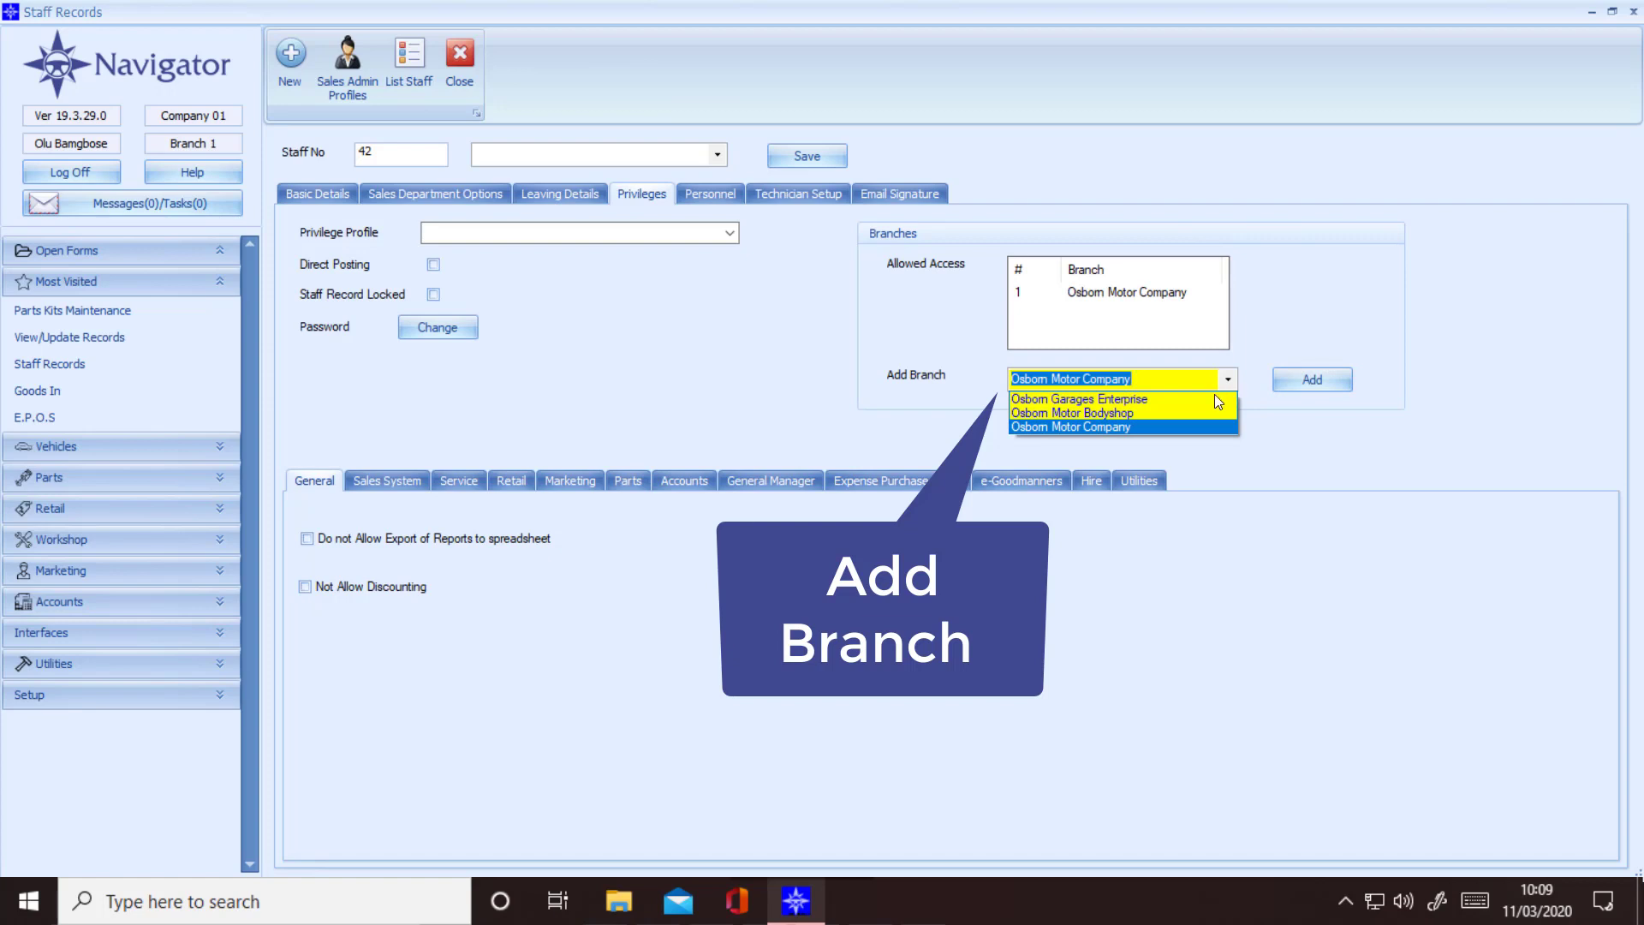
{"action": "left_click", "coordinate": [1194, 402]}
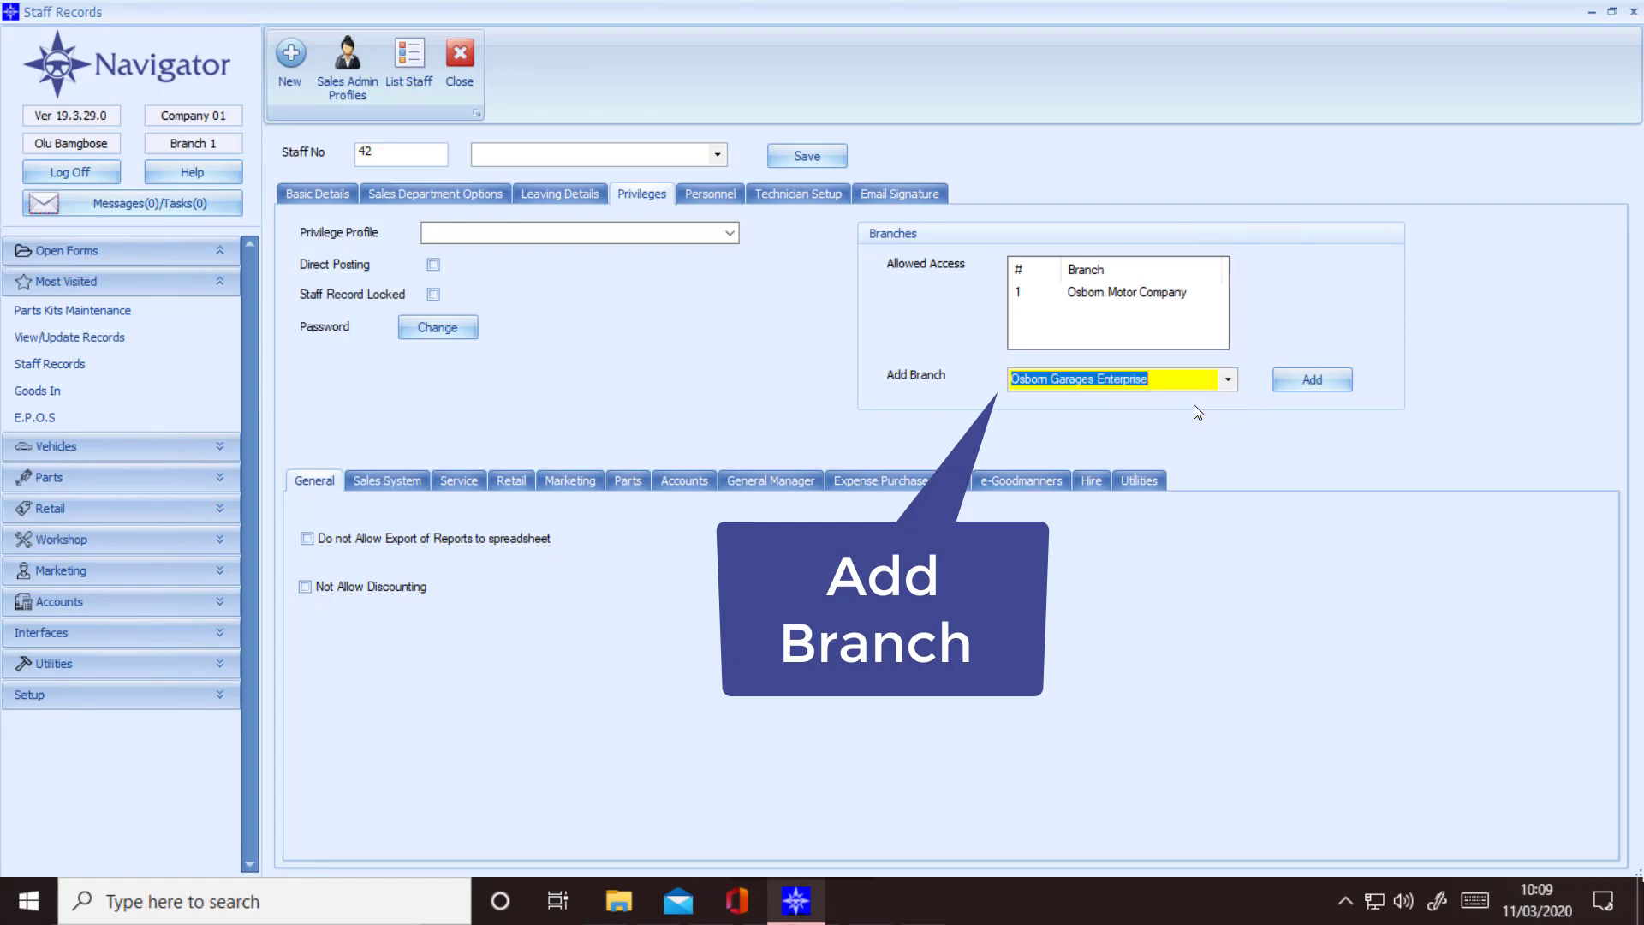
{"action": "left_click", "coordinate": [1302, 380]}
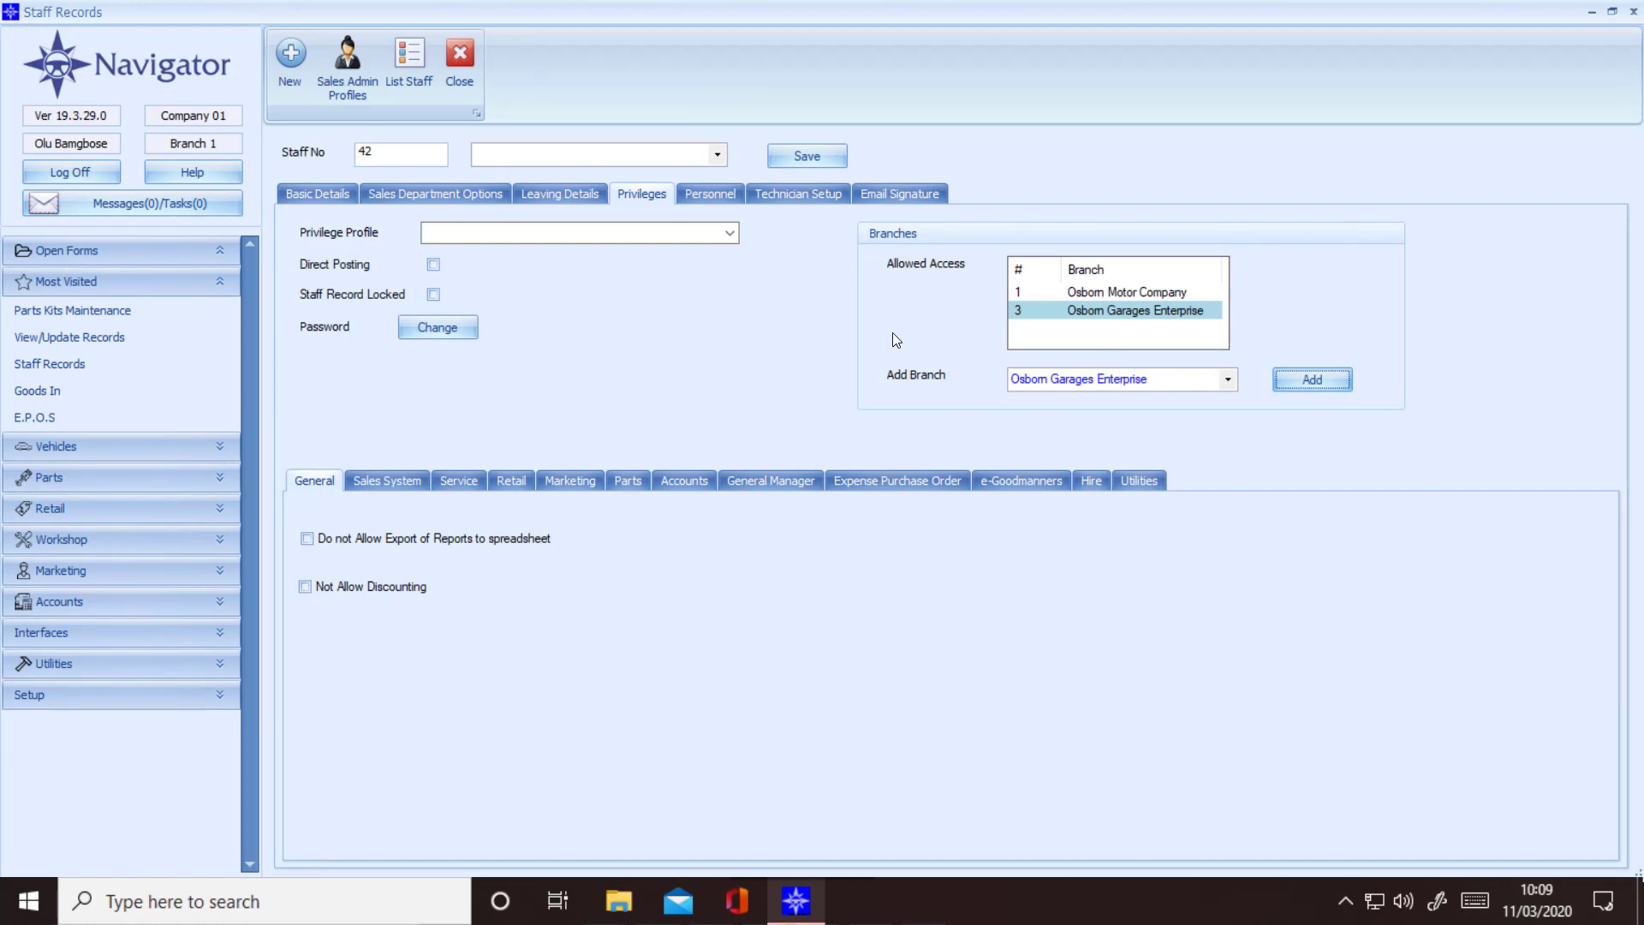
{"action": "left_click", "coordinate": [435, 267]}
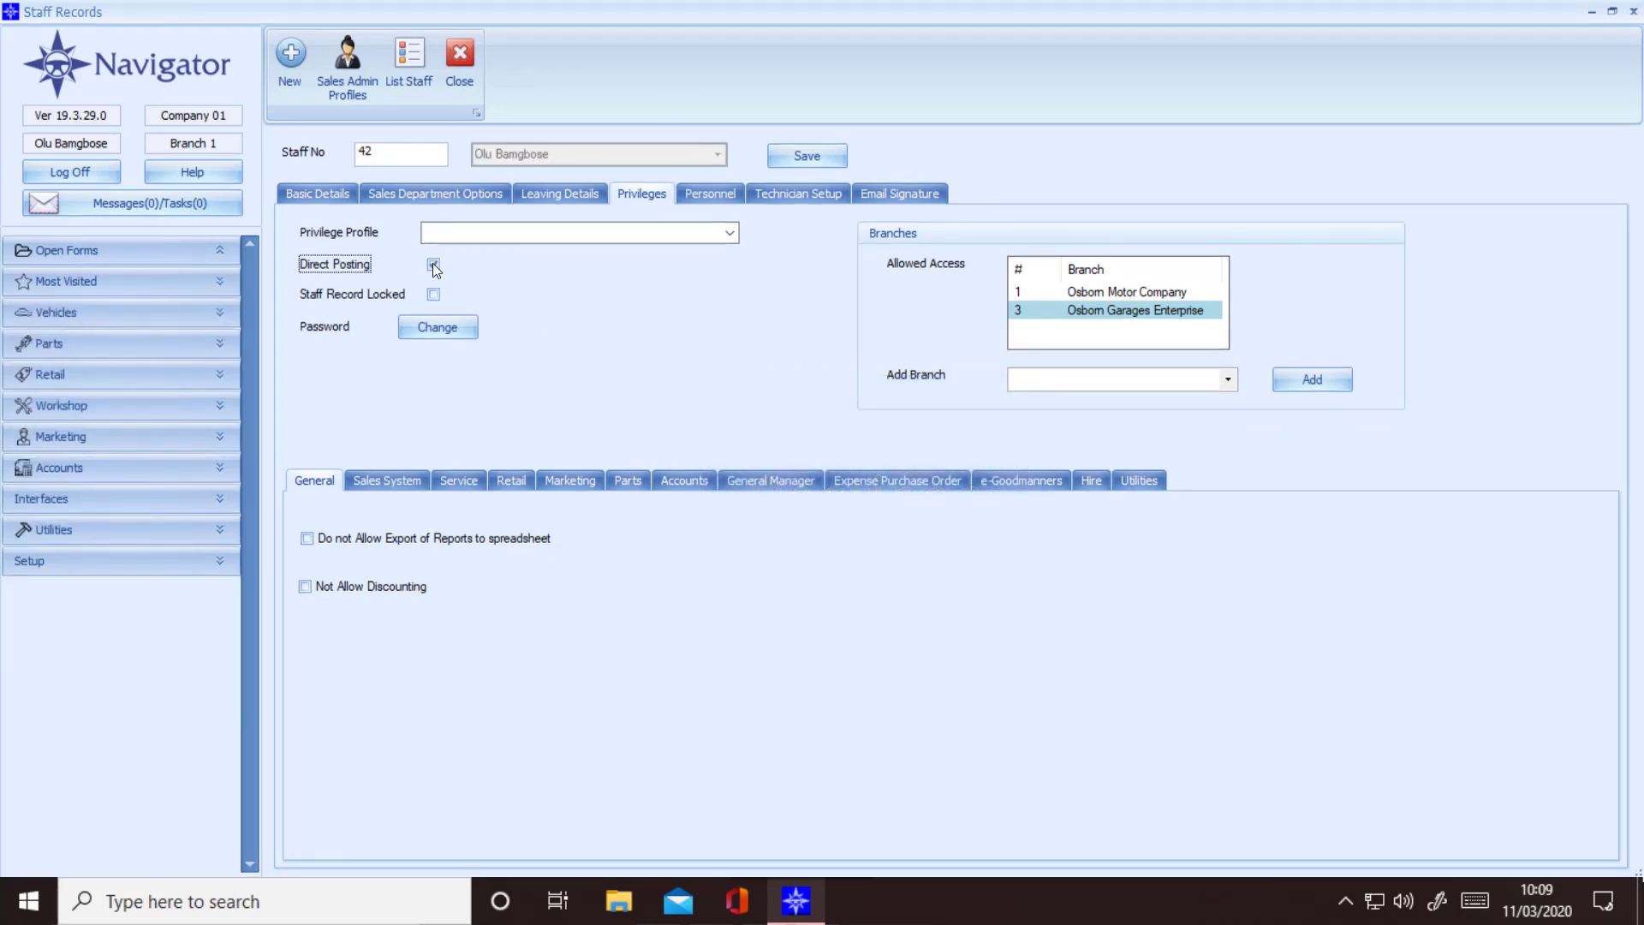
Step: Change the login password, entering the new password in both fields and applying it with Update
{"action": "left_click", "coordinate": [446, 330]}
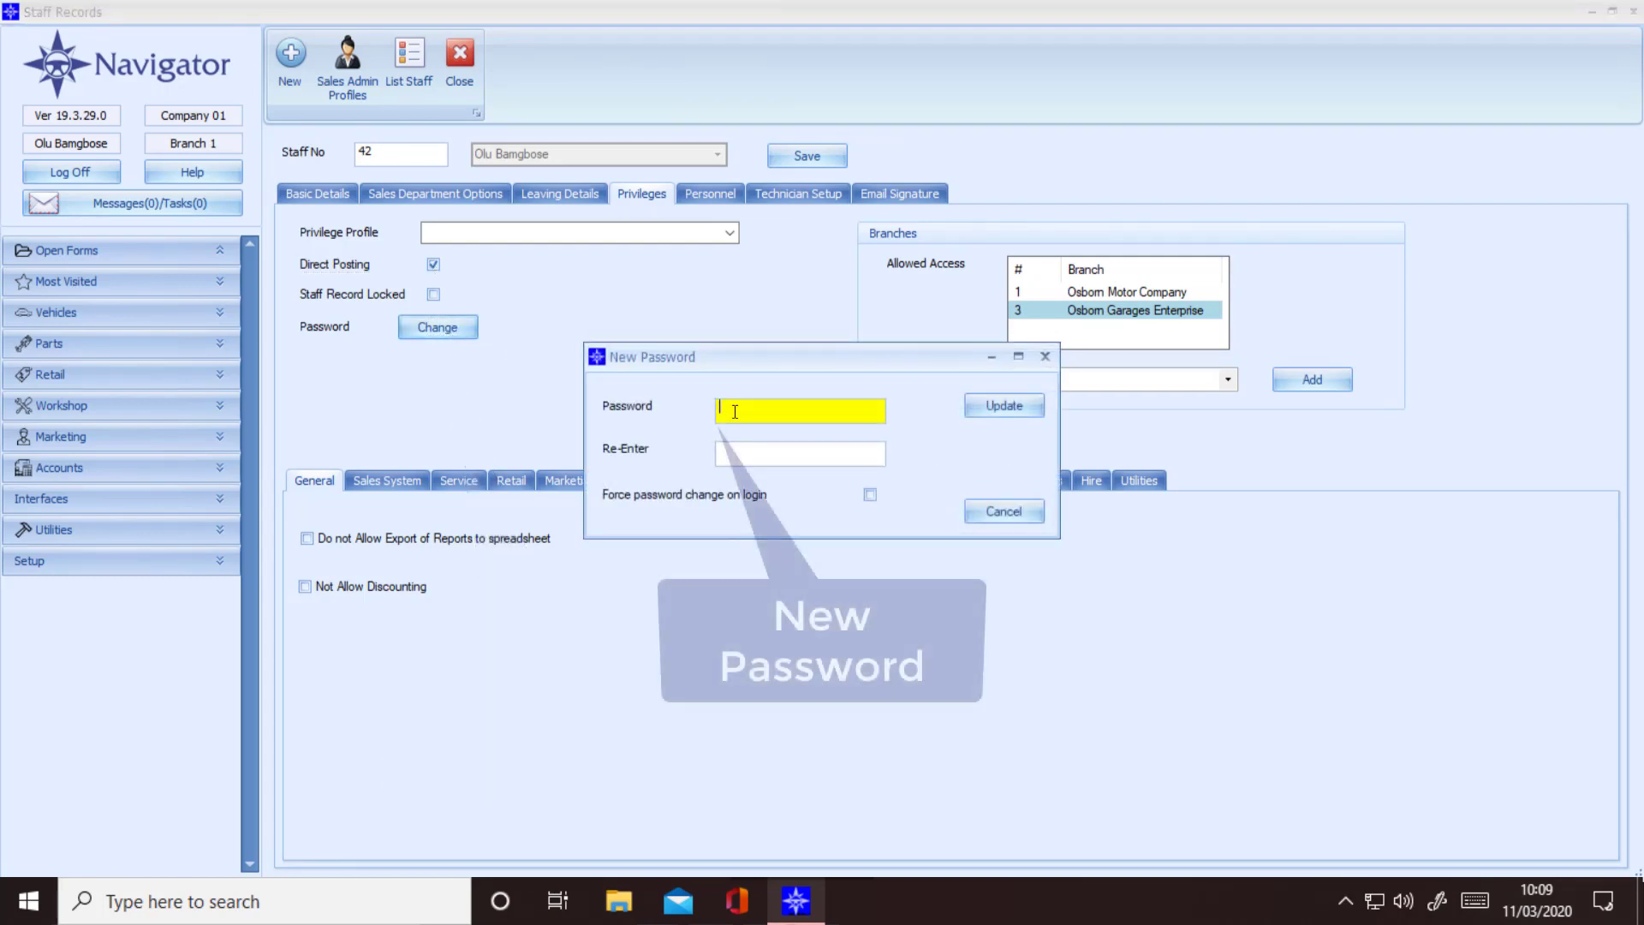
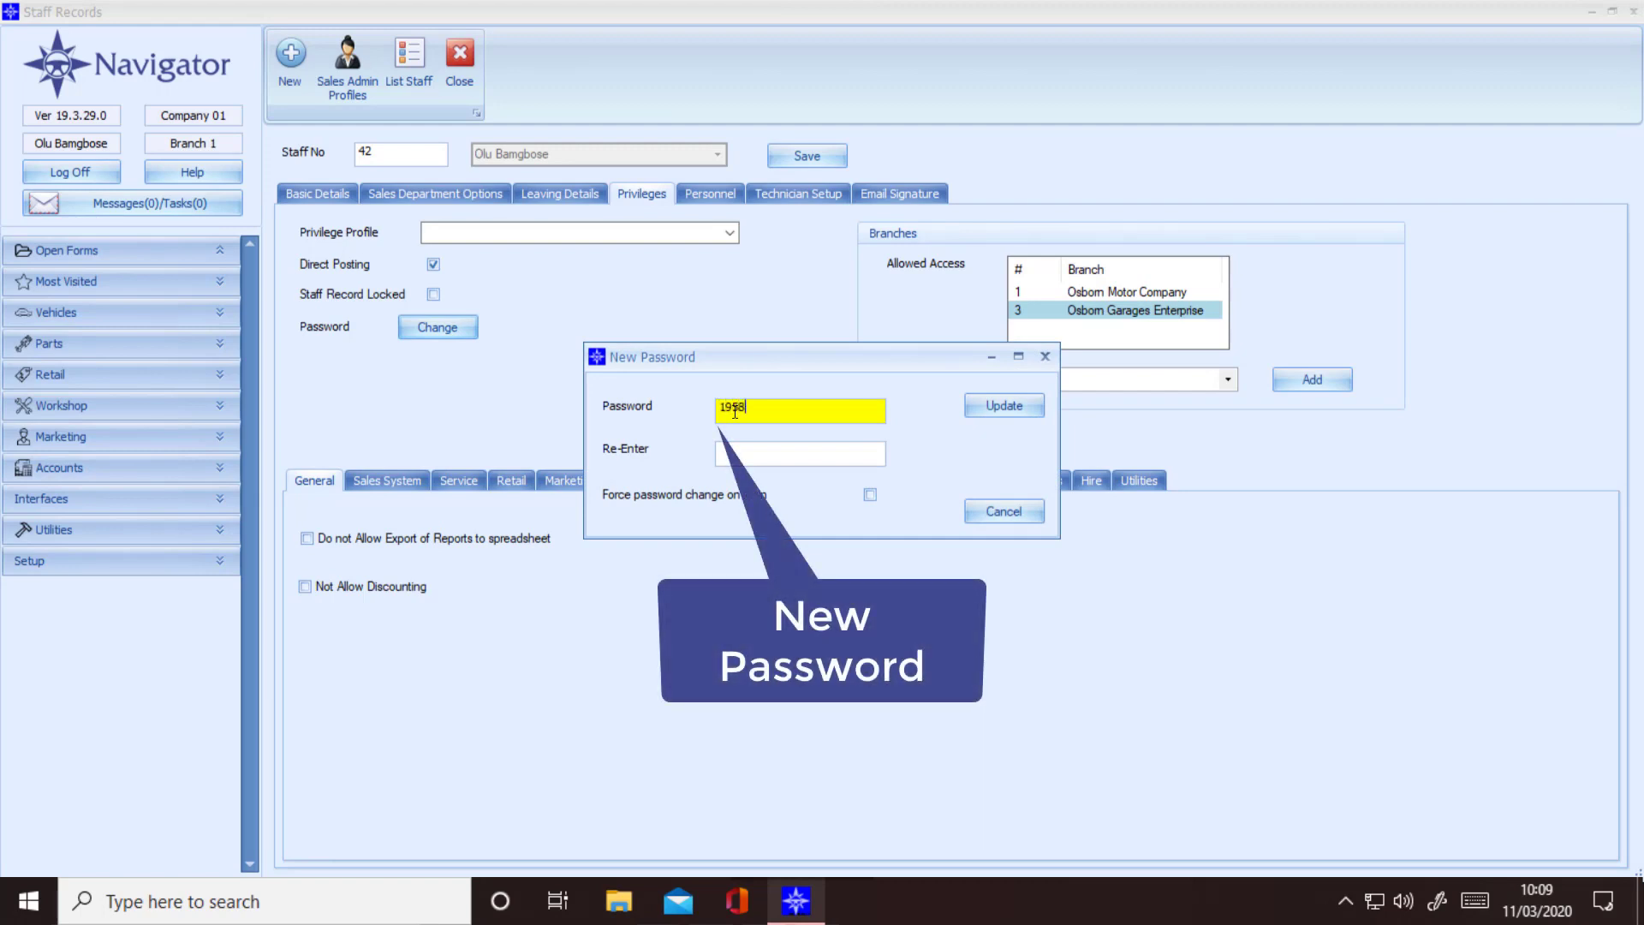
{"action": "key", "text": "Tab"}
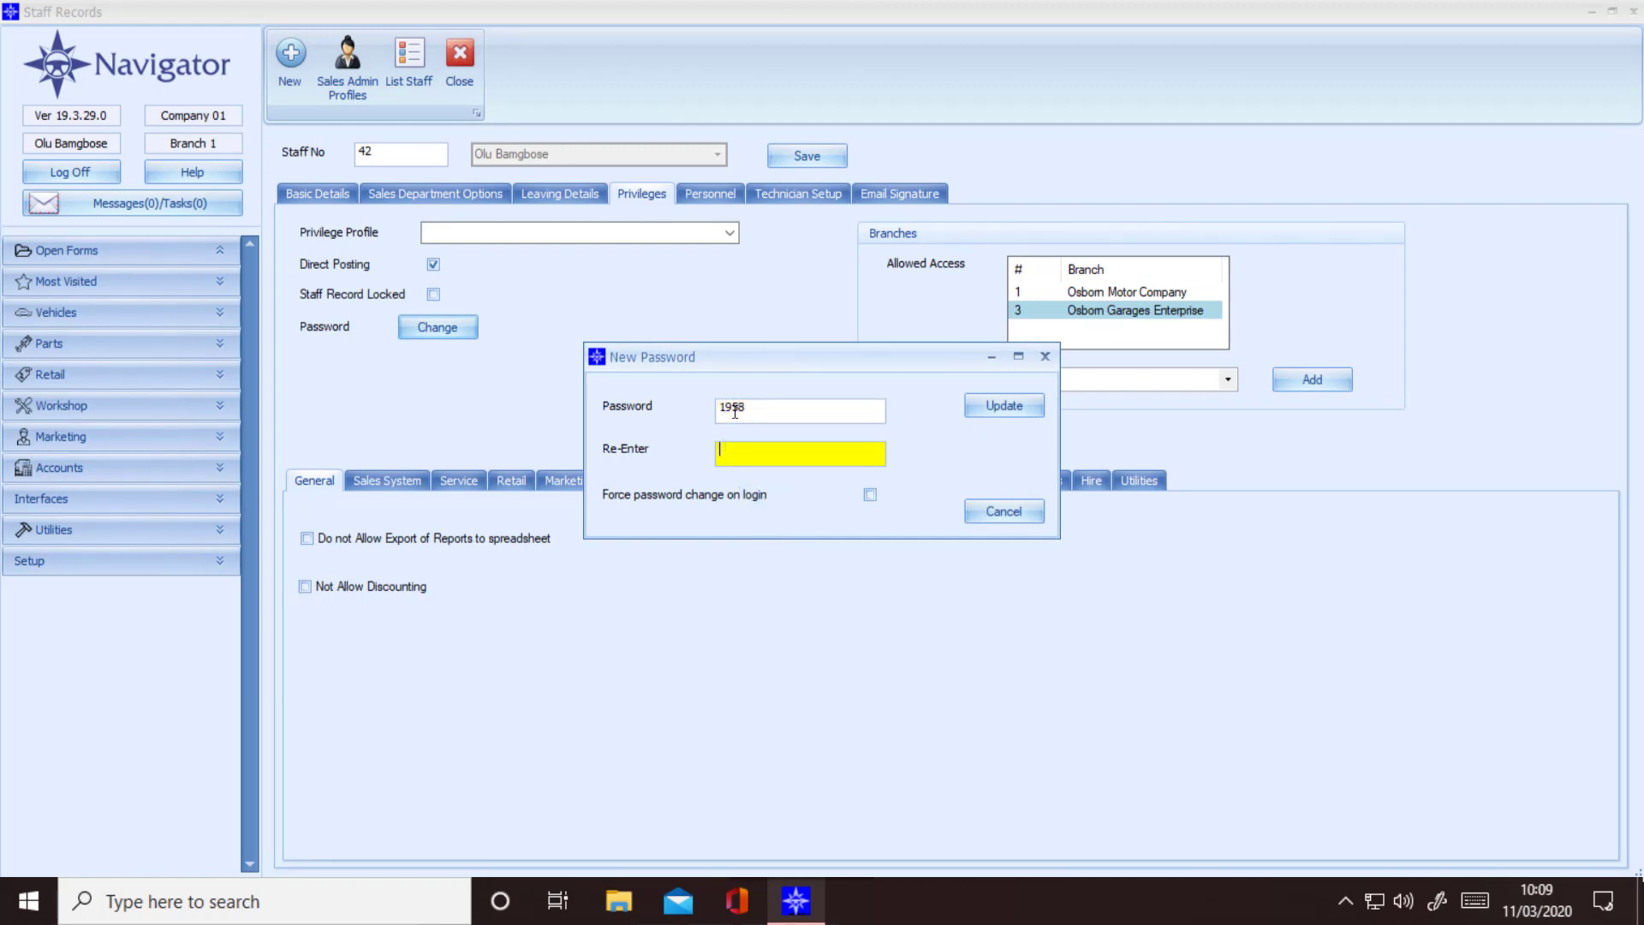
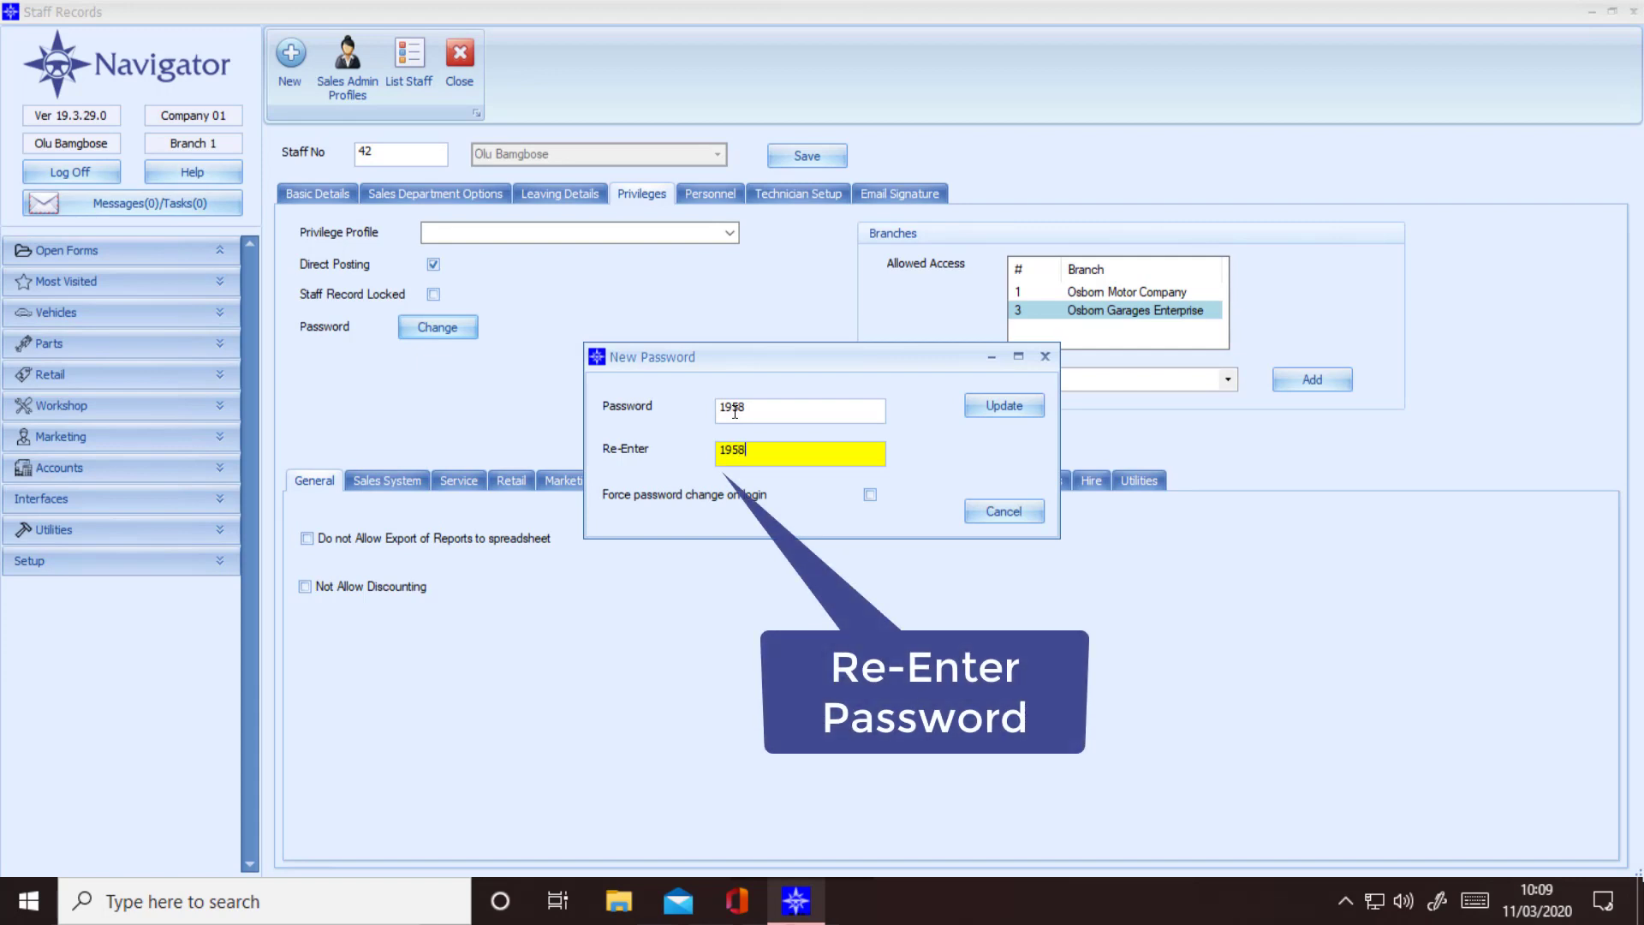
{"action": "key", "text": "Tab"}
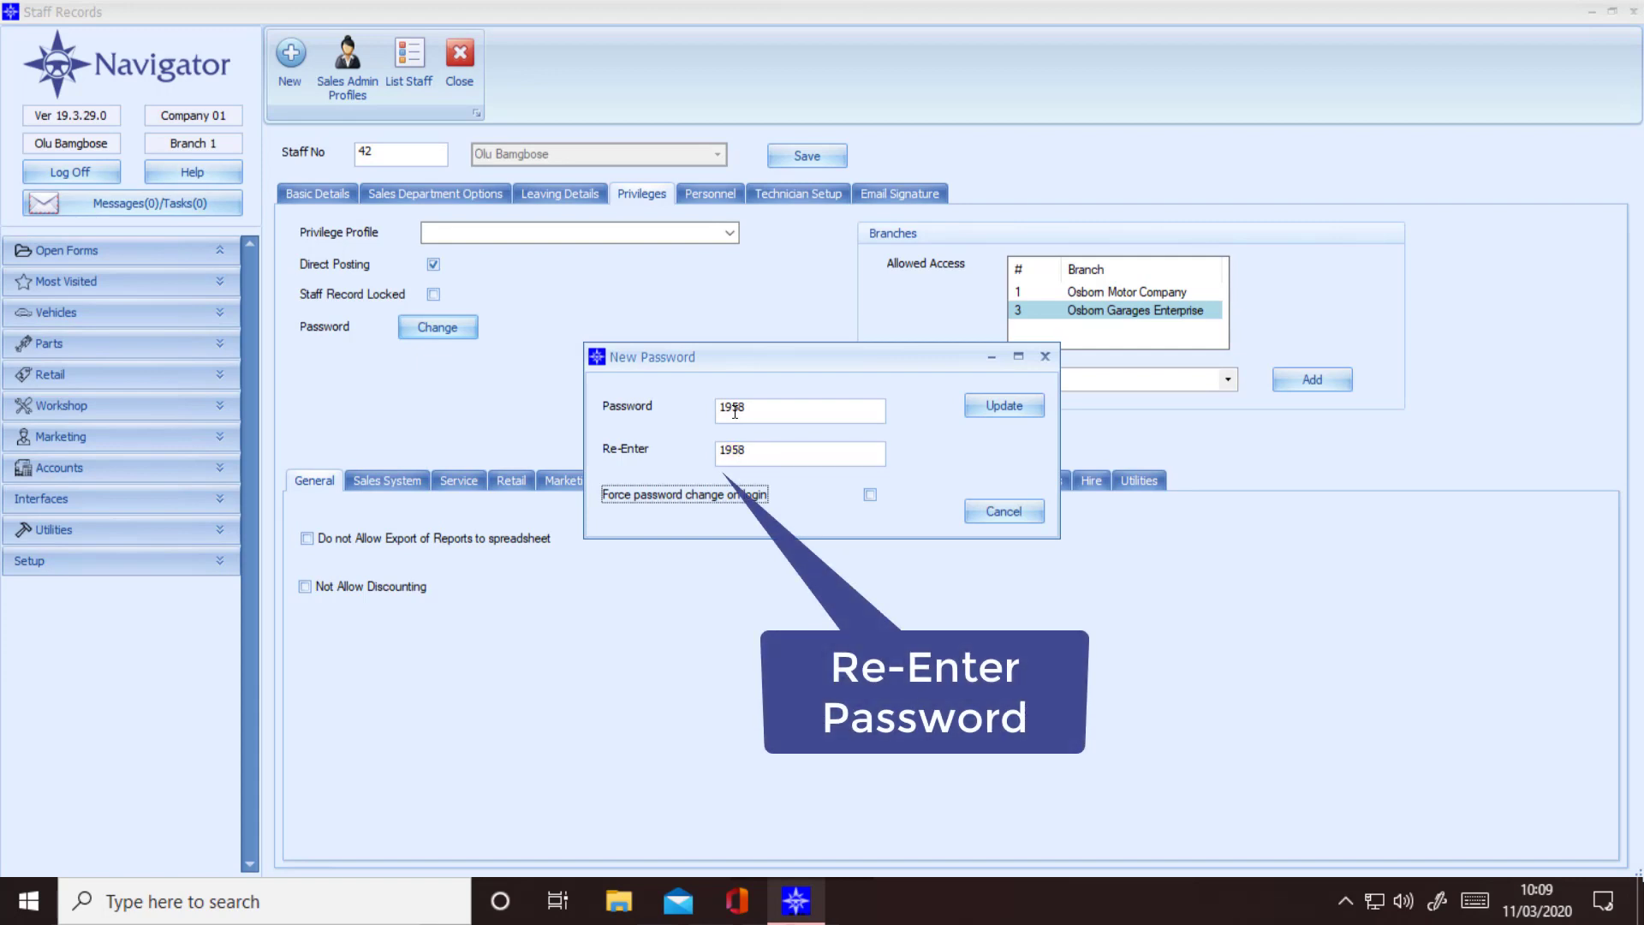
{"action": "left_click", "coordinate": [985, 403]}
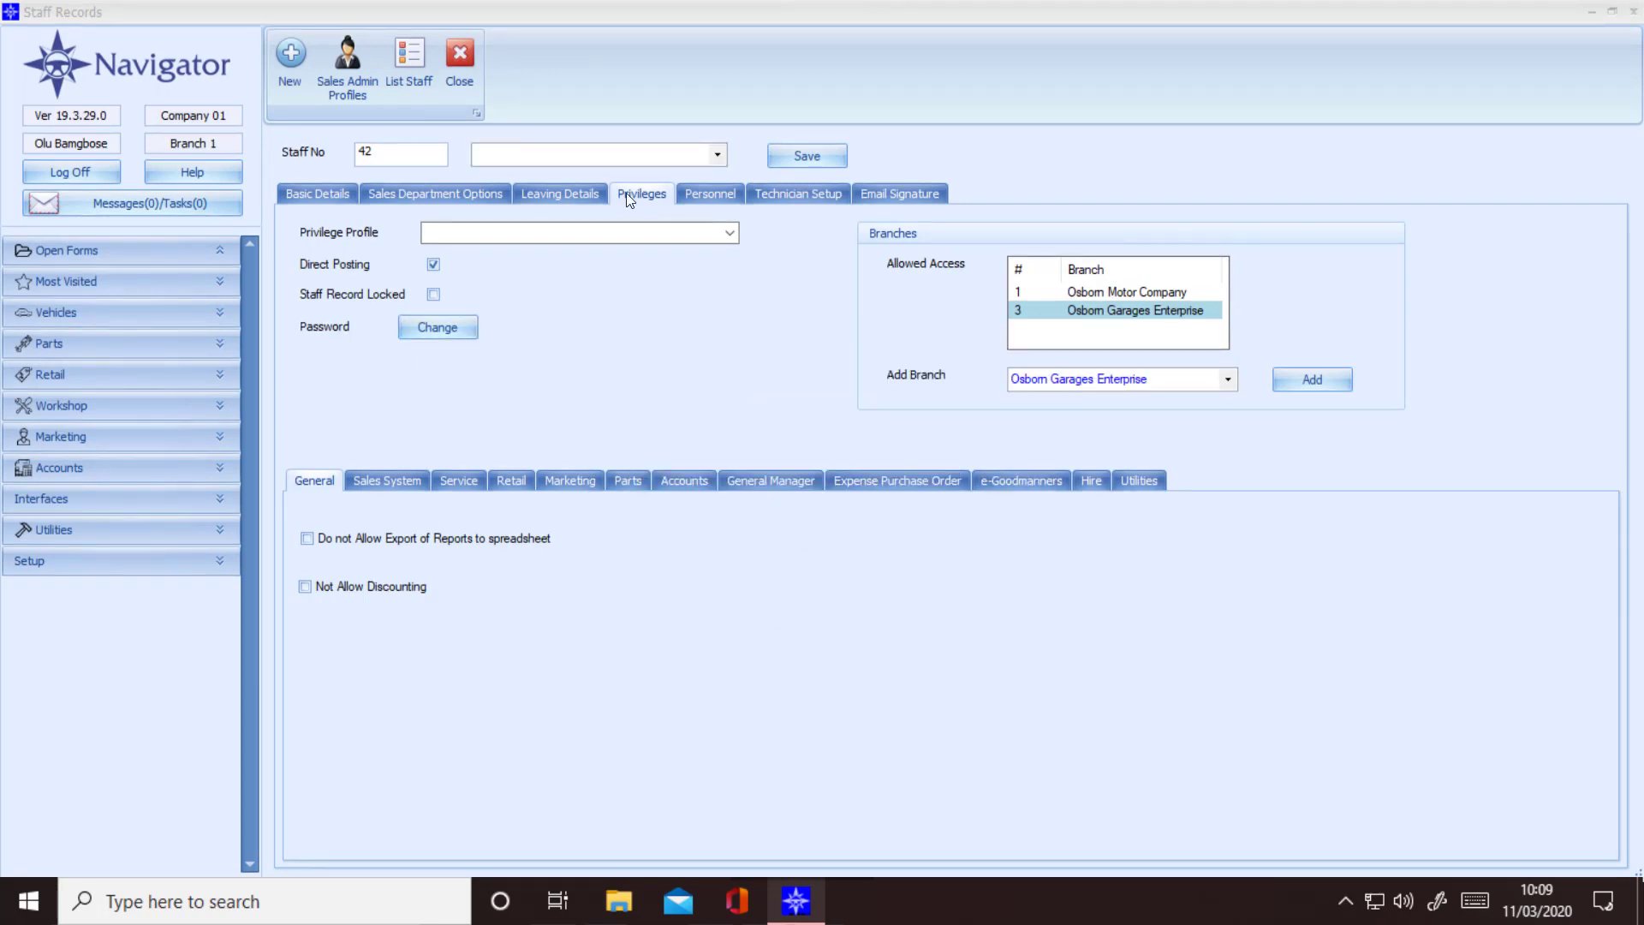
Step: On General, tick 'Do not Allow Export of Reports to spreadsheet' and 'Not Allow Discounting', then view Sales System
{"action": "left_click", "coordinate": [381, 482]}
{"action": "left_click", "coordinate": [459, 479]}
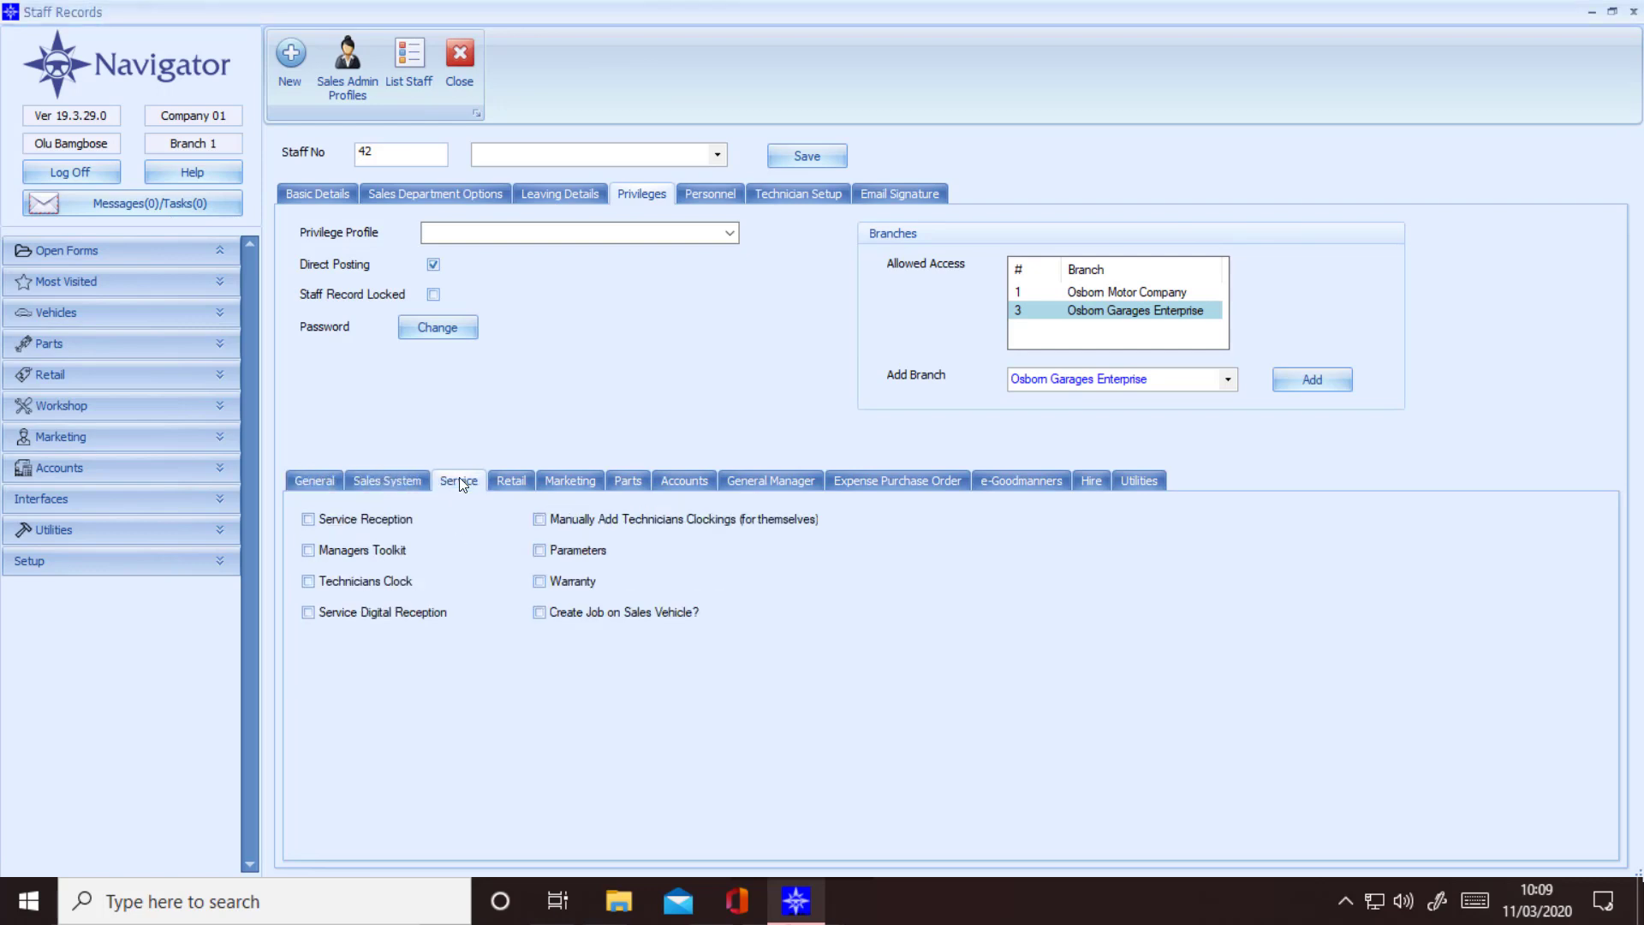
{"action": "left_click", "coordinate": [315, 481]}
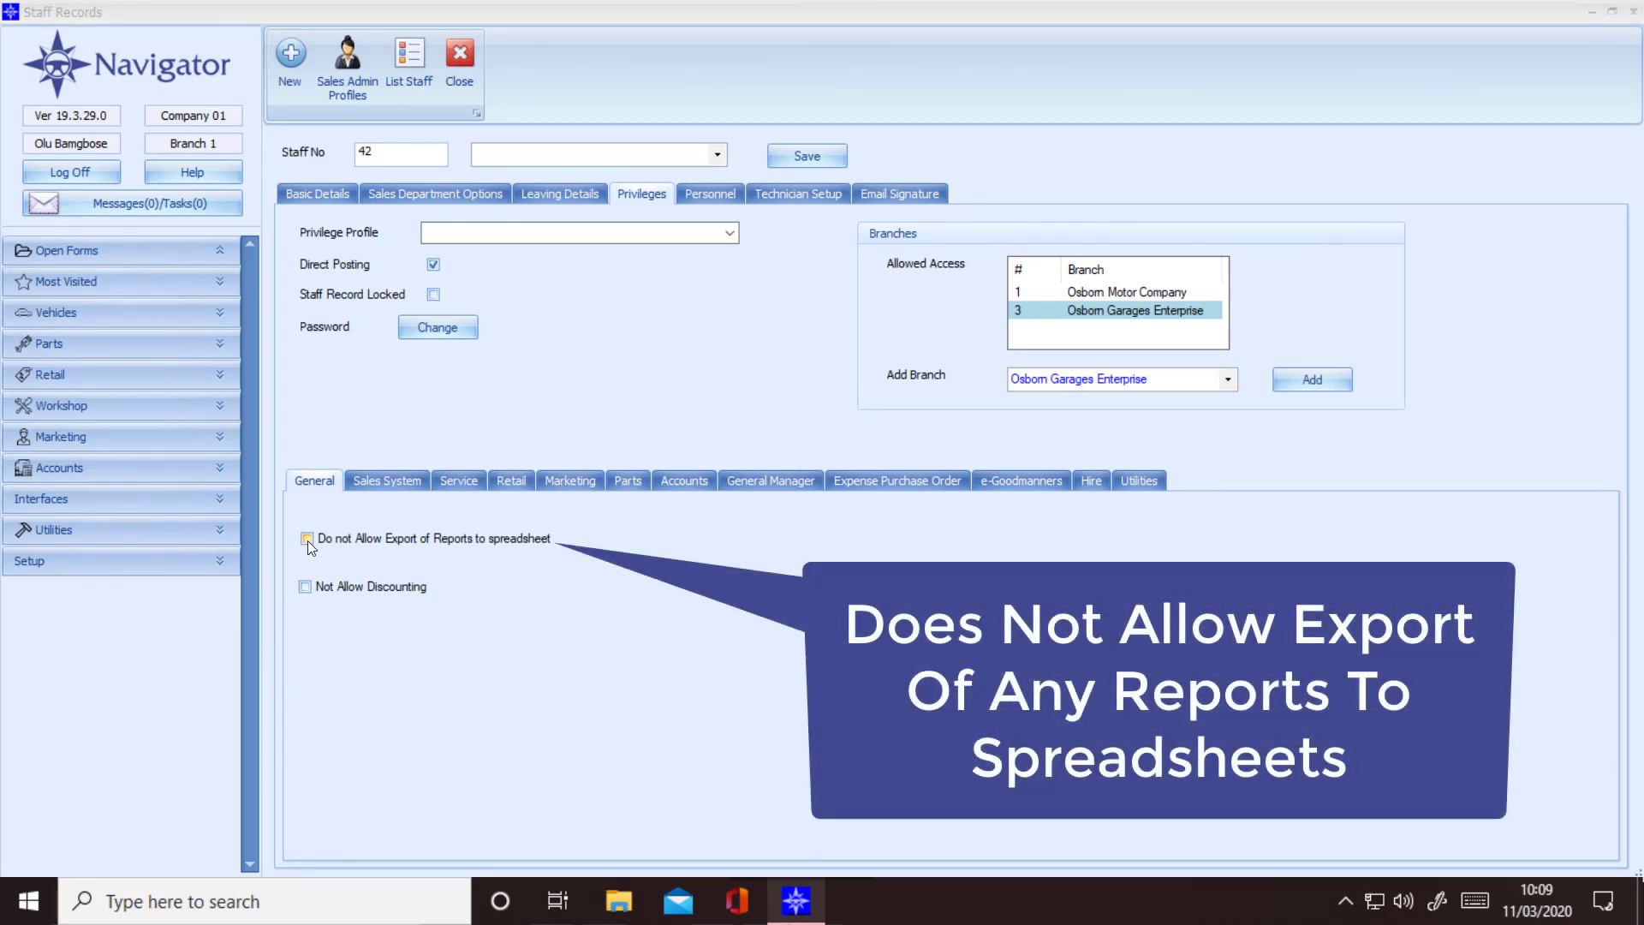
{"action": "left_click", "coordinate": [307, 541]}
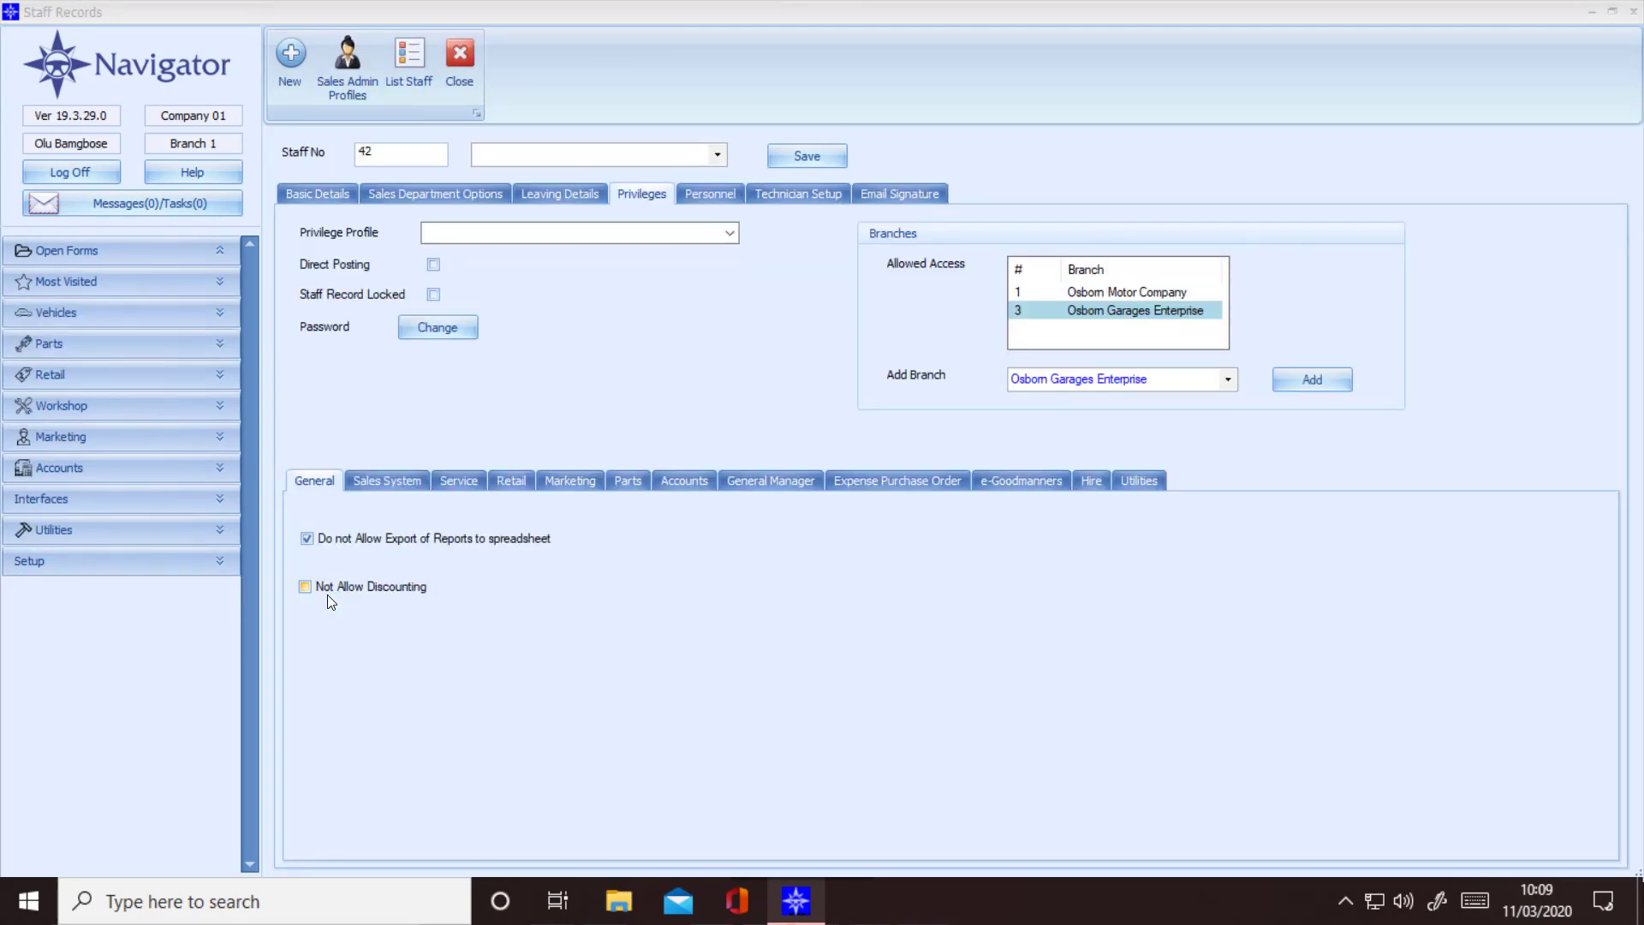
{"action": "left_click", "coordinate": [317, 591]}
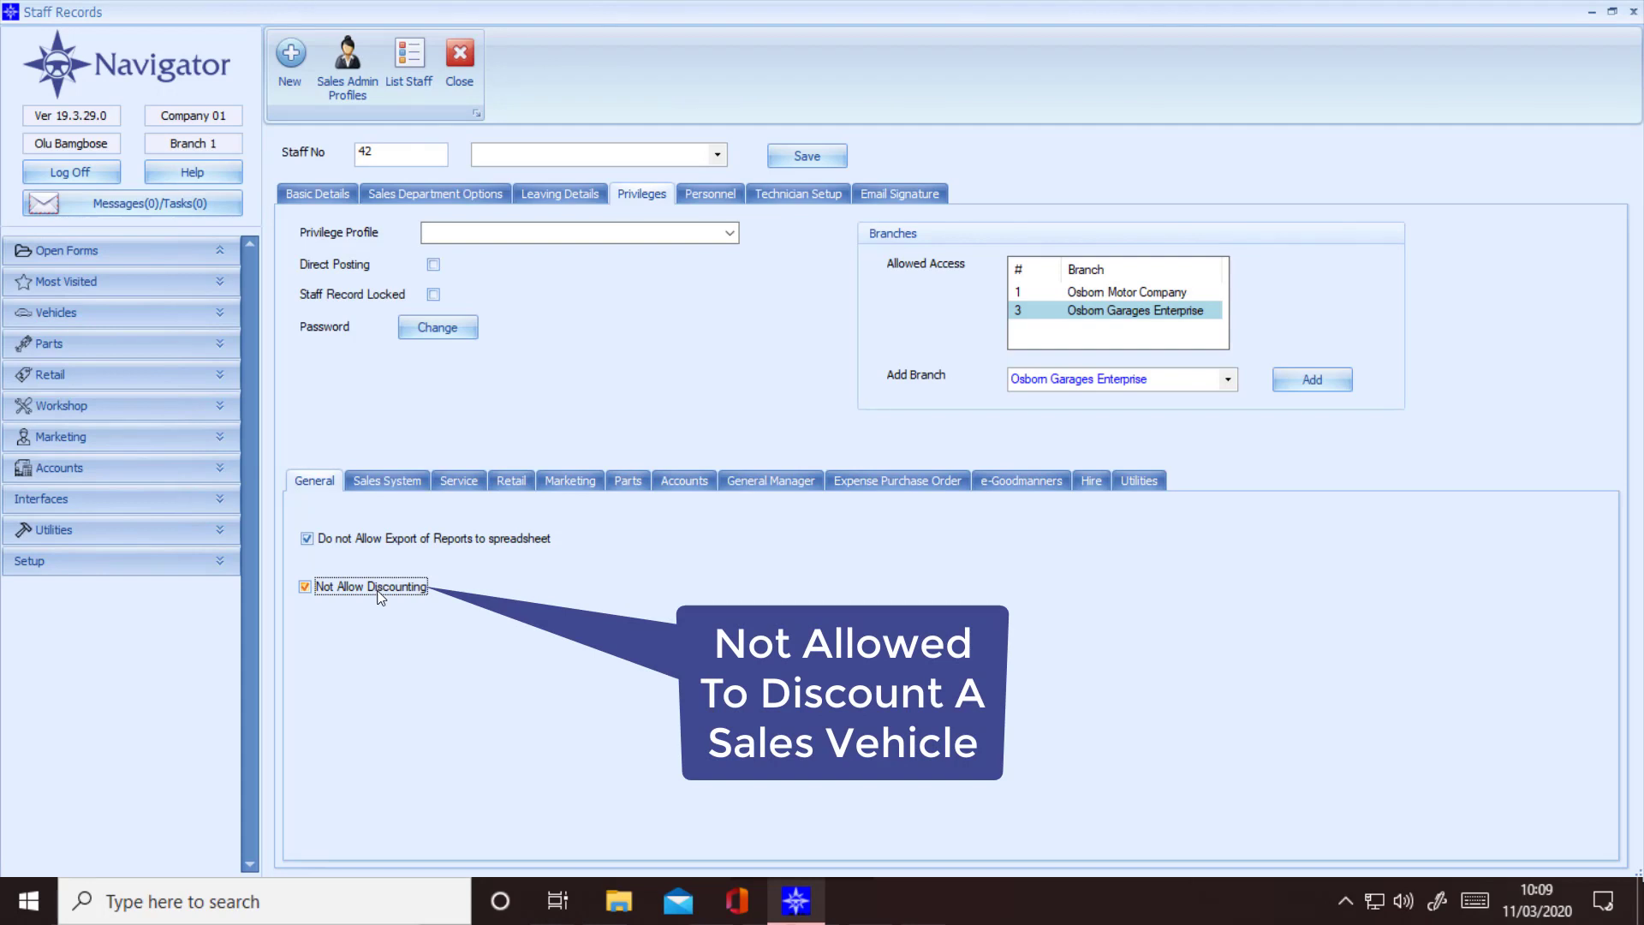
{"action": "left_click", "coordinate": [393, 483]}
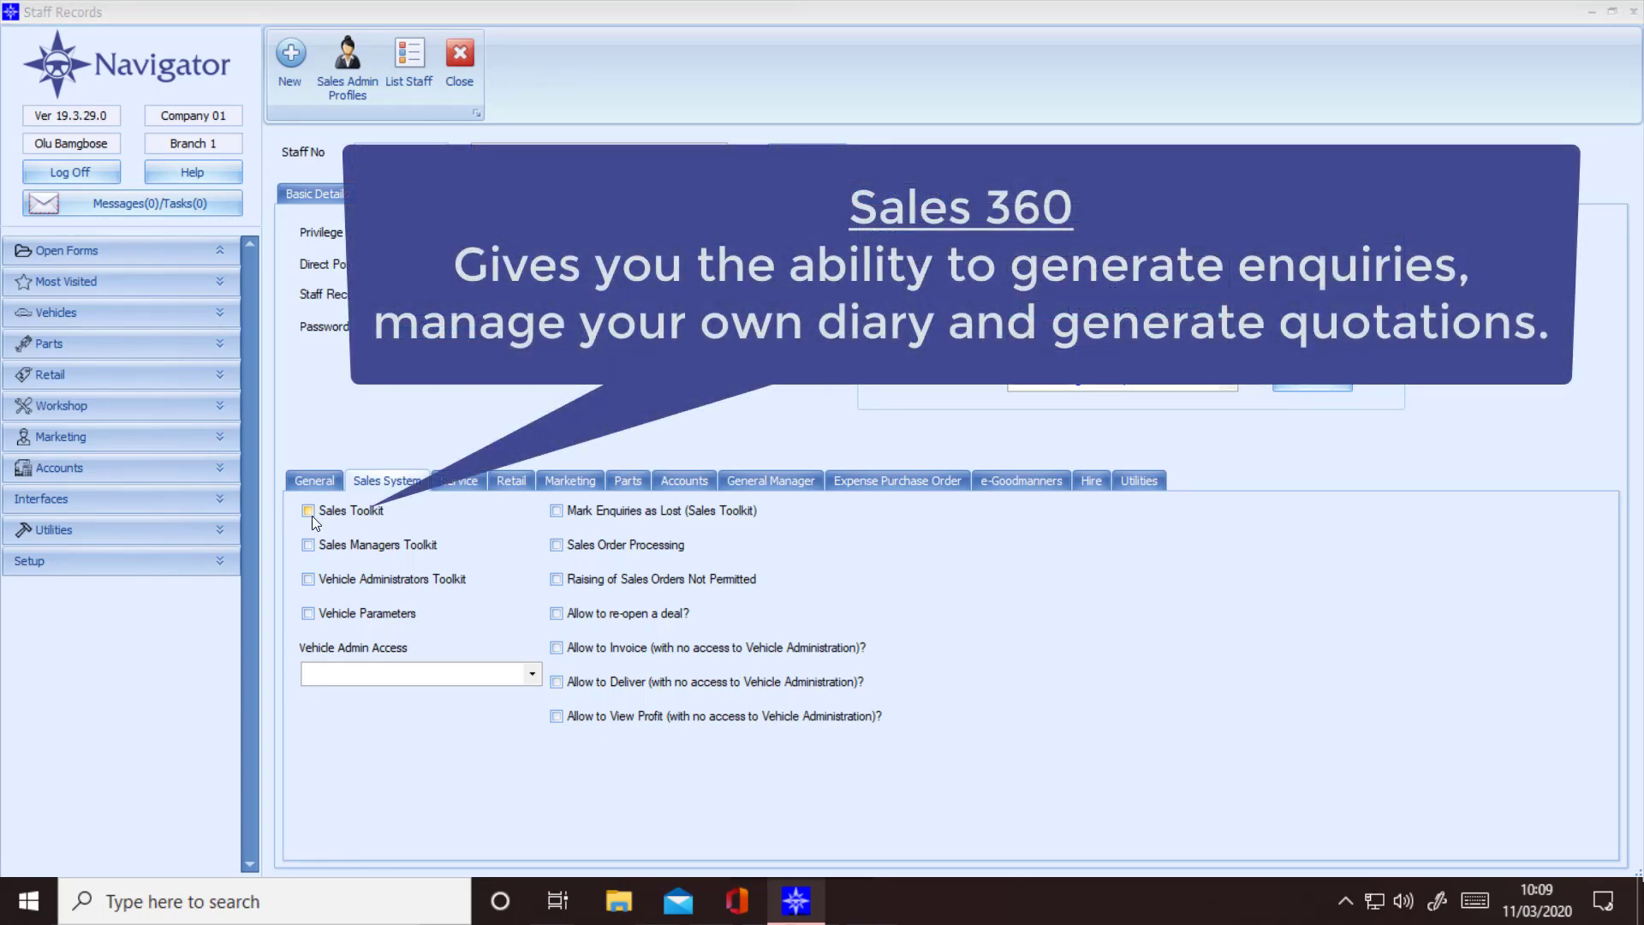
Step: Tick Sales Toolkit, Sales Managers Toolkit and Vehicle Administrators Toolkit on the Sales System subtab
{"action": "left_click", "coordinate": [308, 511]}
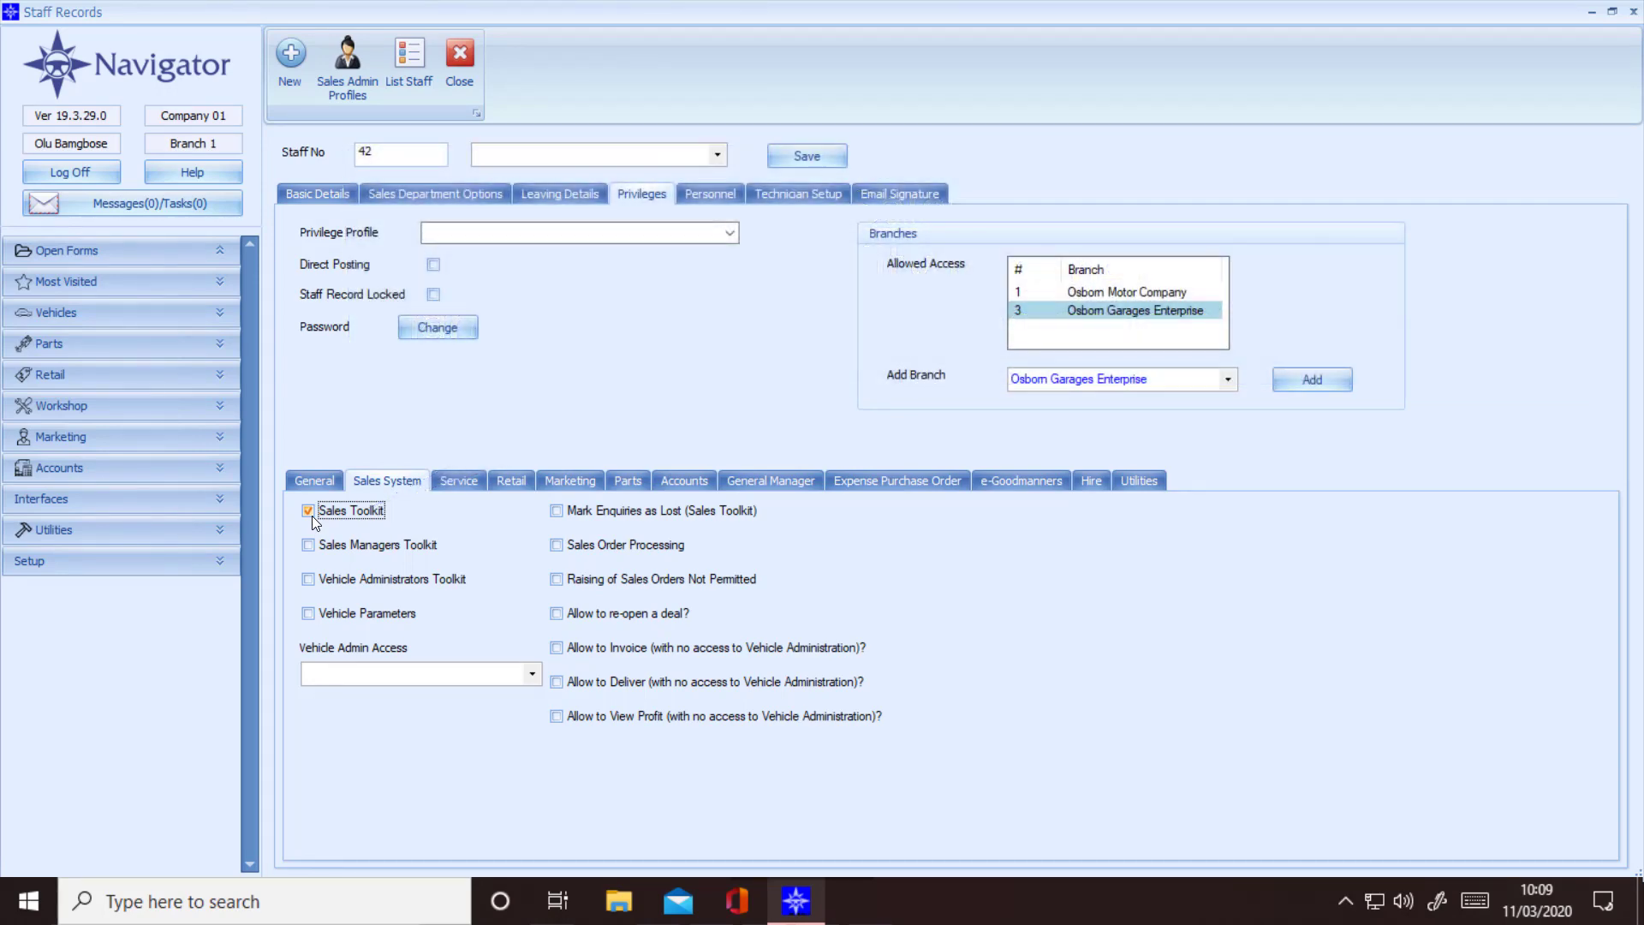
{"action": "left_click", "coordinate": [309, 545]}
{"action": "left_click", "coordinate": [308, 580]}
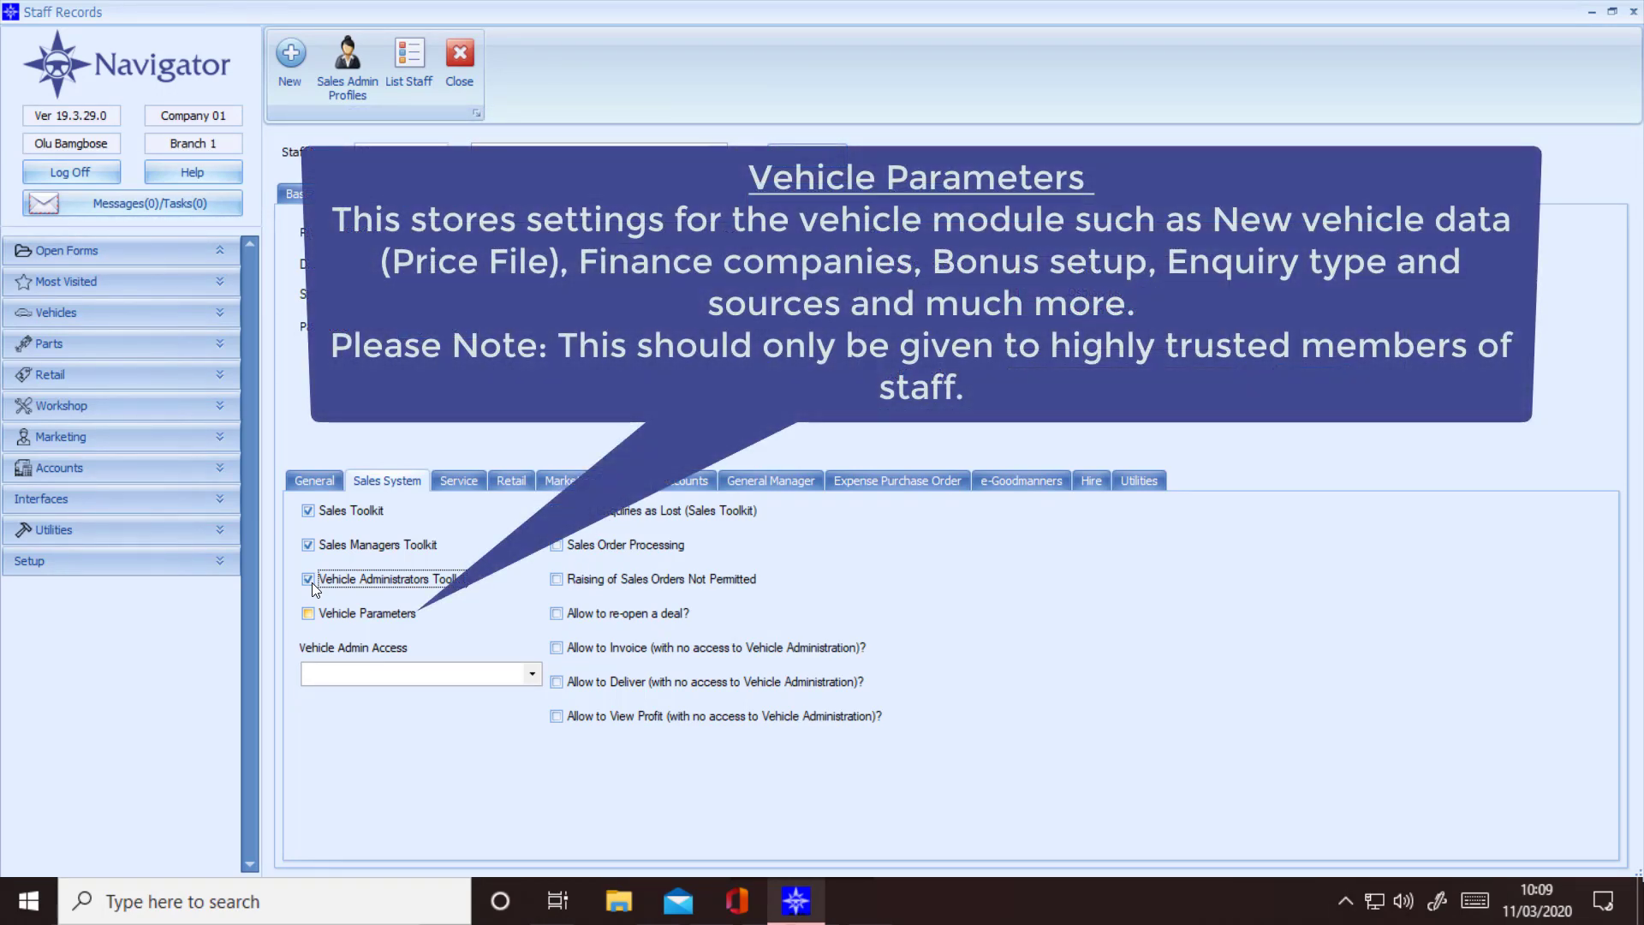
Step: Tick the Vehicle Parameters privilege on the Sales System subtab
{"action": "left_click", "coordinate": [307, 613]}
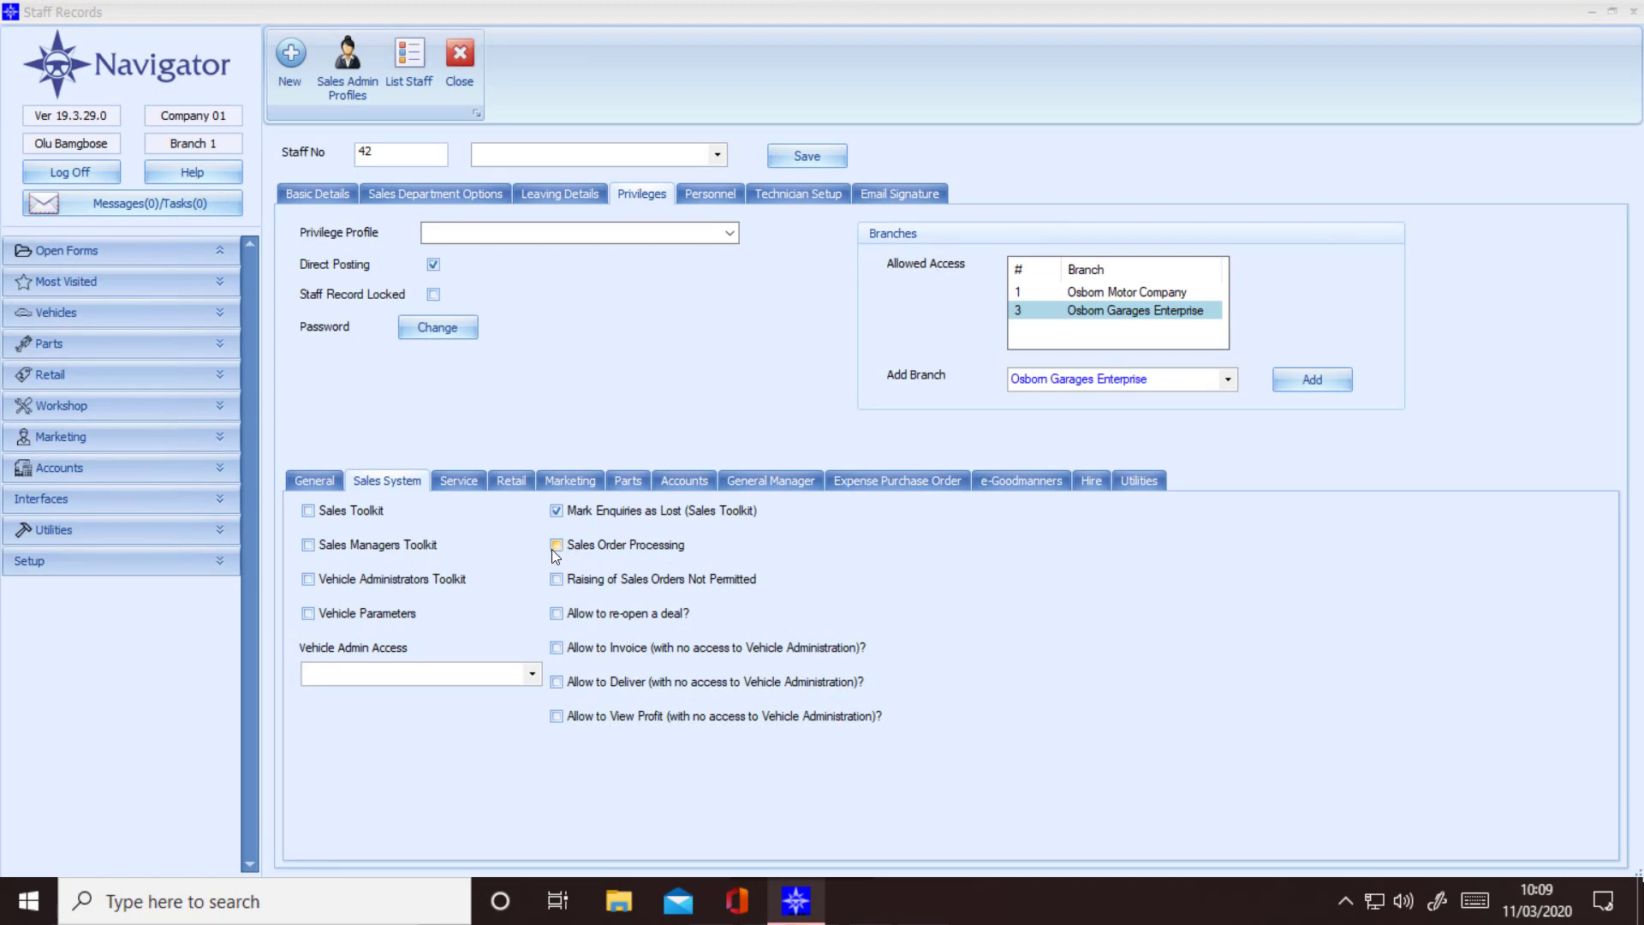
Step: Tick Sales Order Processing, Raising of Sales Orders Not Permitted, re-open deal, Allow to Invoice and Allow to Deliver
{"action": "left_click", "coordinate": [555, 547]}
{"action": "left_click", "coordinate": [560, 580]}
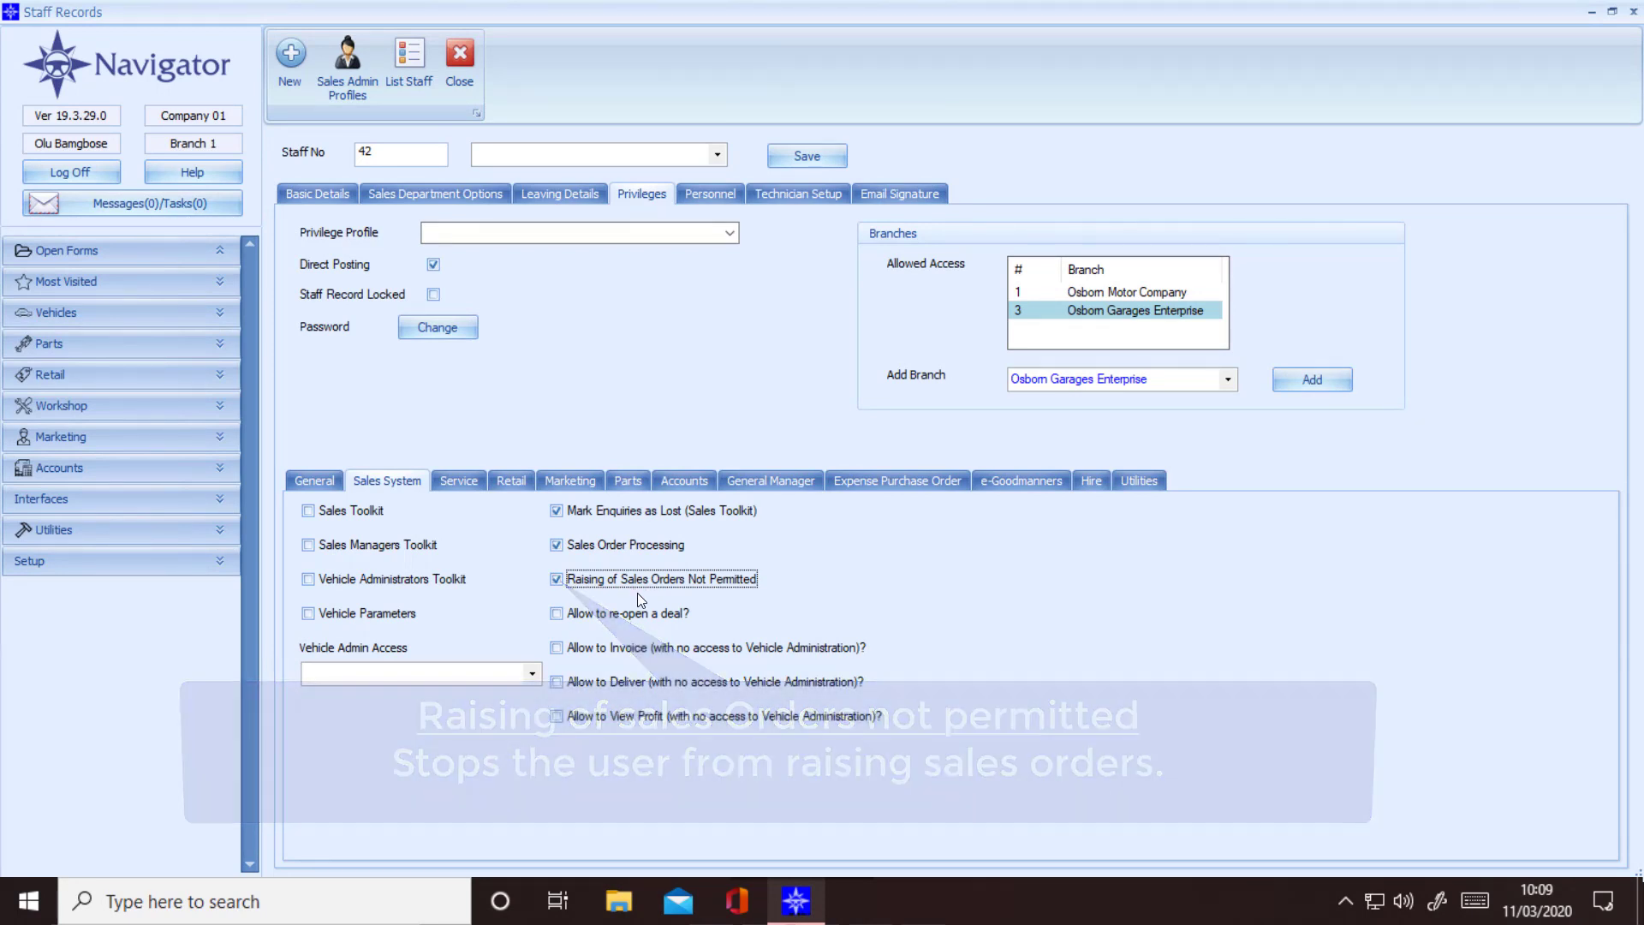
{"action": "left_click", "coordinate": [557, 613]}
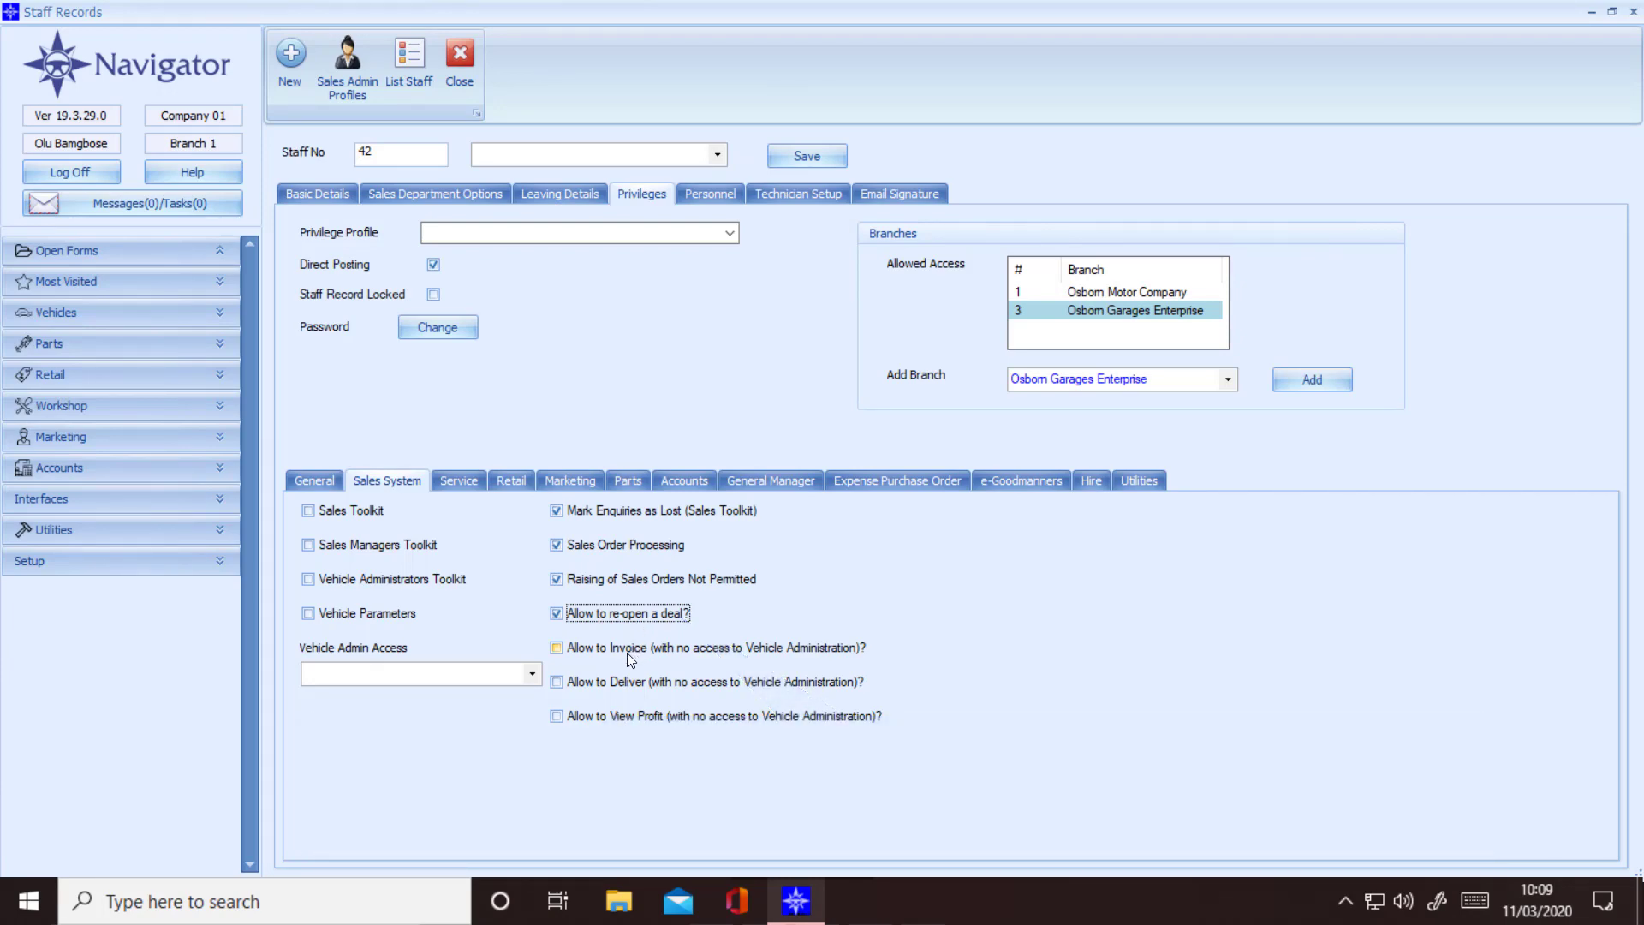
{"action": "left_click", "coordinate": [557, 647]}
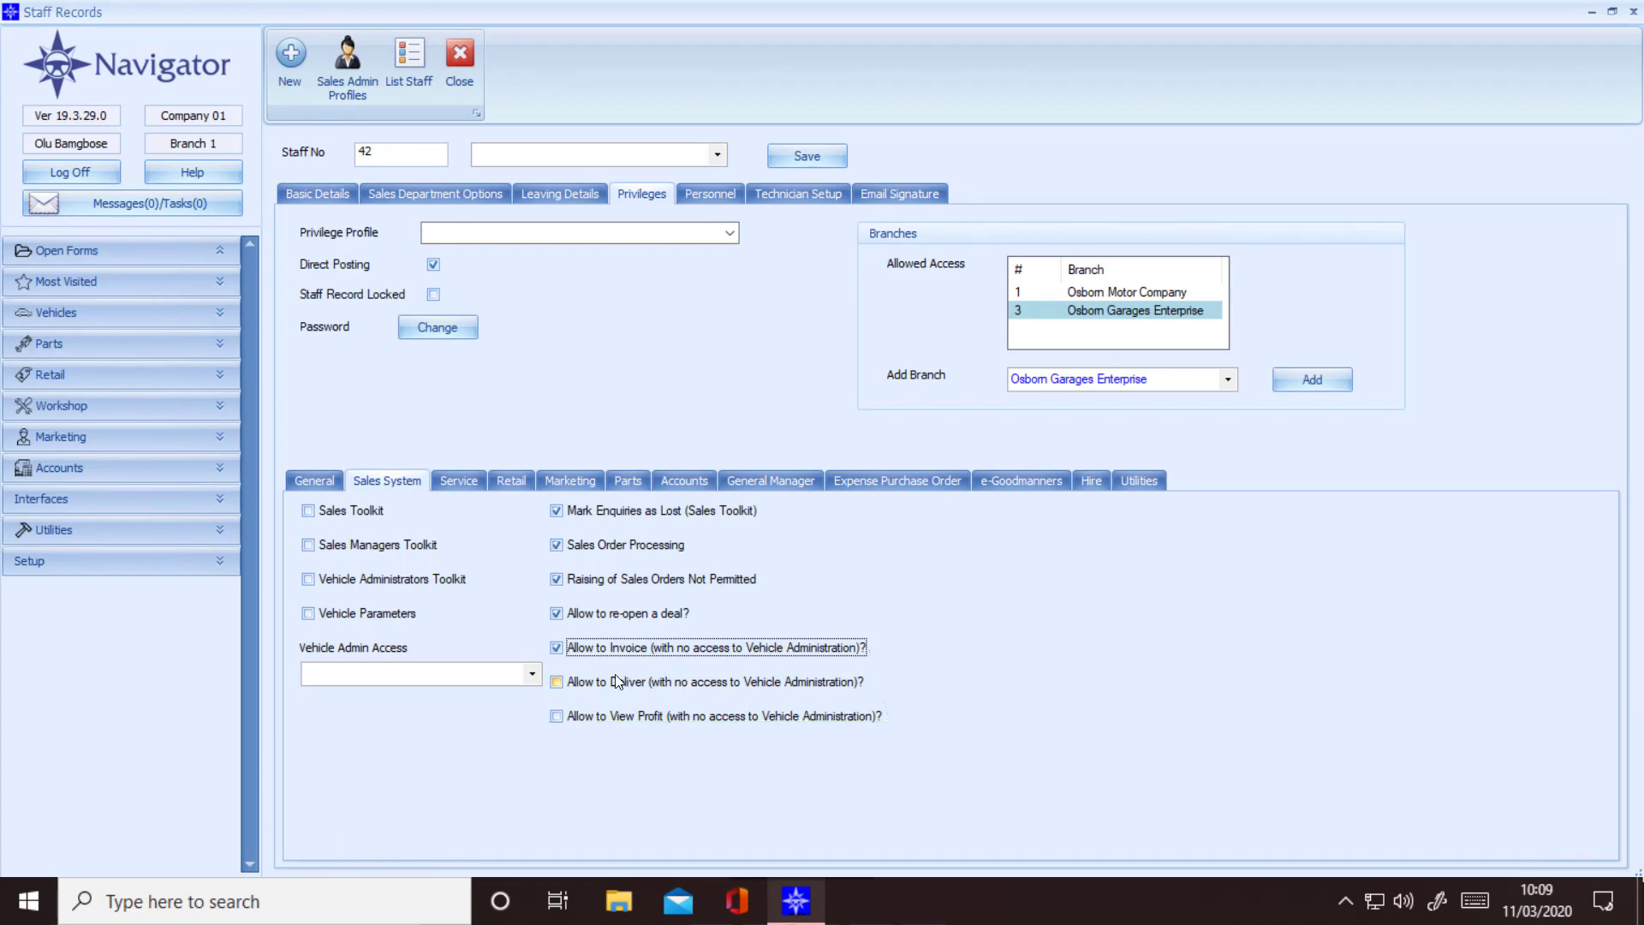
{"action": "left_click", "coordinate": [555, 682]}
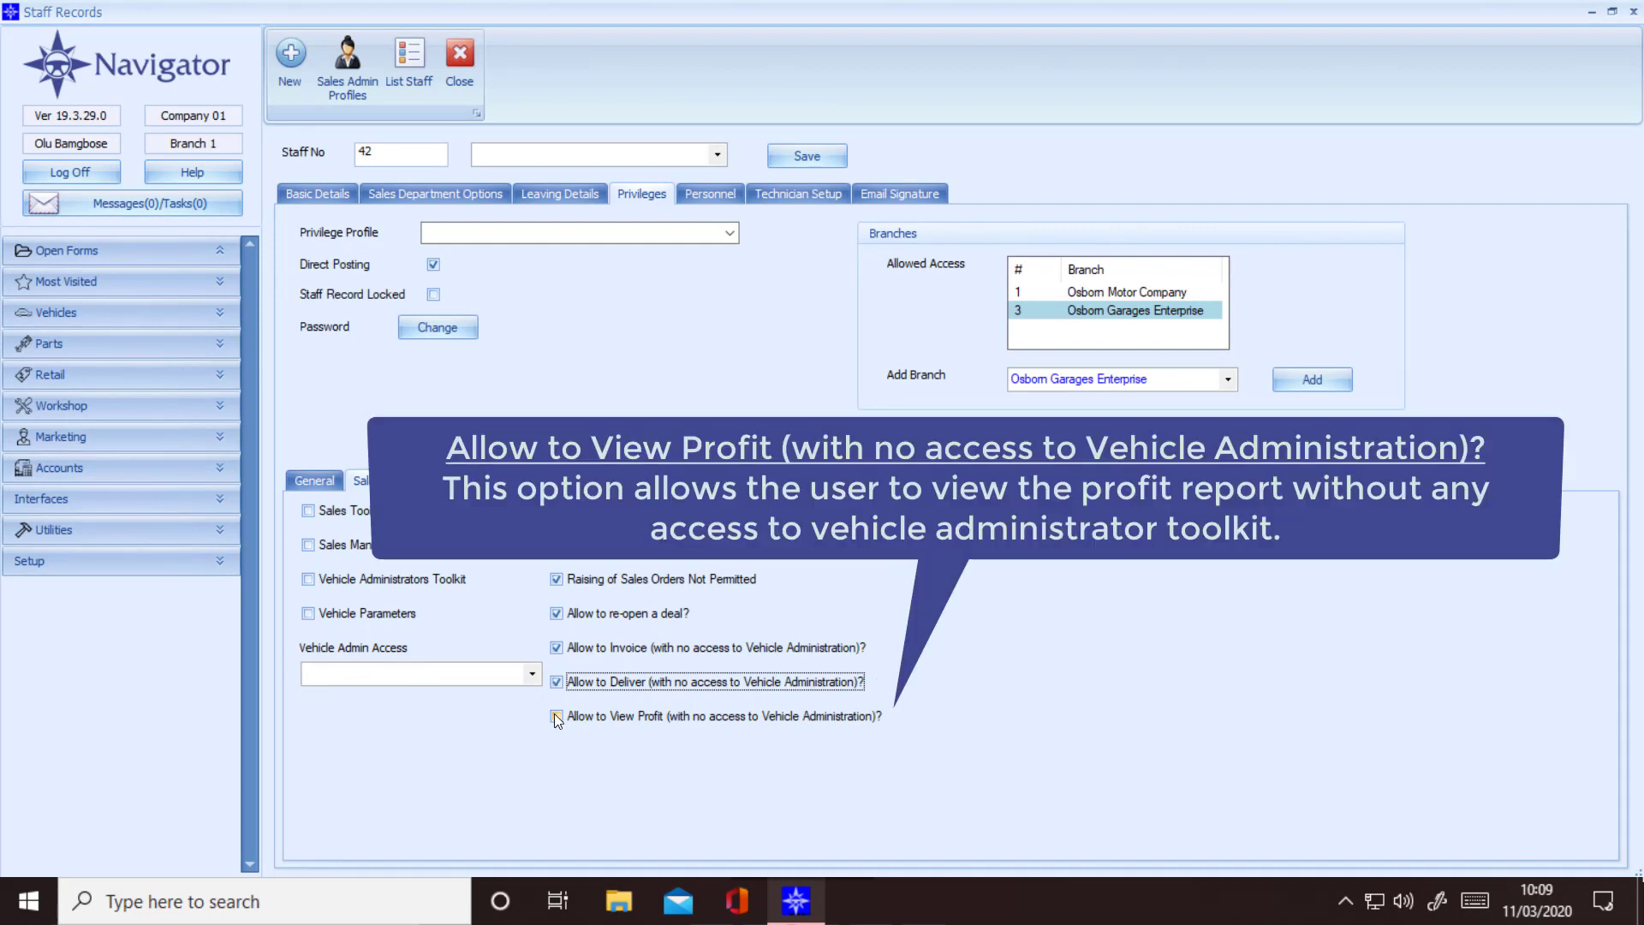
Step: Tick 'Allow to View Profit (with no access to Vehicle Administration)?' and move to the Service subtab
{"action": "left_click", "coordinate": [556, 717]}
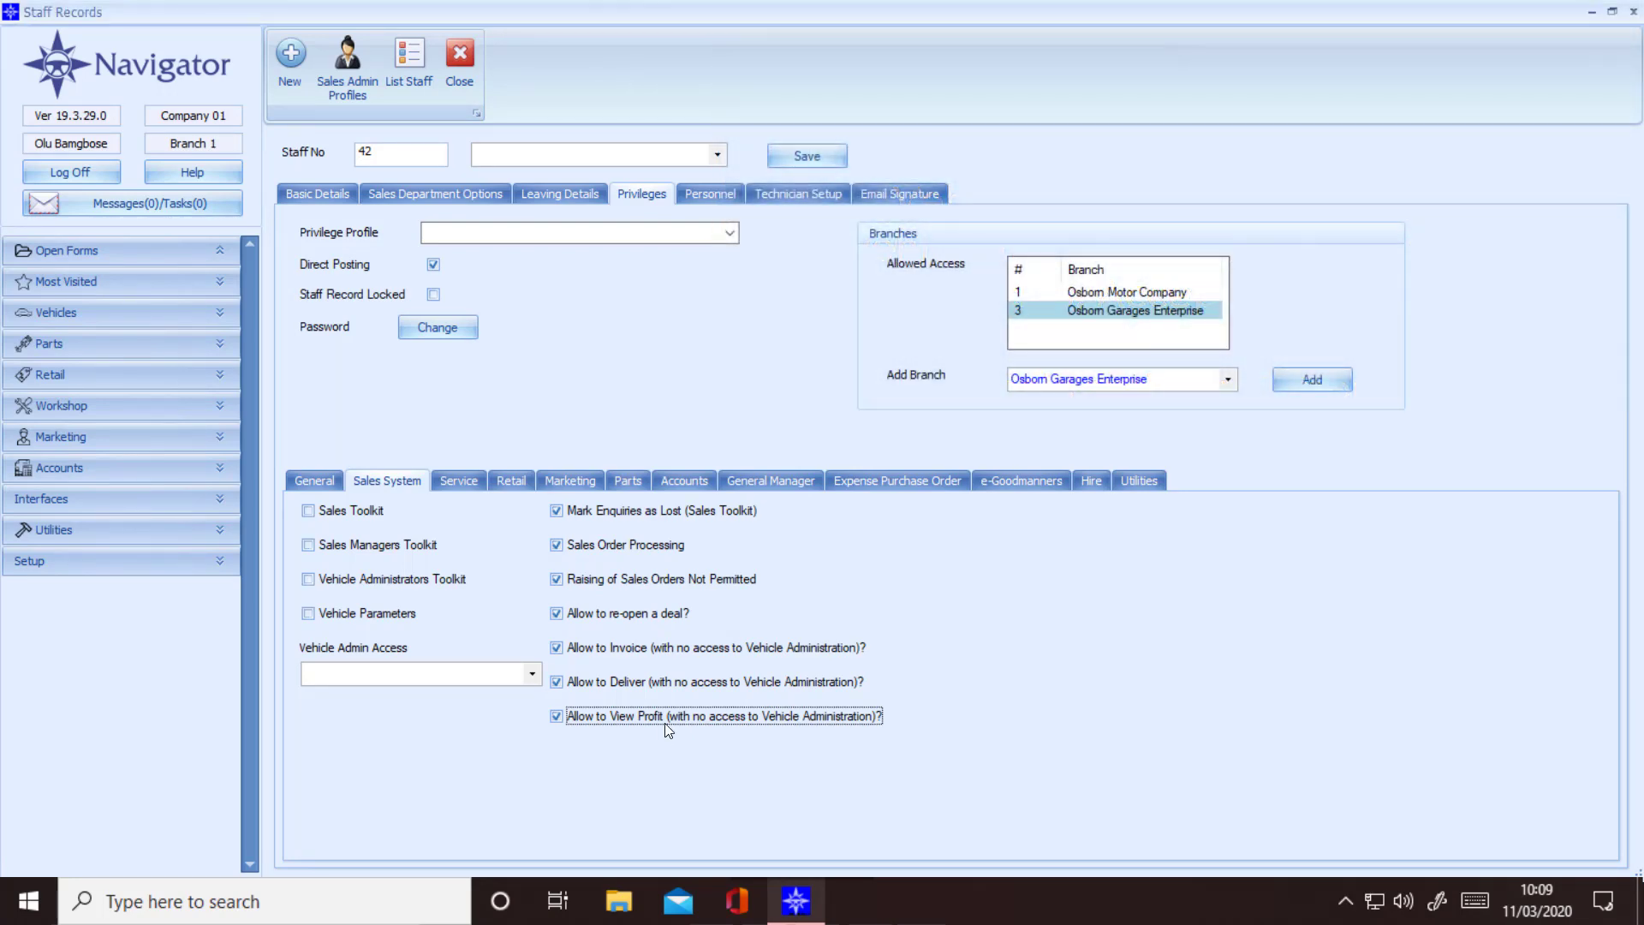
{"action": "left_click", "coordinate": [461, 481]}
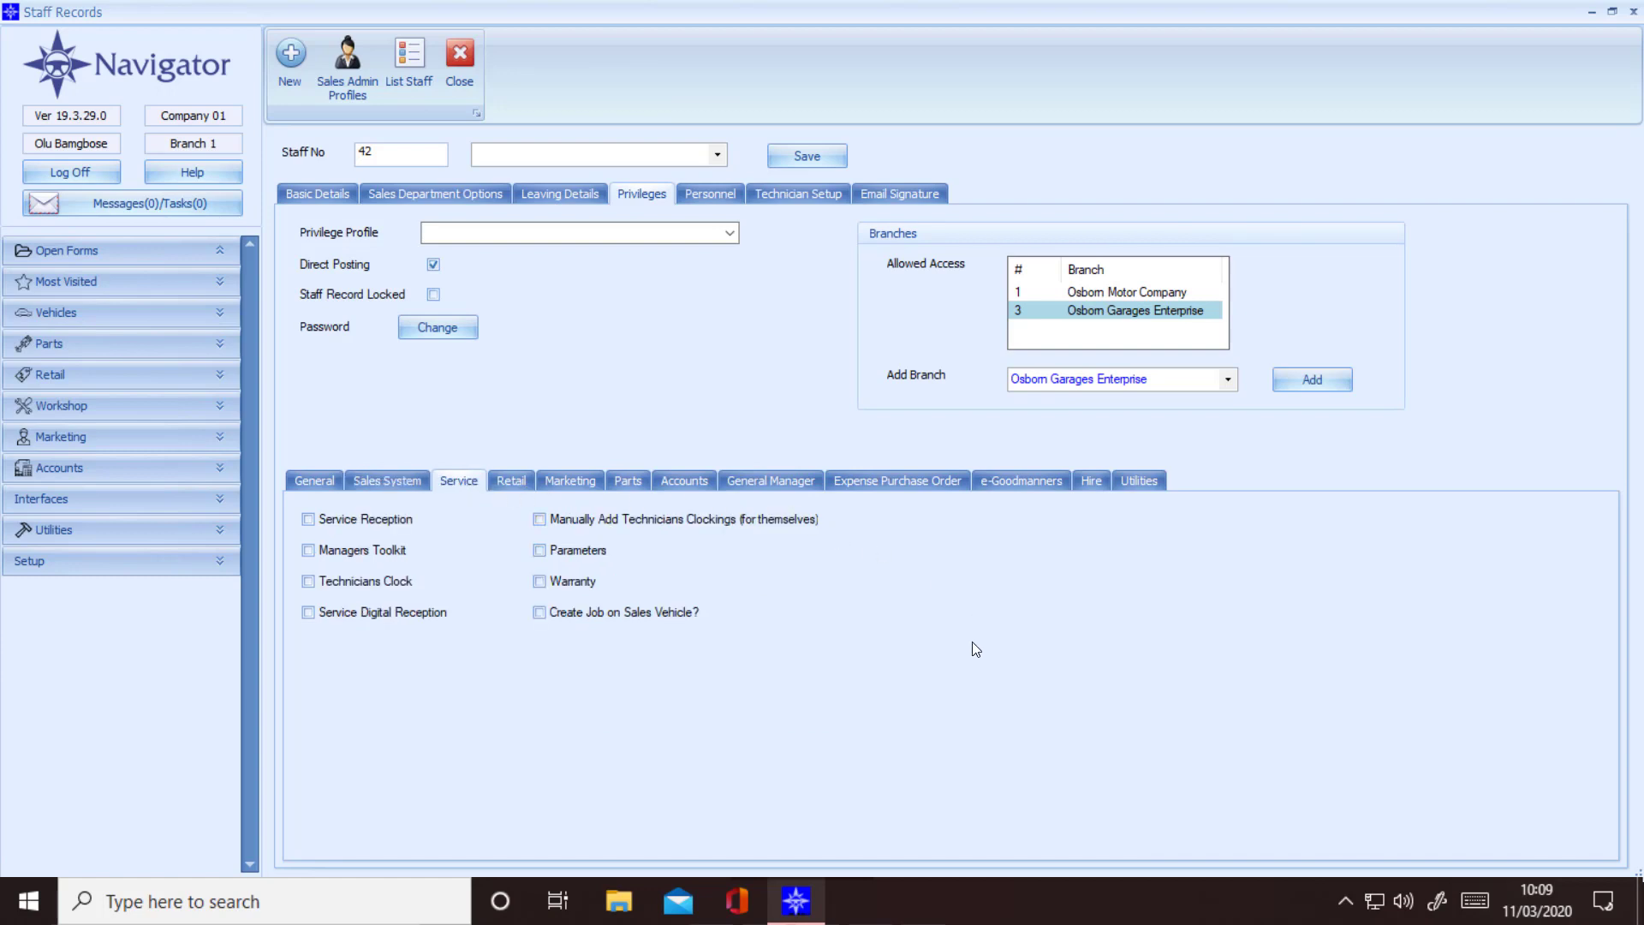
Step: Tick Service Reception, Managers Toolkit, Technicians Clock and Service Digital Reception on the Service subtab
{"action": "left_click", "coordinate": [387, 526]}
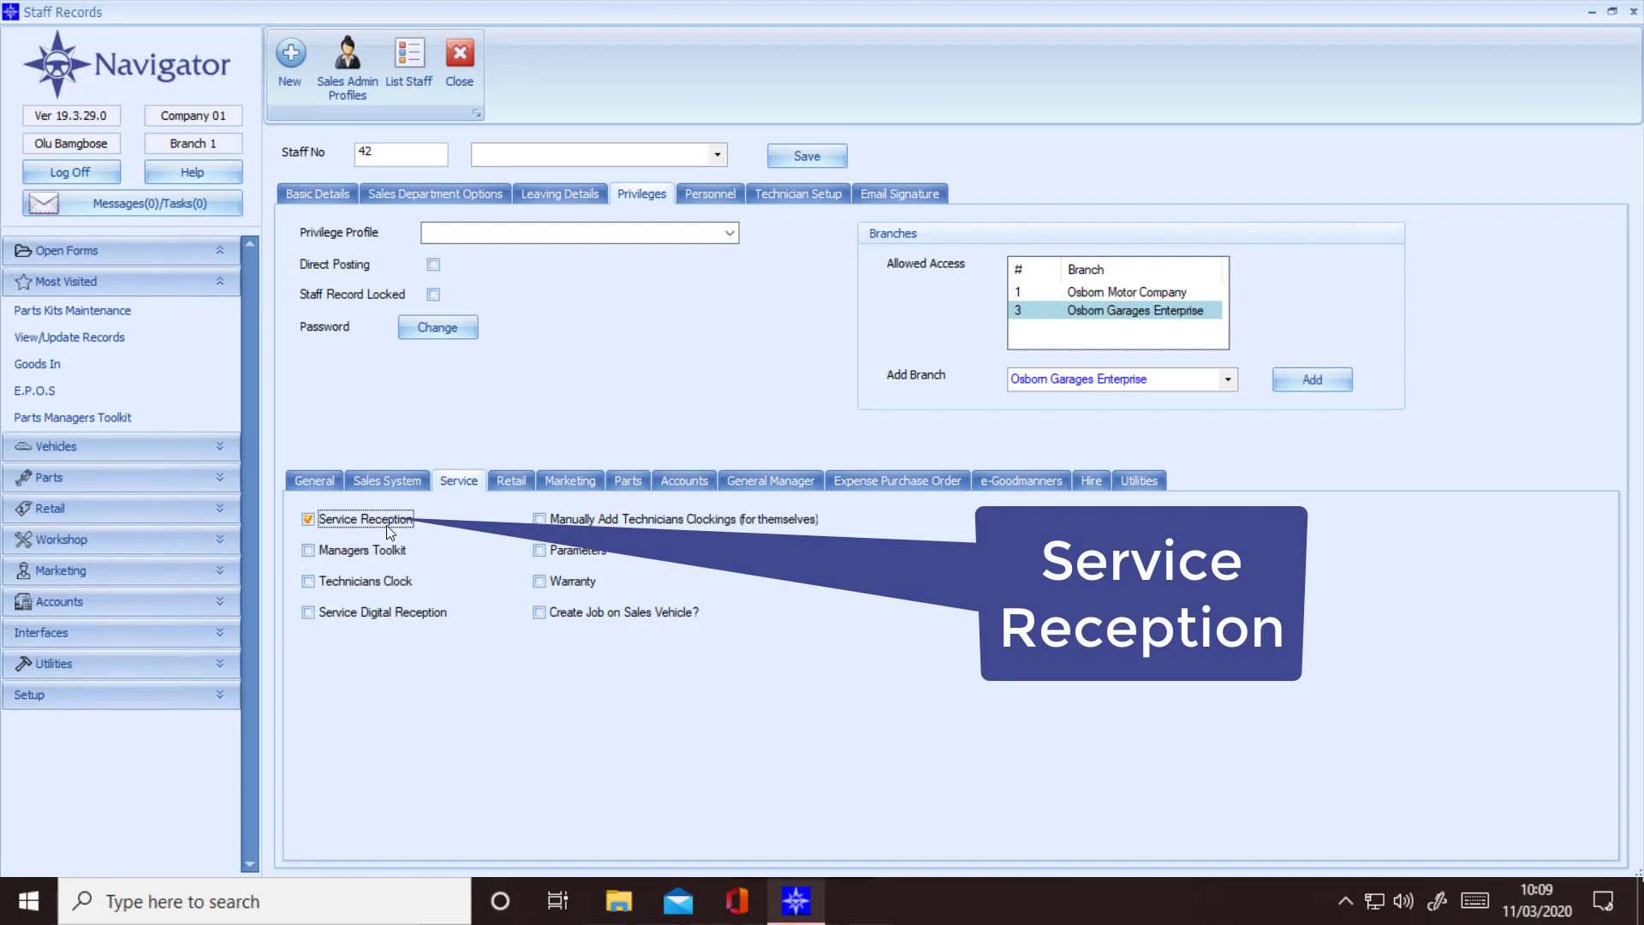
{"action": "left_click", "coordinate": [338, 554]}
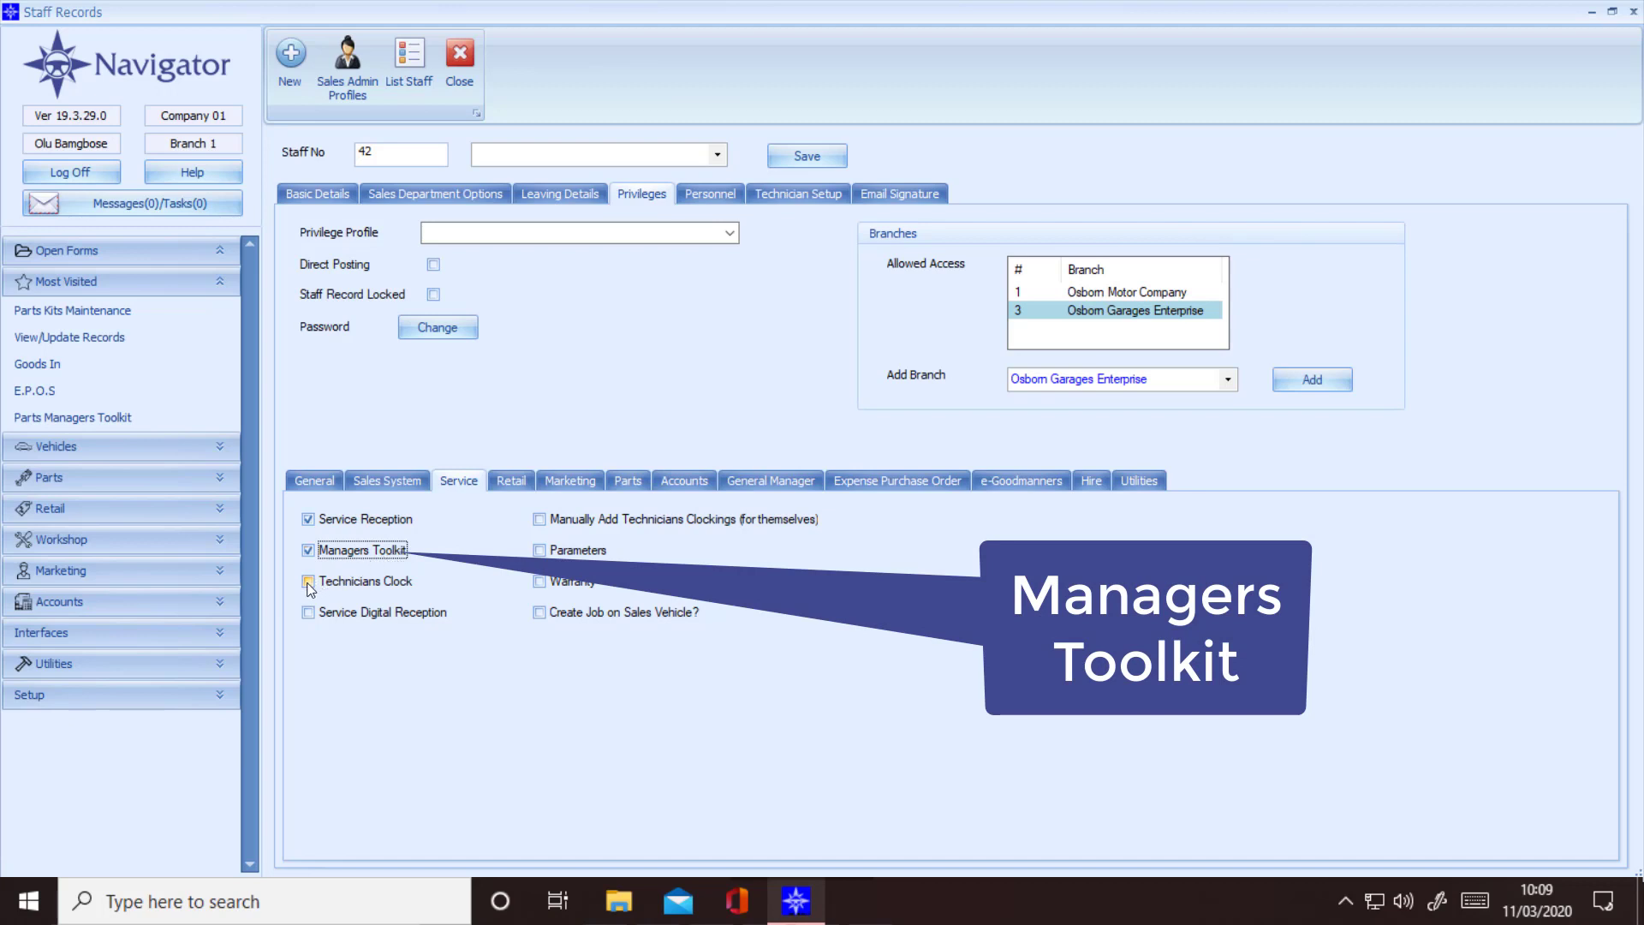
{"action": "left_click", "coordinate": [356, 584]}
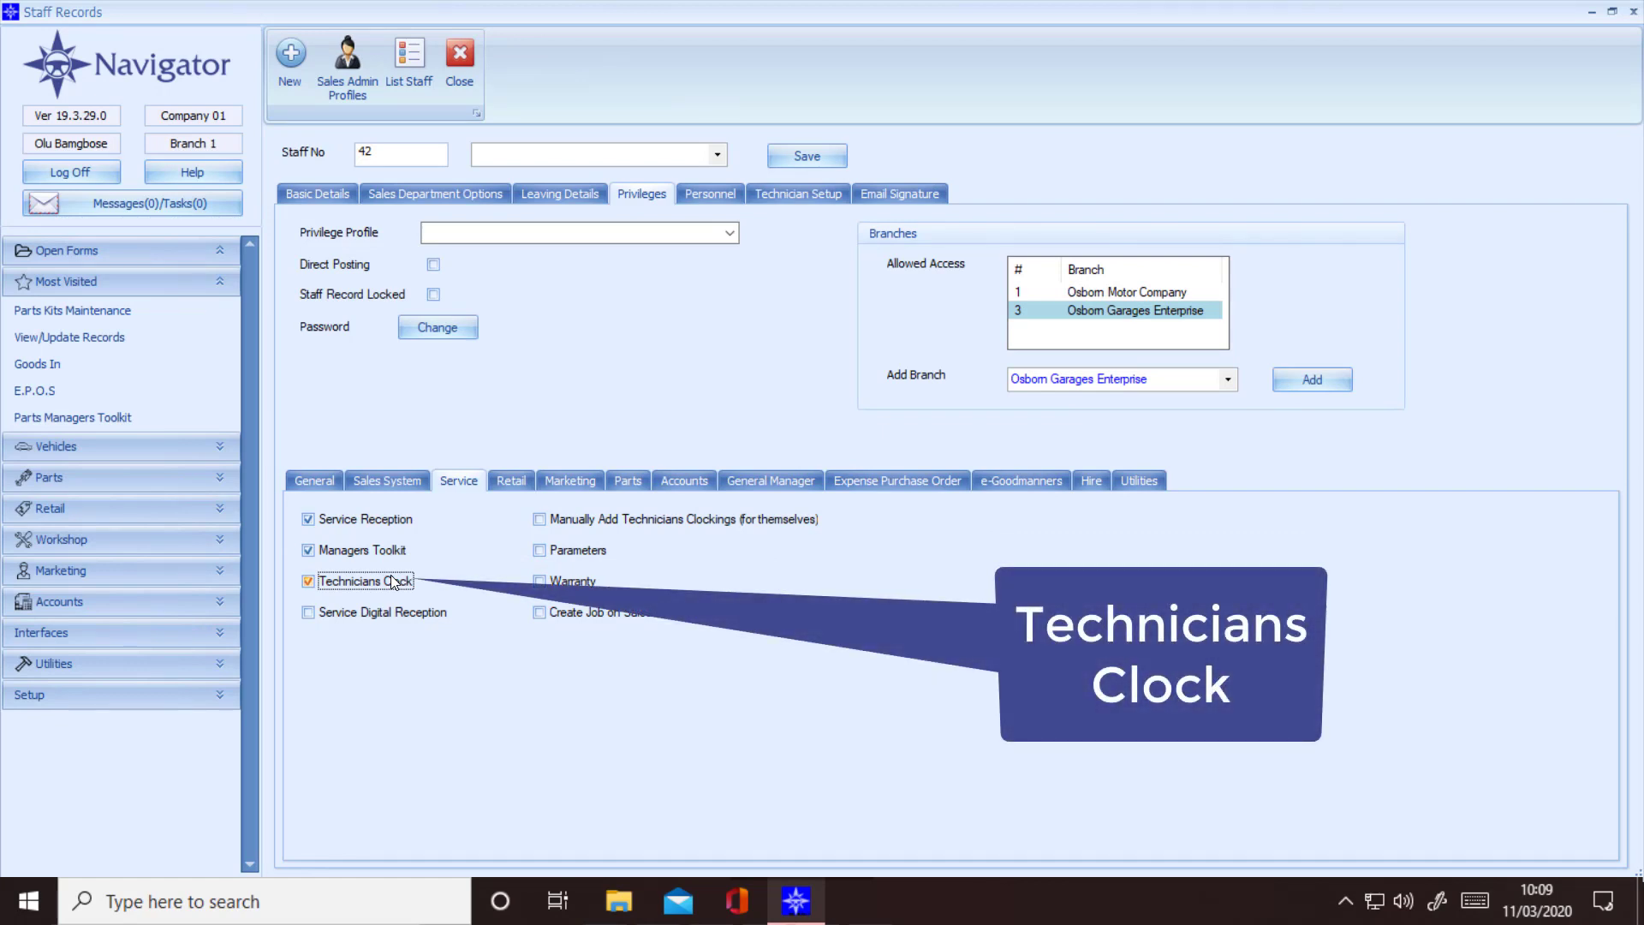
{"action": "left_click", "coordinate": [314, 613]}
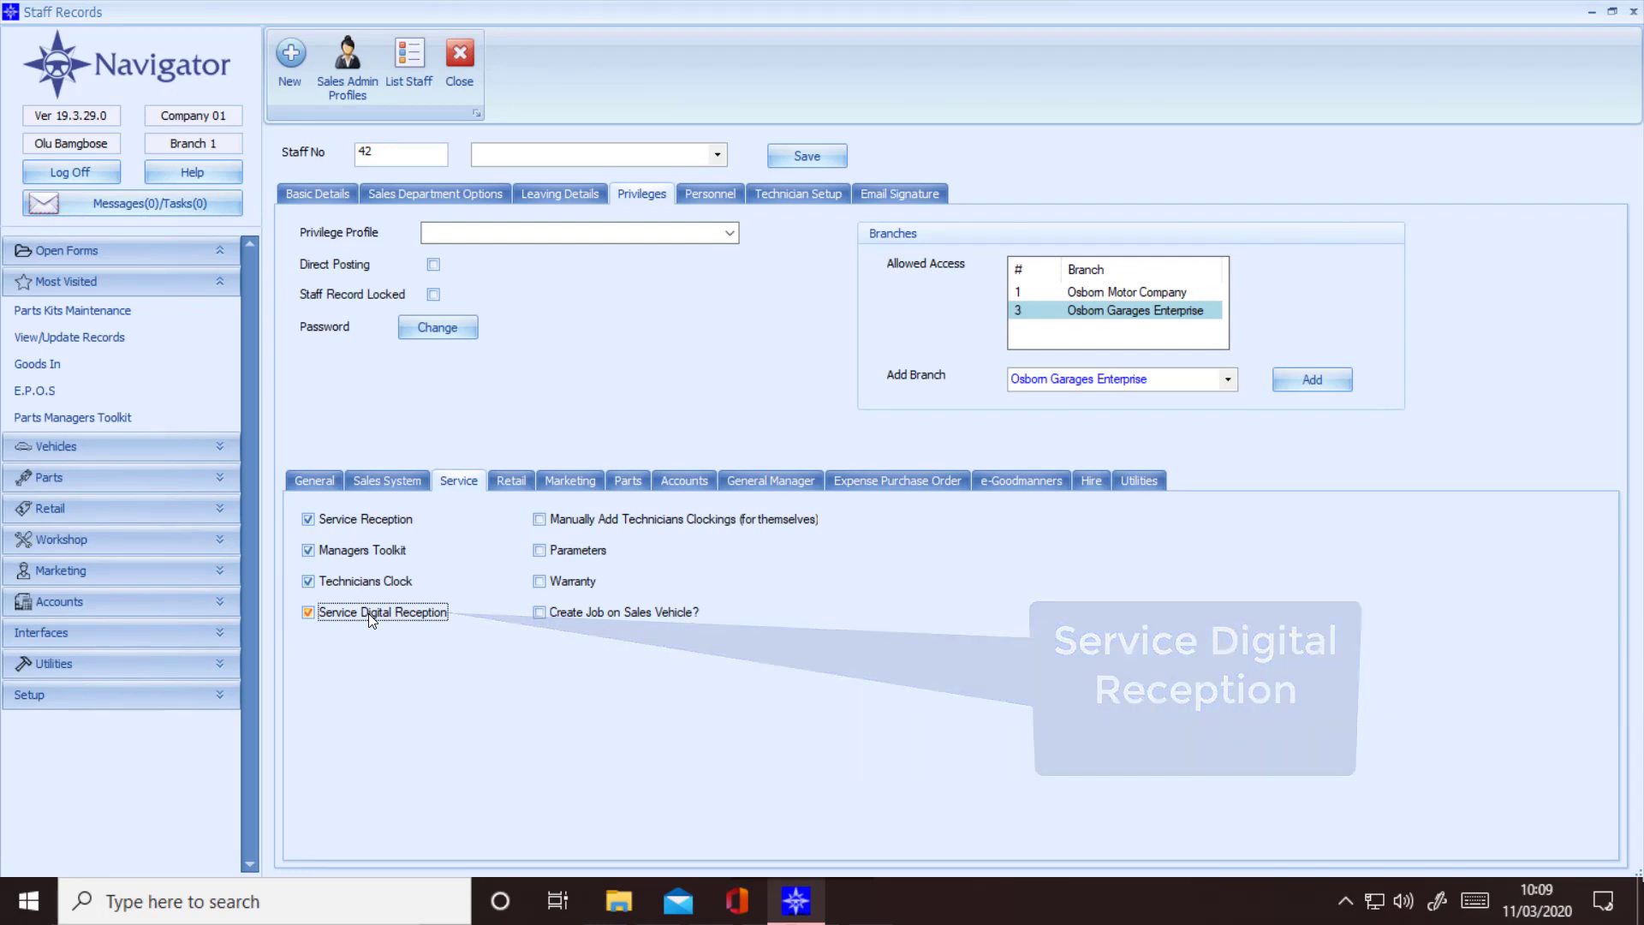
Step: Tick Manually Add Technicians Clockings, Parameters, Warranty and Create Job on Sales Vehicle? on the Service subtab
{"action": "left_click", "coordinate": [540, 520]}
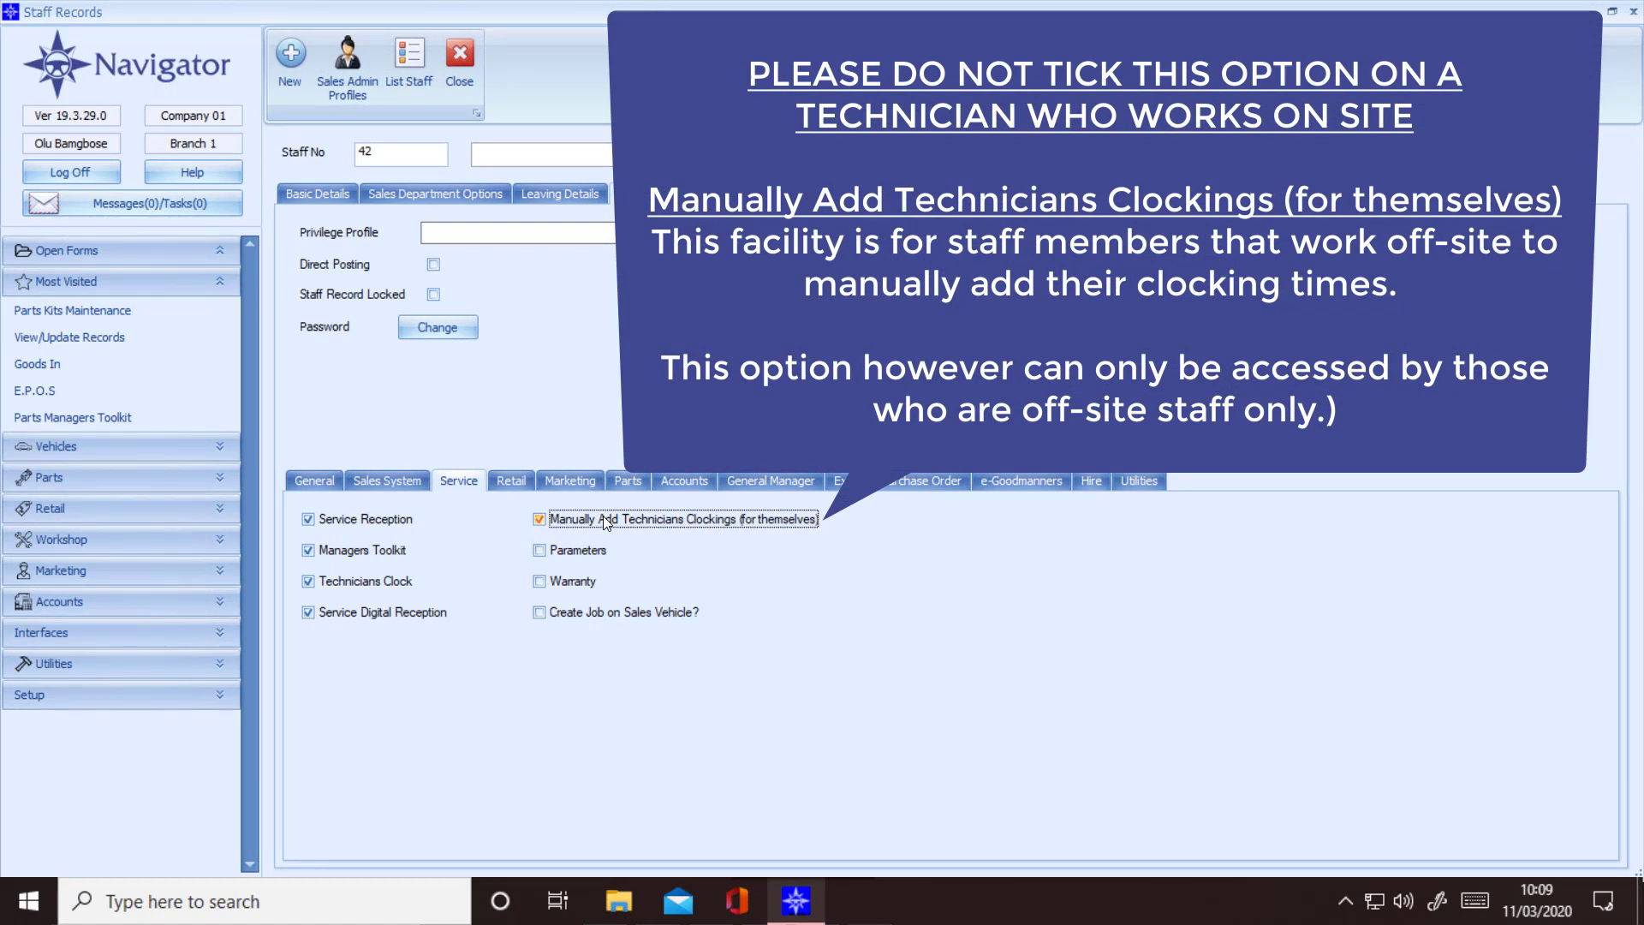
{"action": "left_click", "coordinate": [539, 520]}
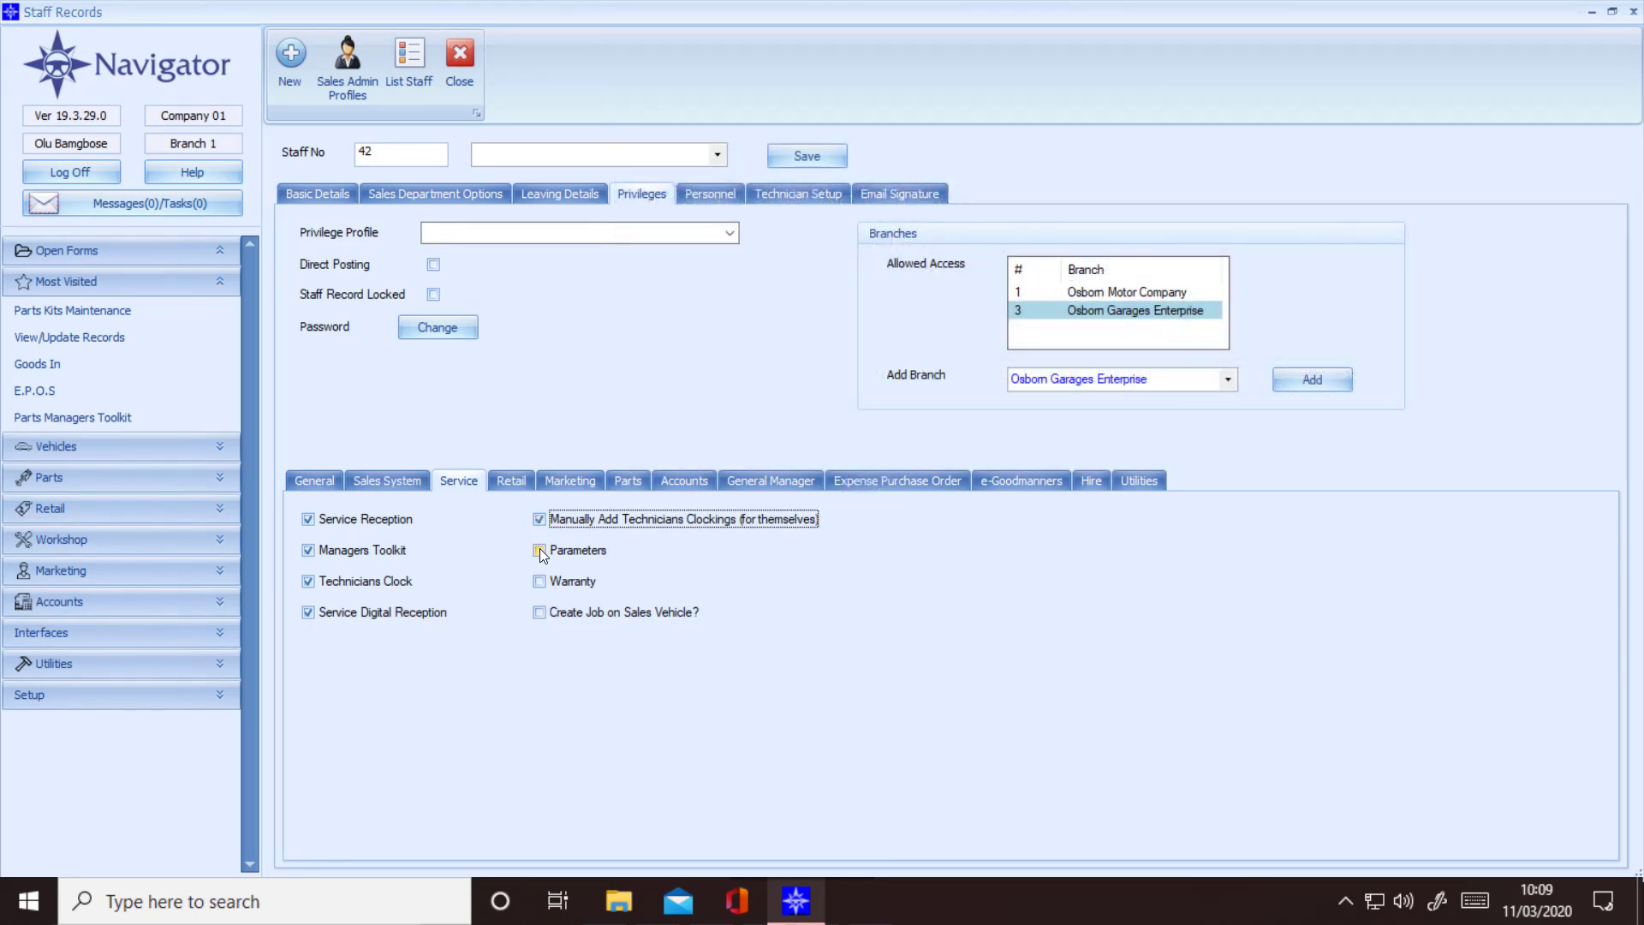
{"action": "left_click", "coordinate": [539, 551]}
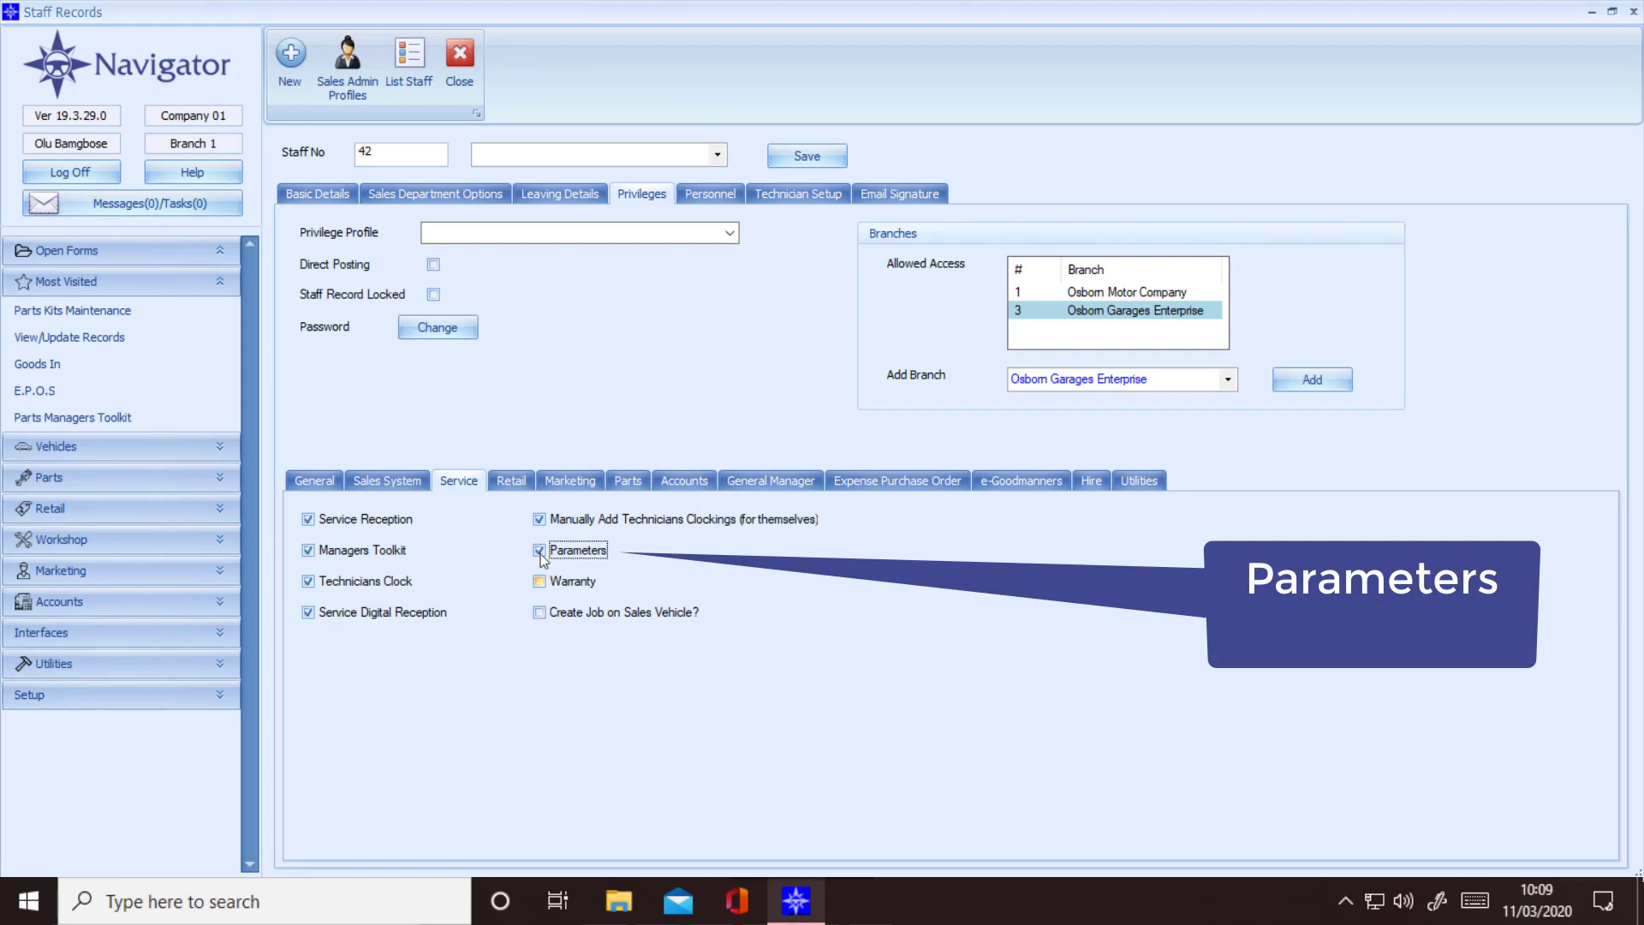
{"action": "left_click", "coordinate": [542, 583]}
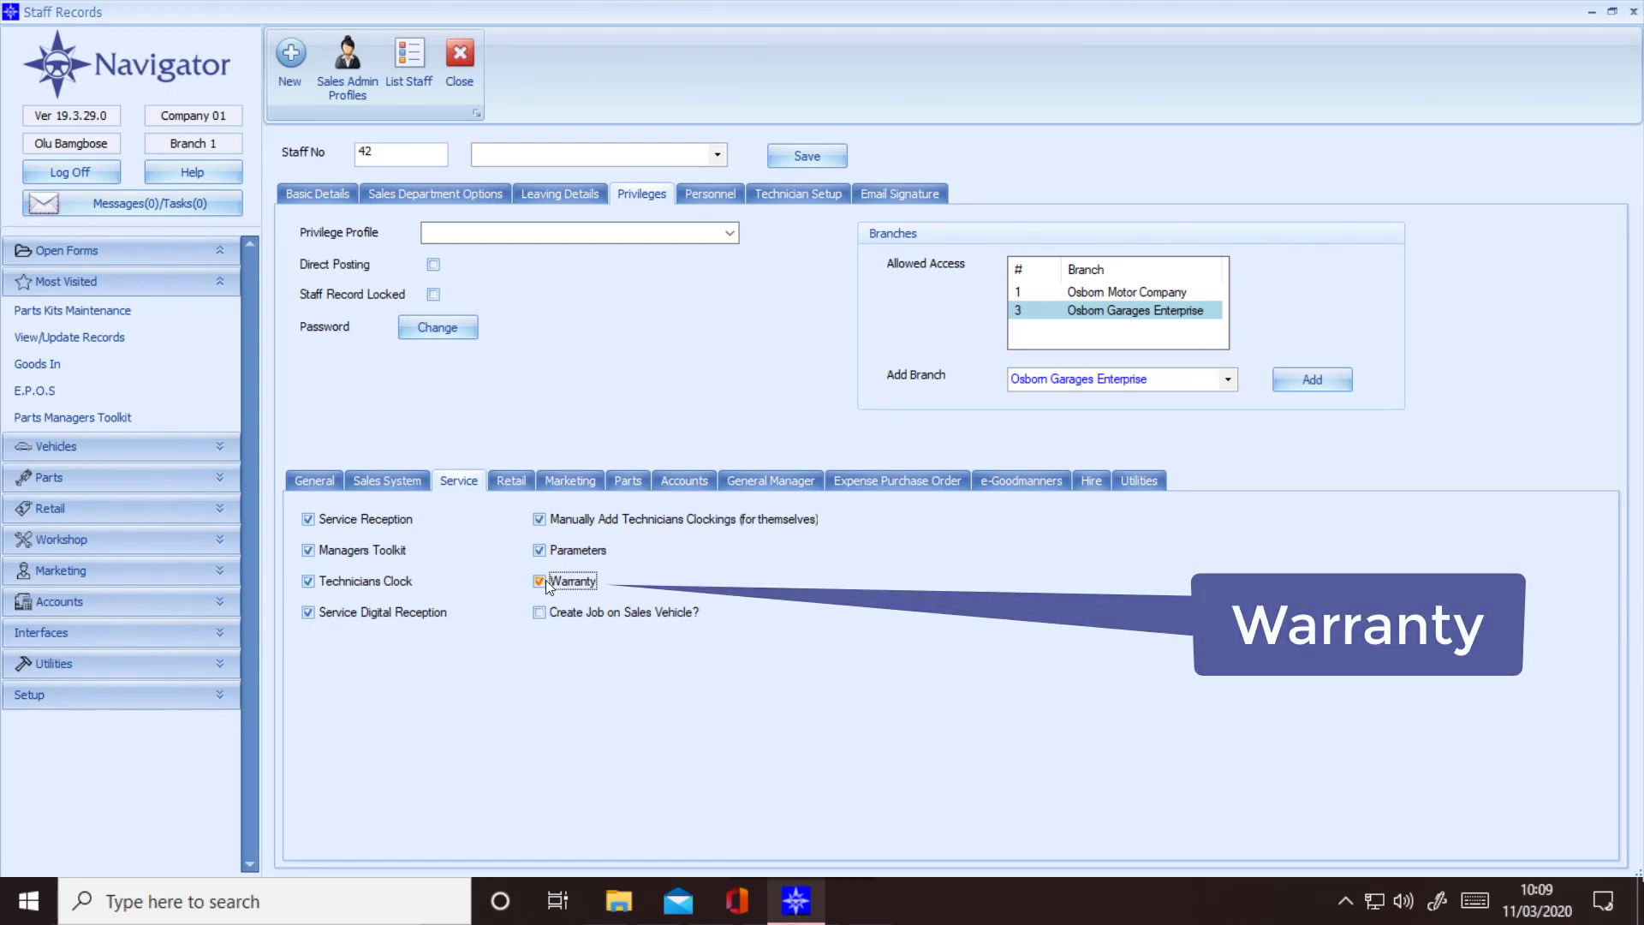
{"action": "left_click", "coordinate": [547, 581]}
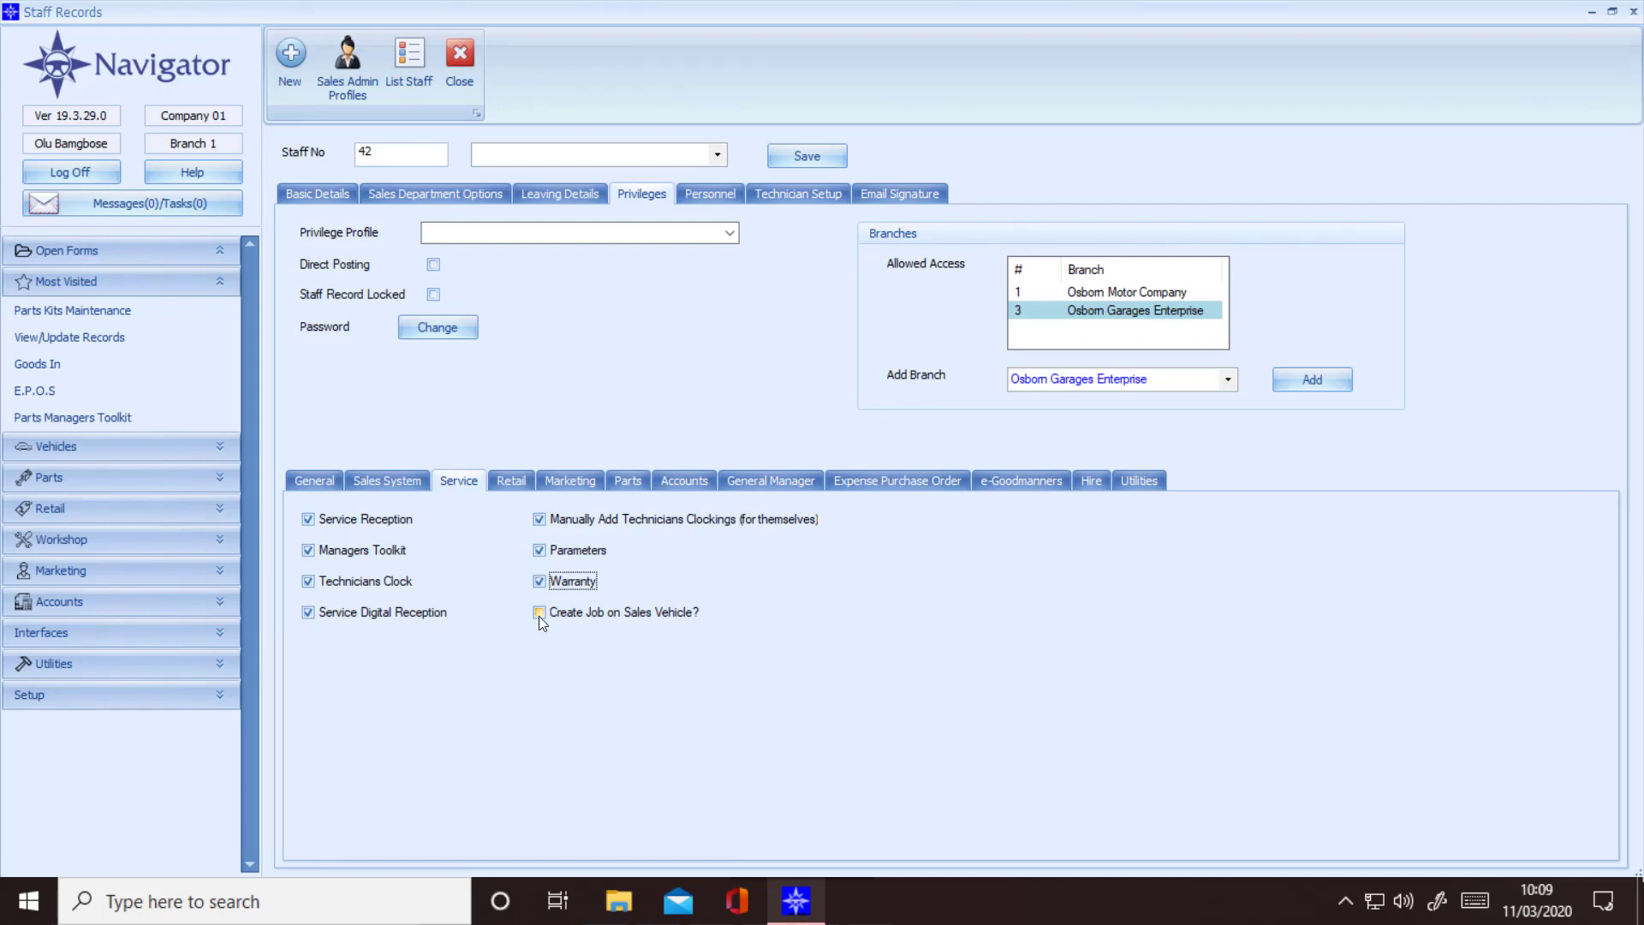
{"action": "left_click", "coordinate": [538, 613]}
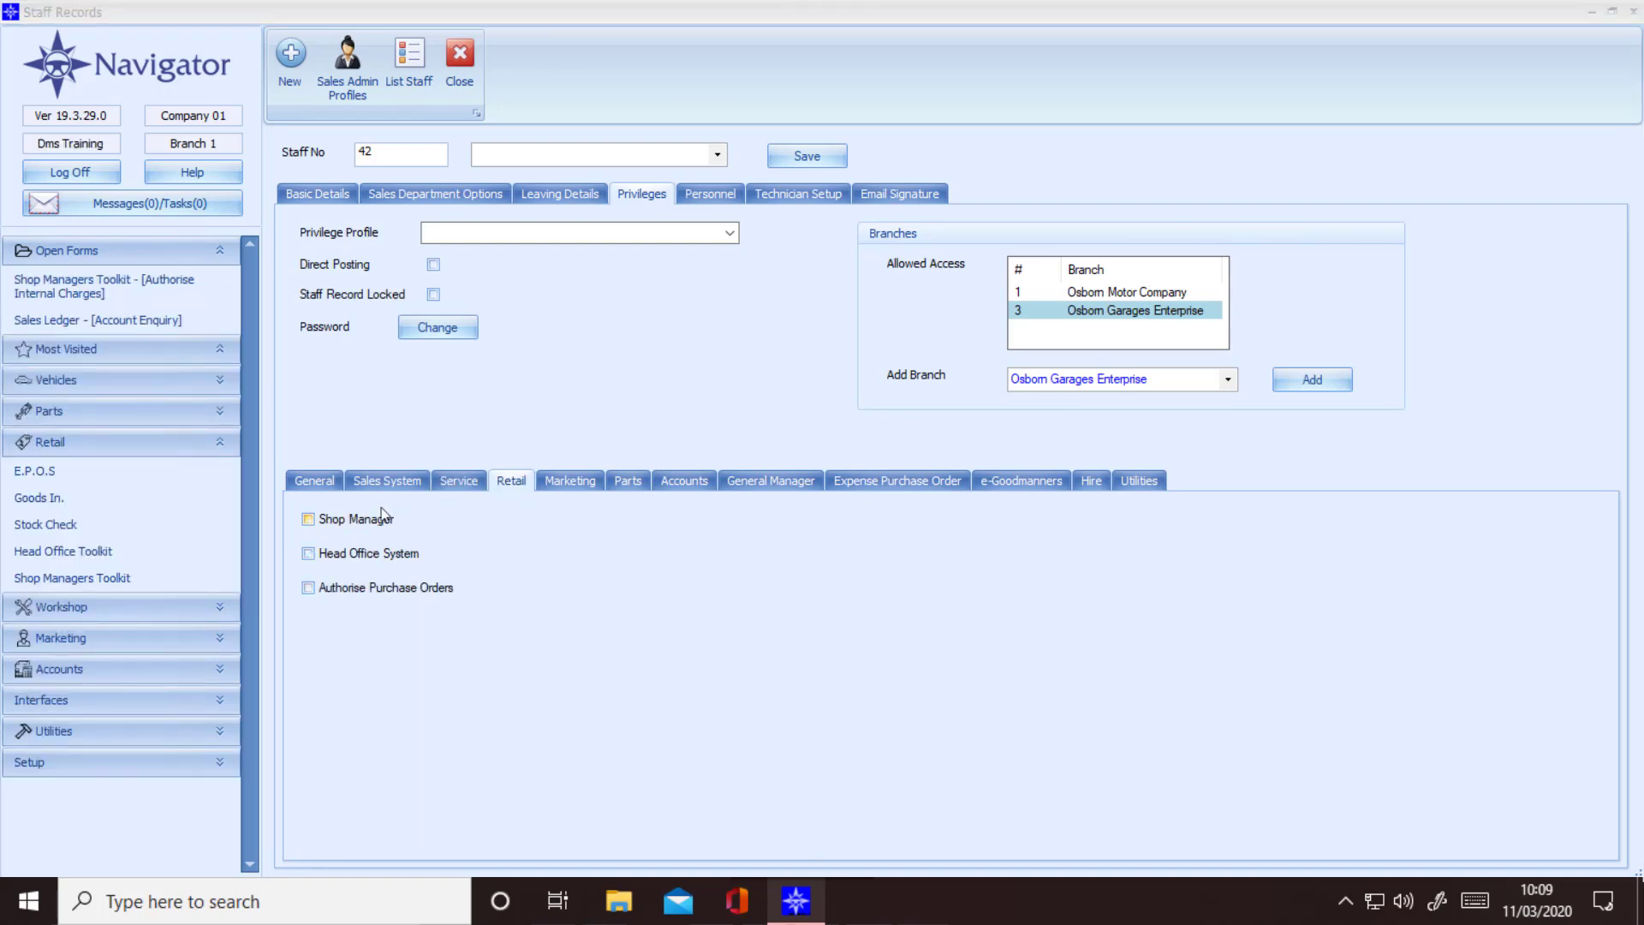
Step: Tick the Retail privileges Shop Manager, Head Office System and Authorise Purchase Orders for staff 42
{"action": "left_click", "coordinate": [308, 519]}
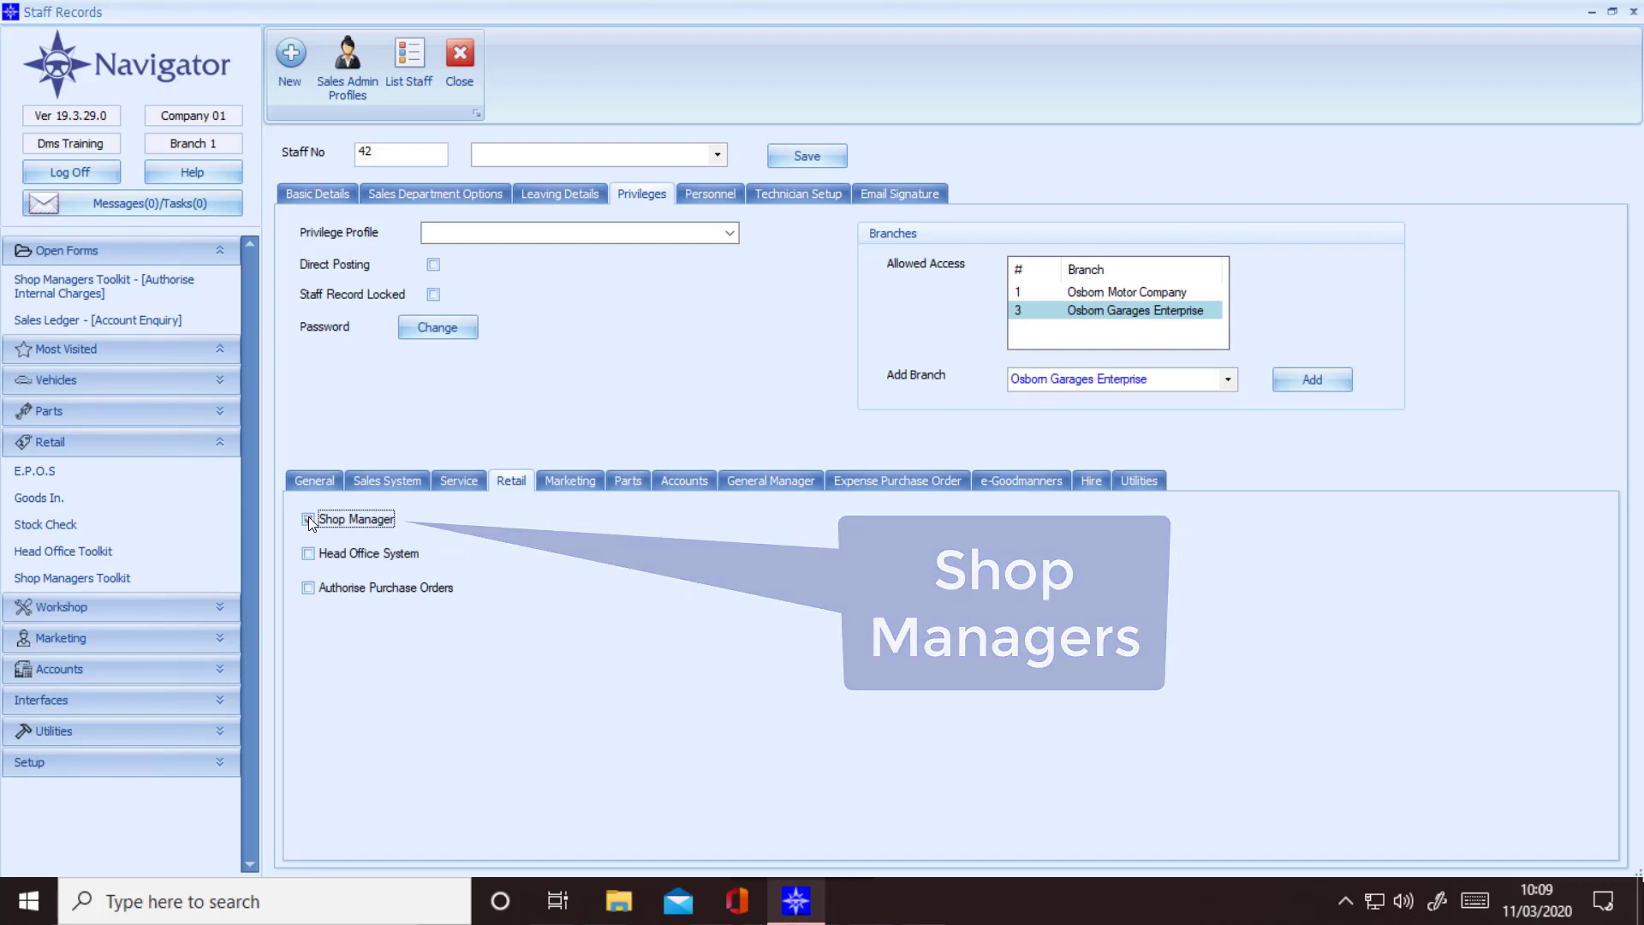
{"action": "left_click", "coordinate": [309, 555]}
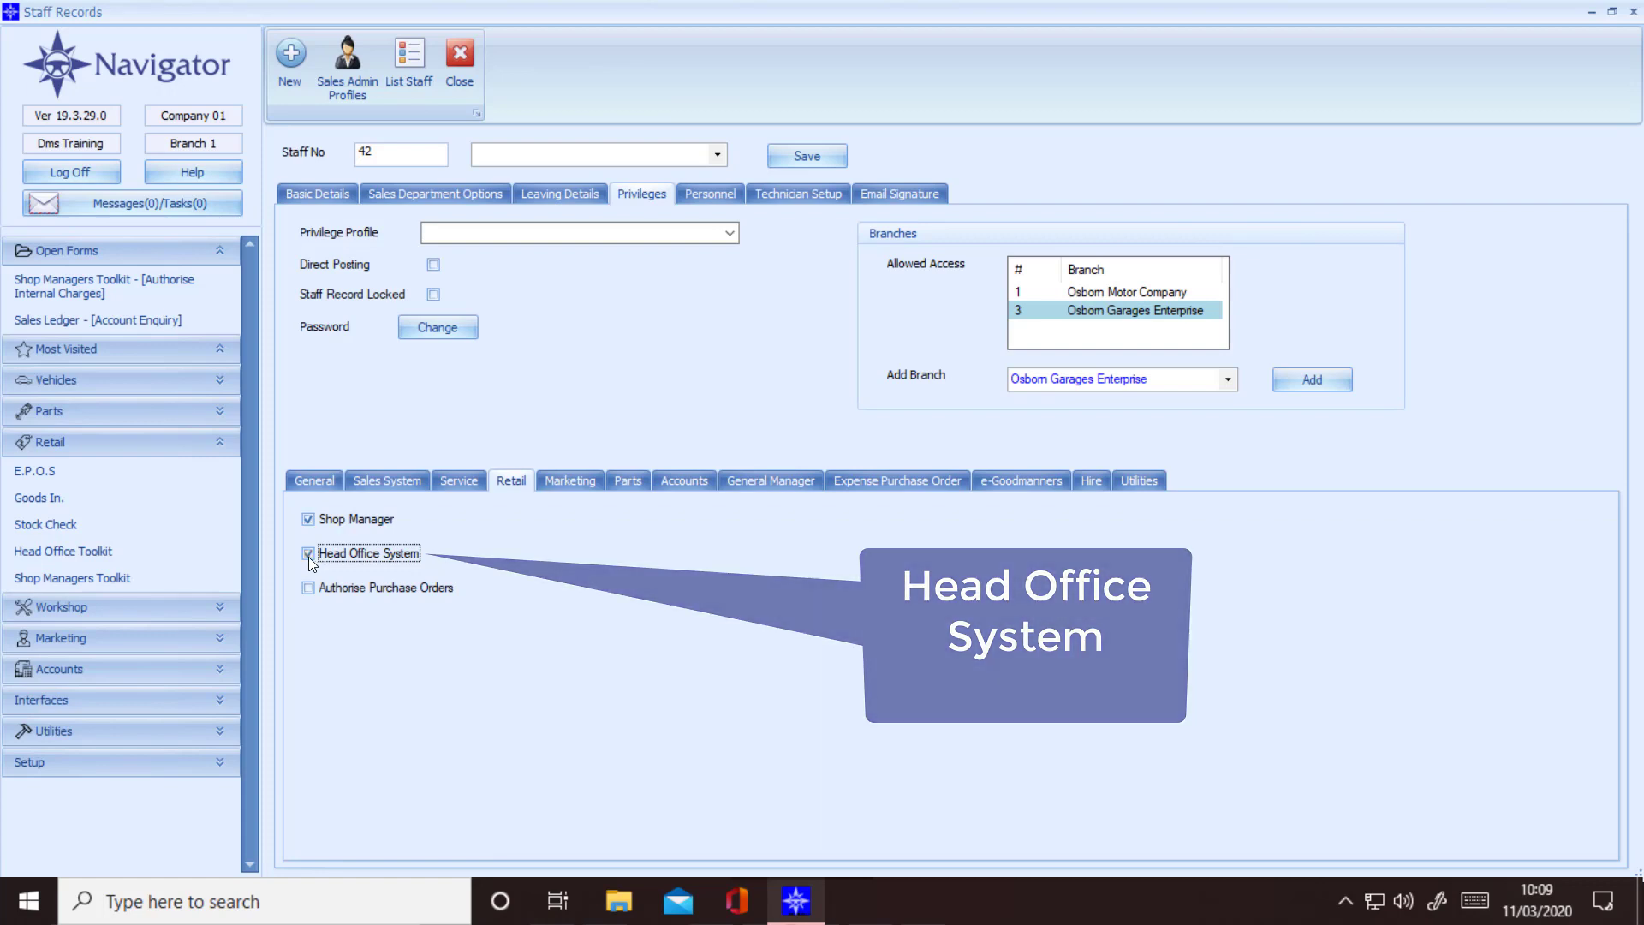
{"action": "left_click", "coordinate": [308, 587]}
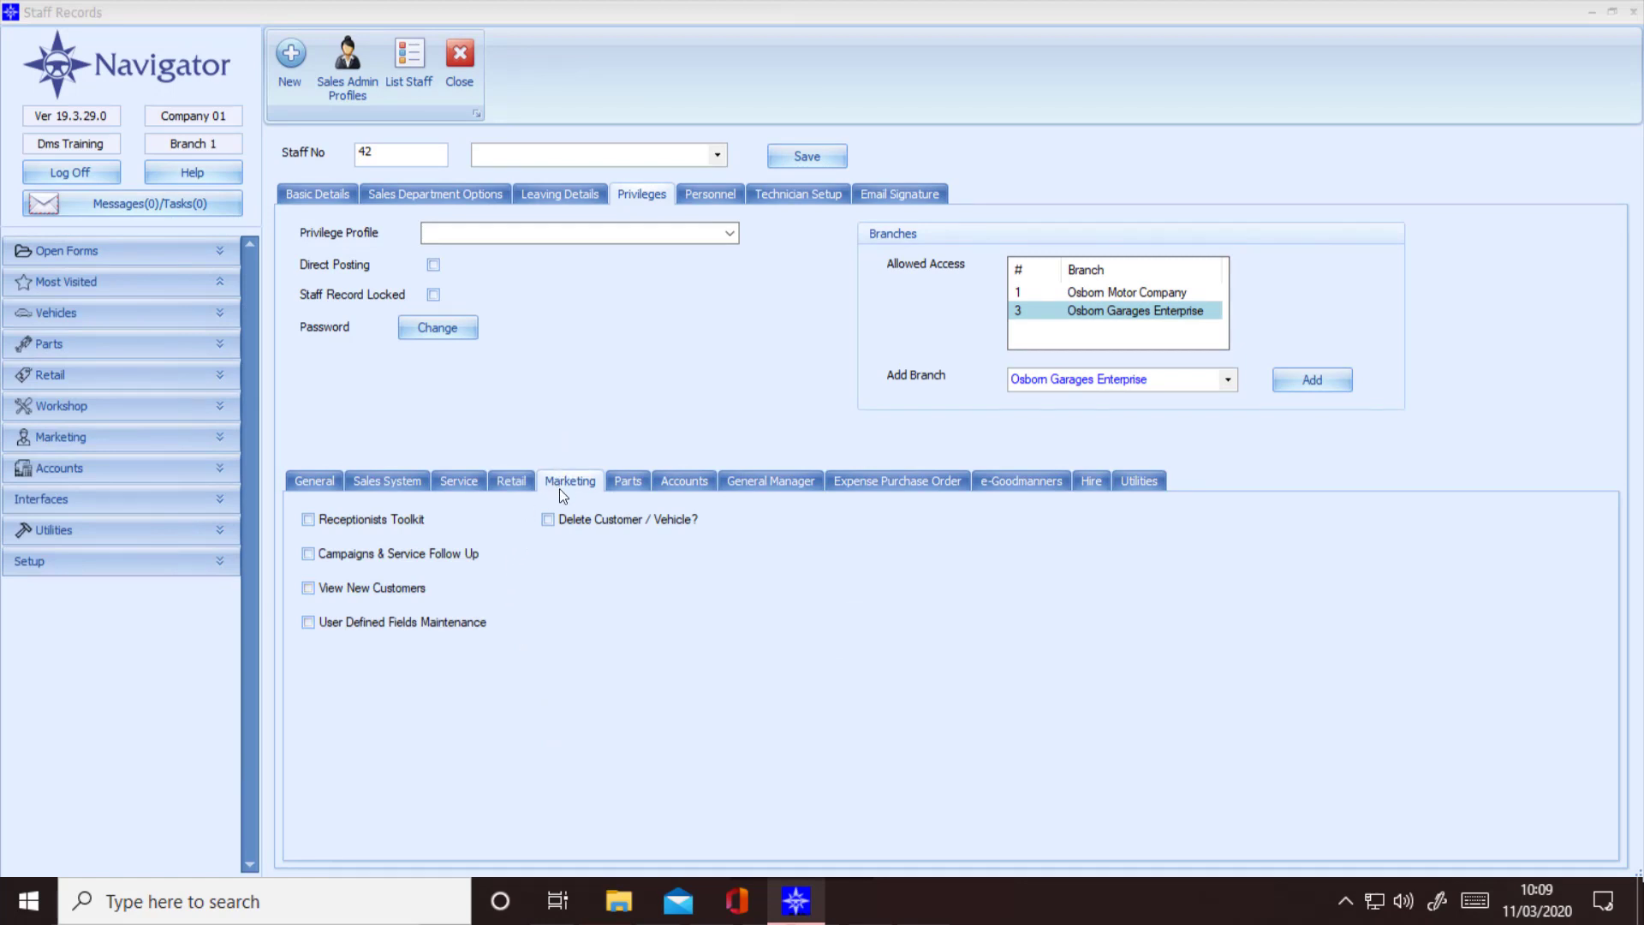
Step: Tick Receptionists Toolkit, Campaigns & Service Follow Up, View New Customers, User Defined Fields Maintenance and Delete Customer / Vehicle
{"action": "left_click", "coordinate": [309, 519]}
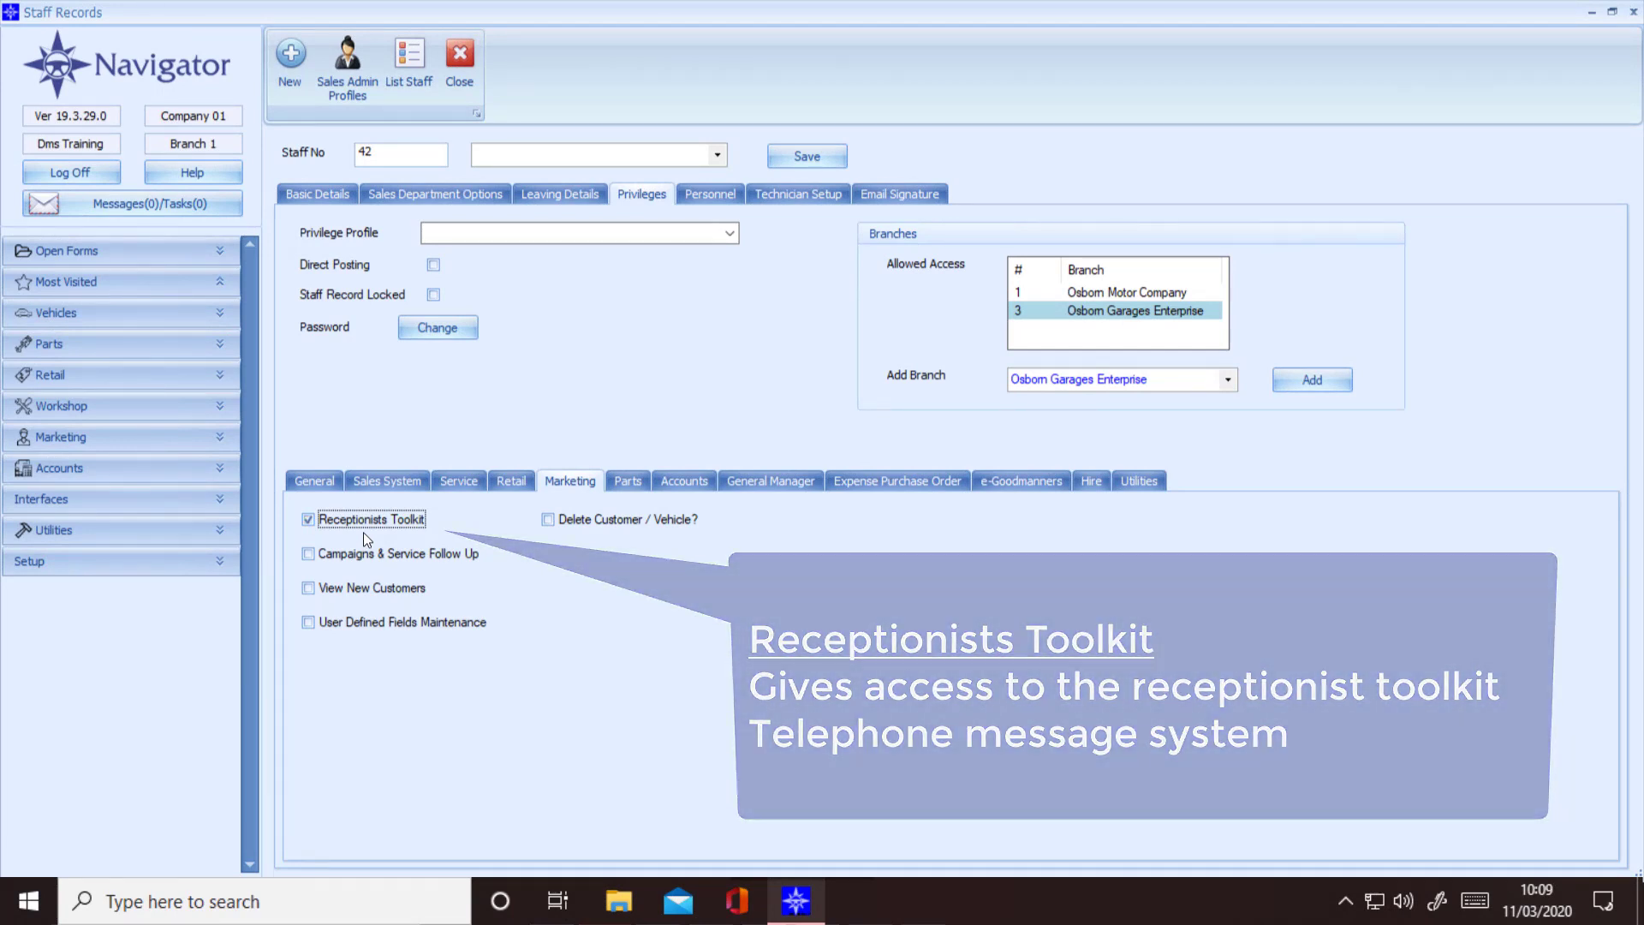
{"action": "left_click", "coordinate": [306, 553]}
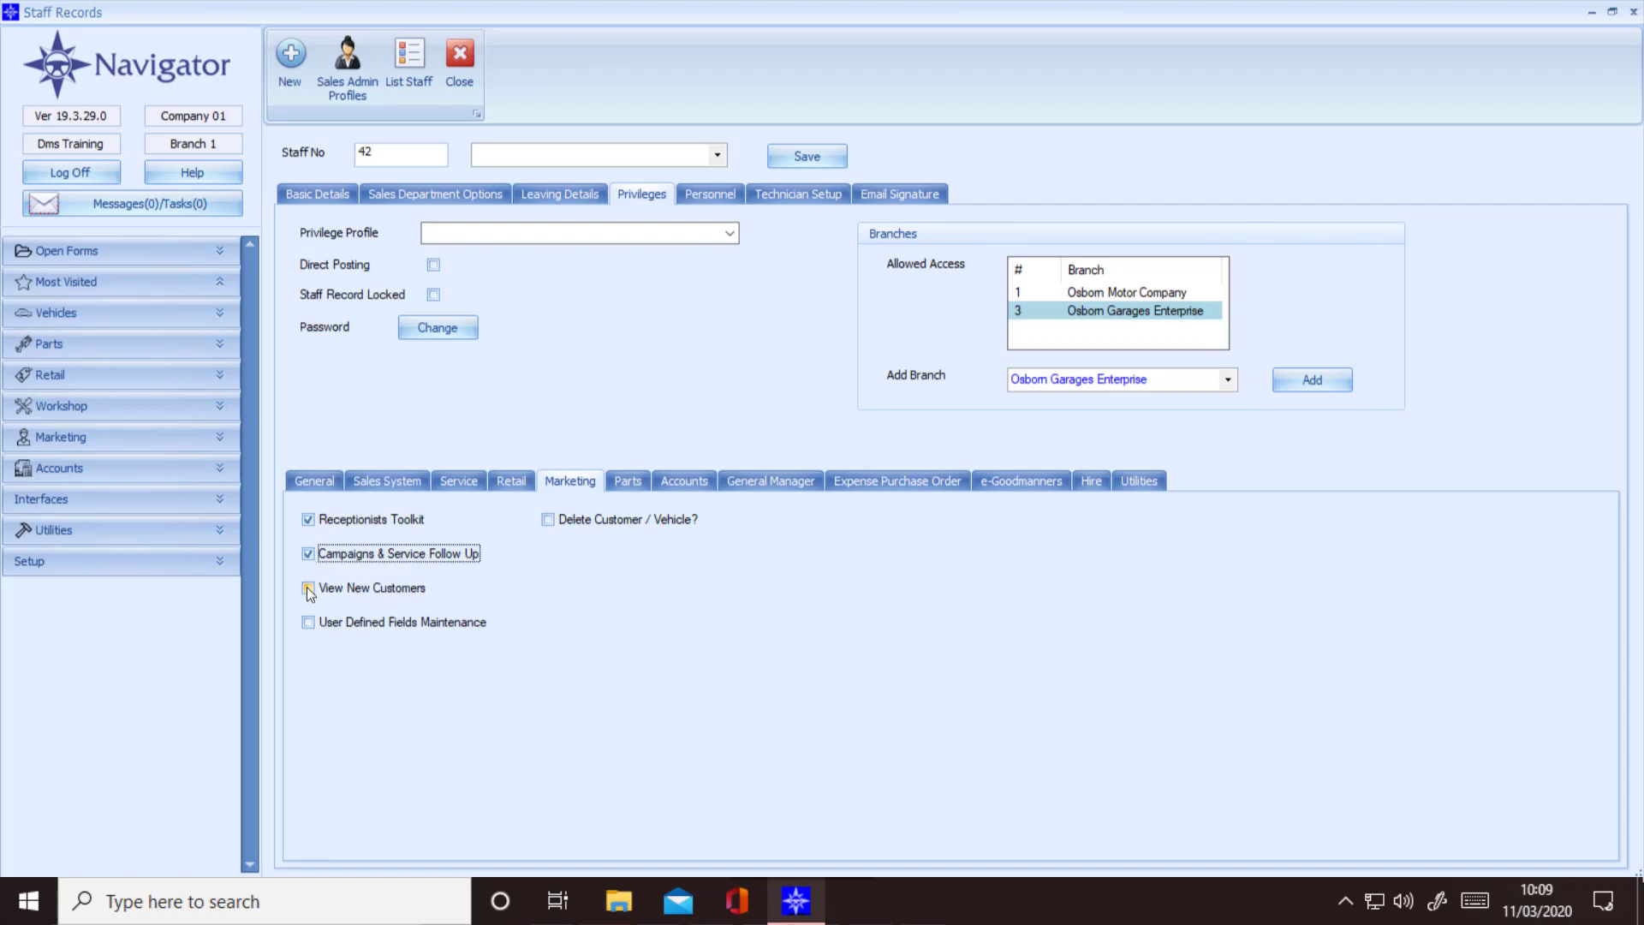
{"action": "left_click", "coordinate": [308, 587]}
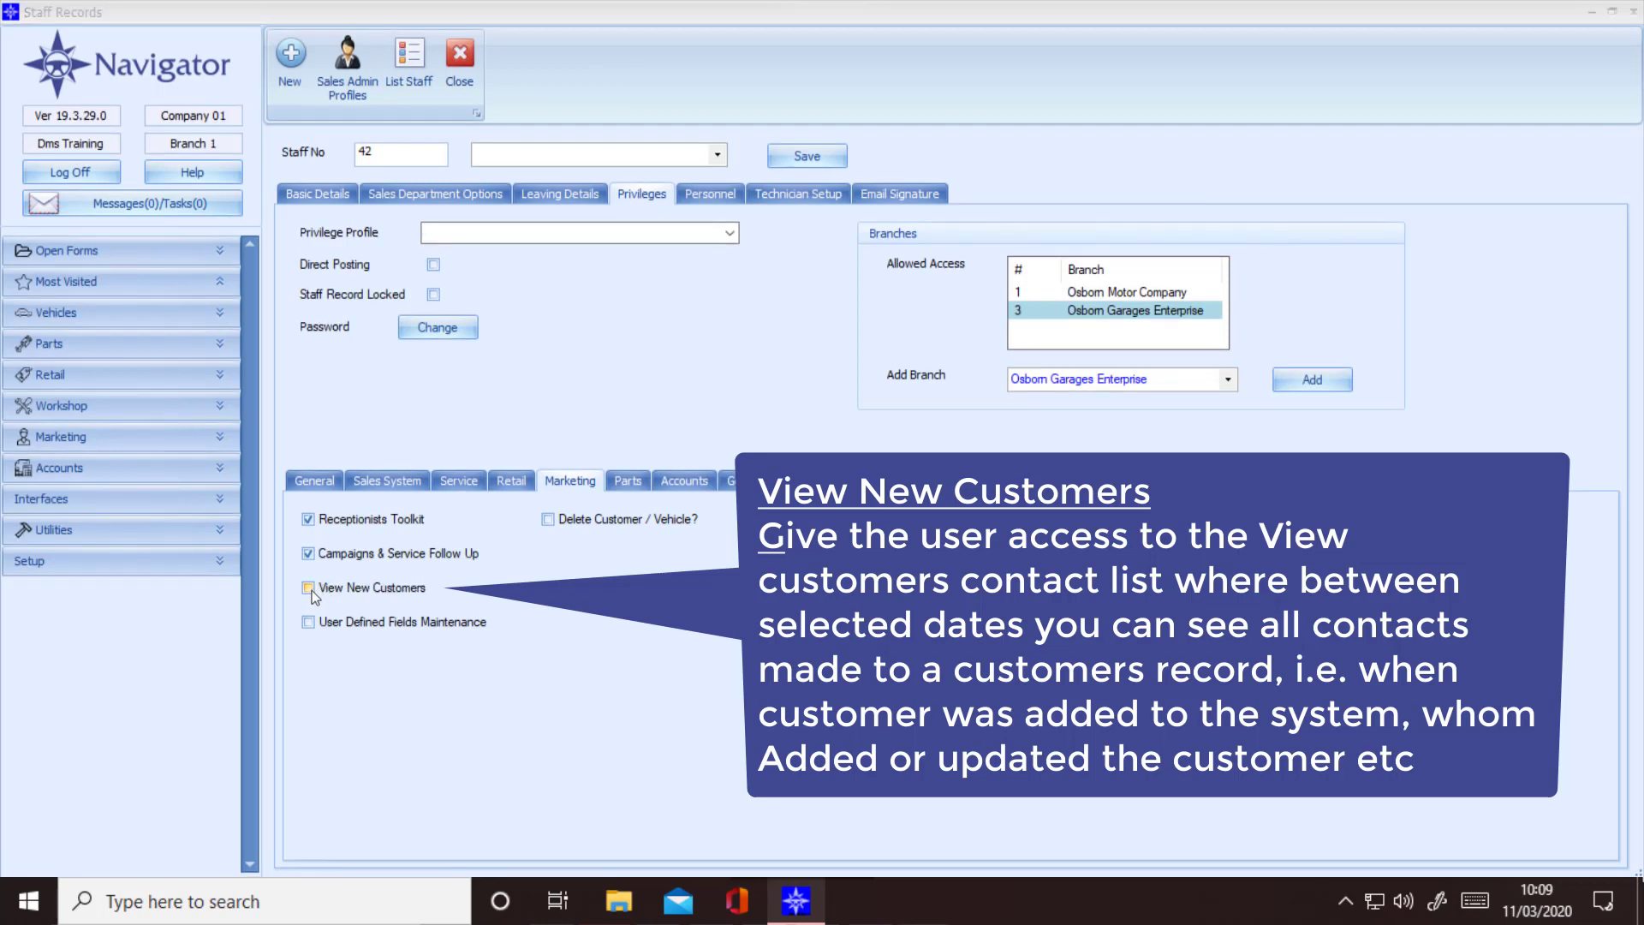
{"action": "left_click", "coordinate": [311, 589]}
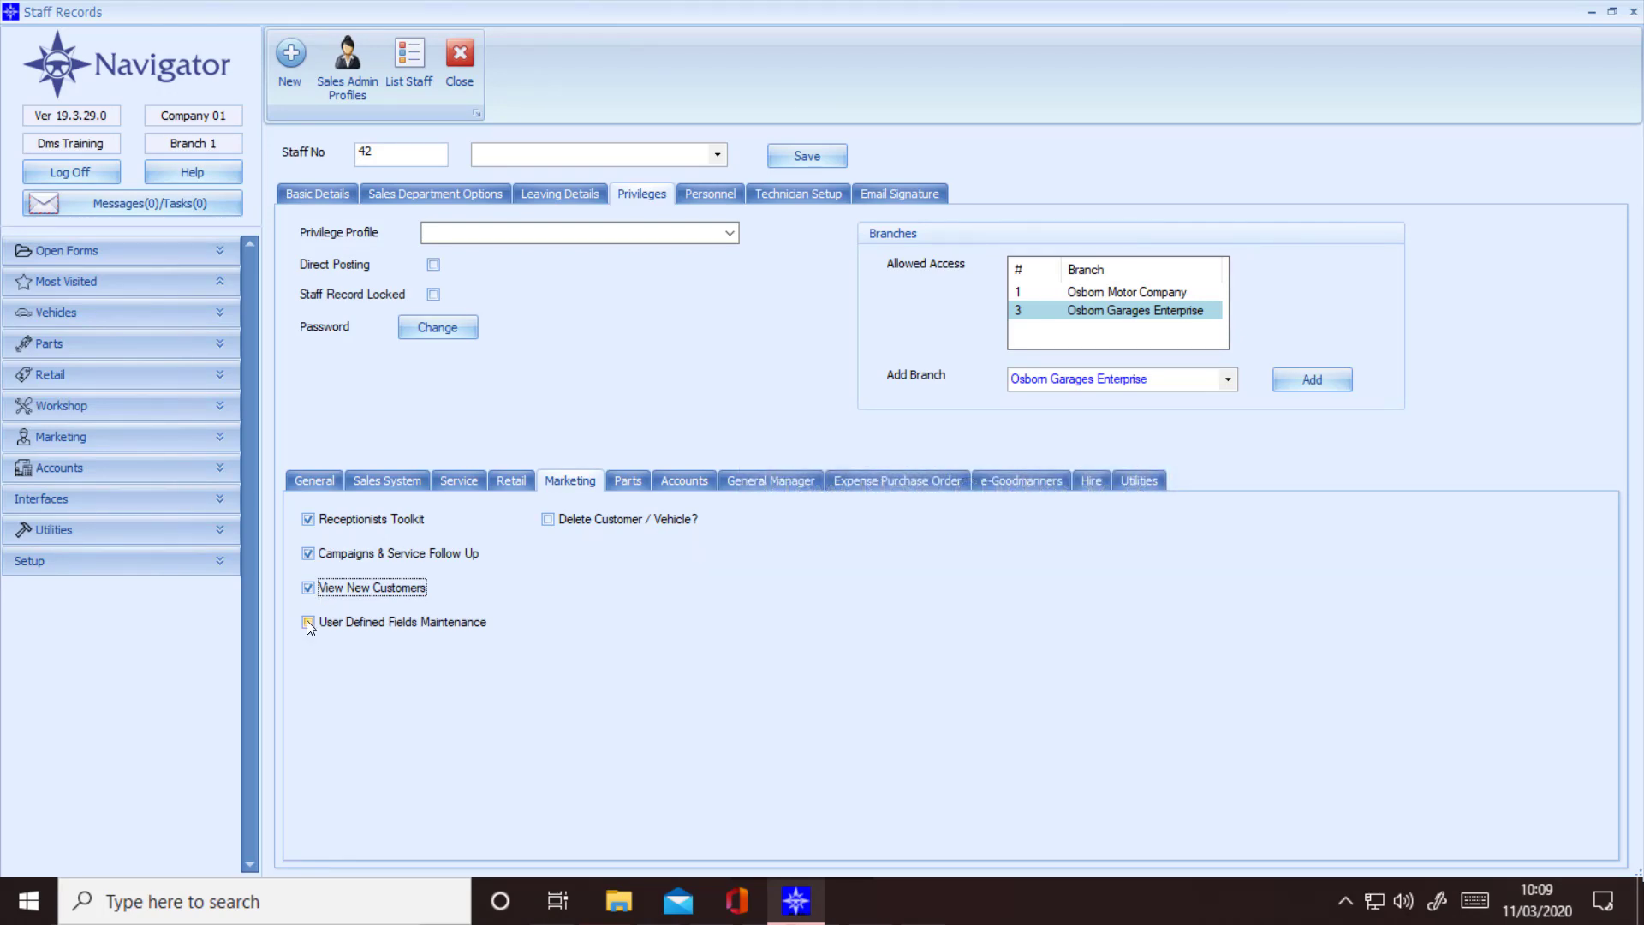
{"action": "left_click", "coordinate": [308, 624]}
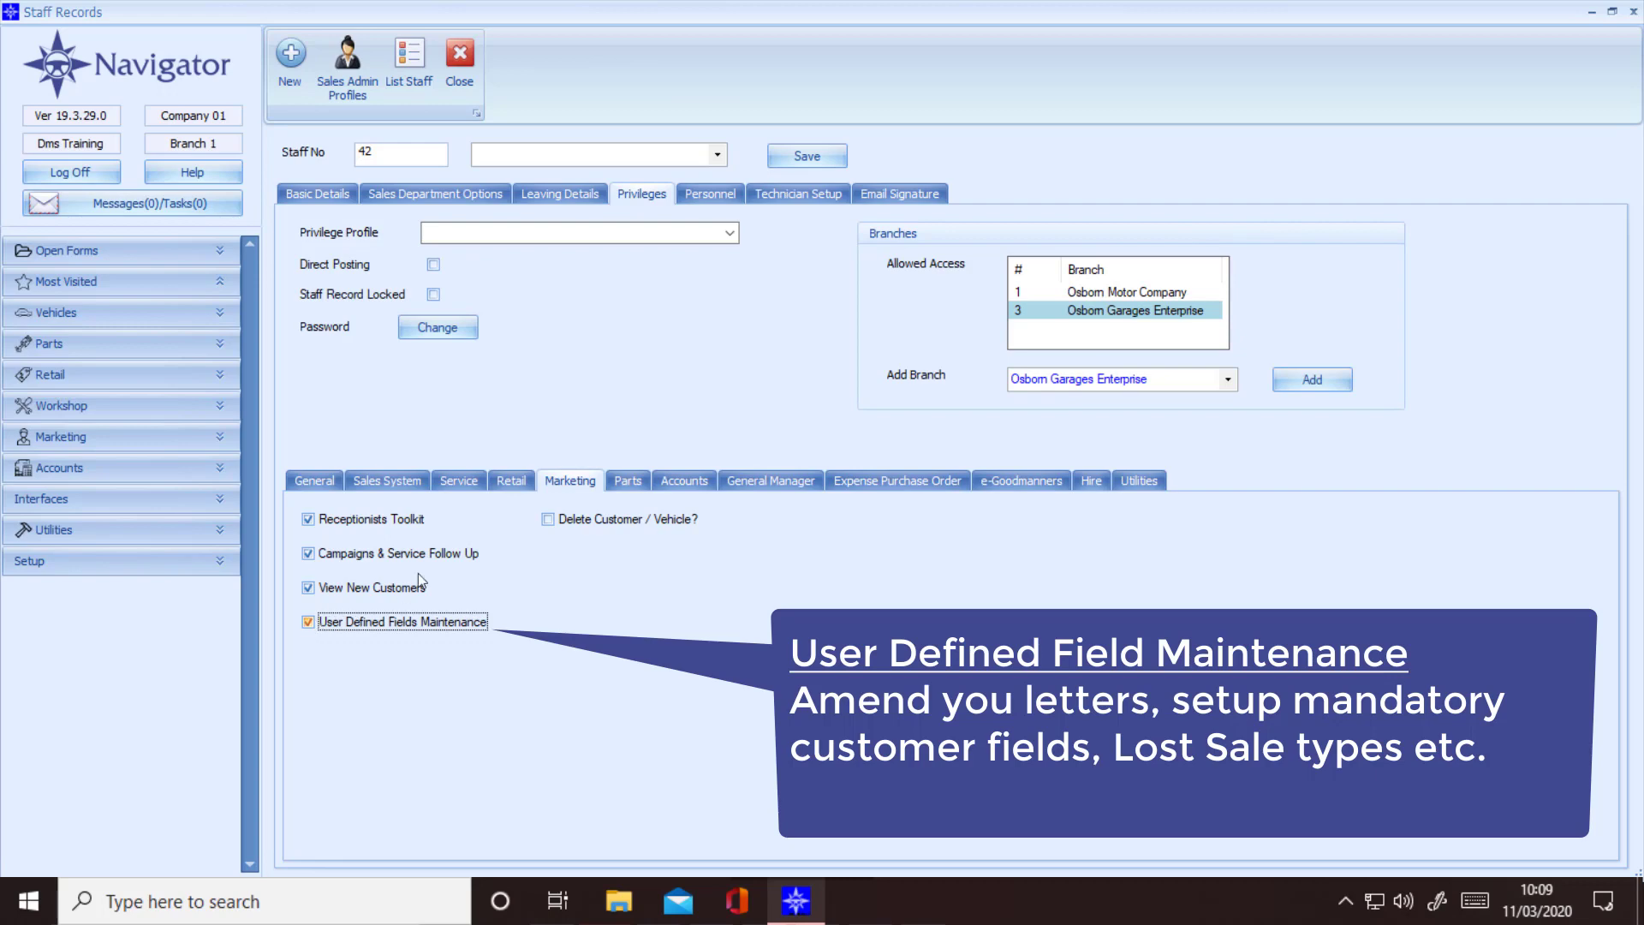
{"action": "left_click", "coordinate": [551, 519]}
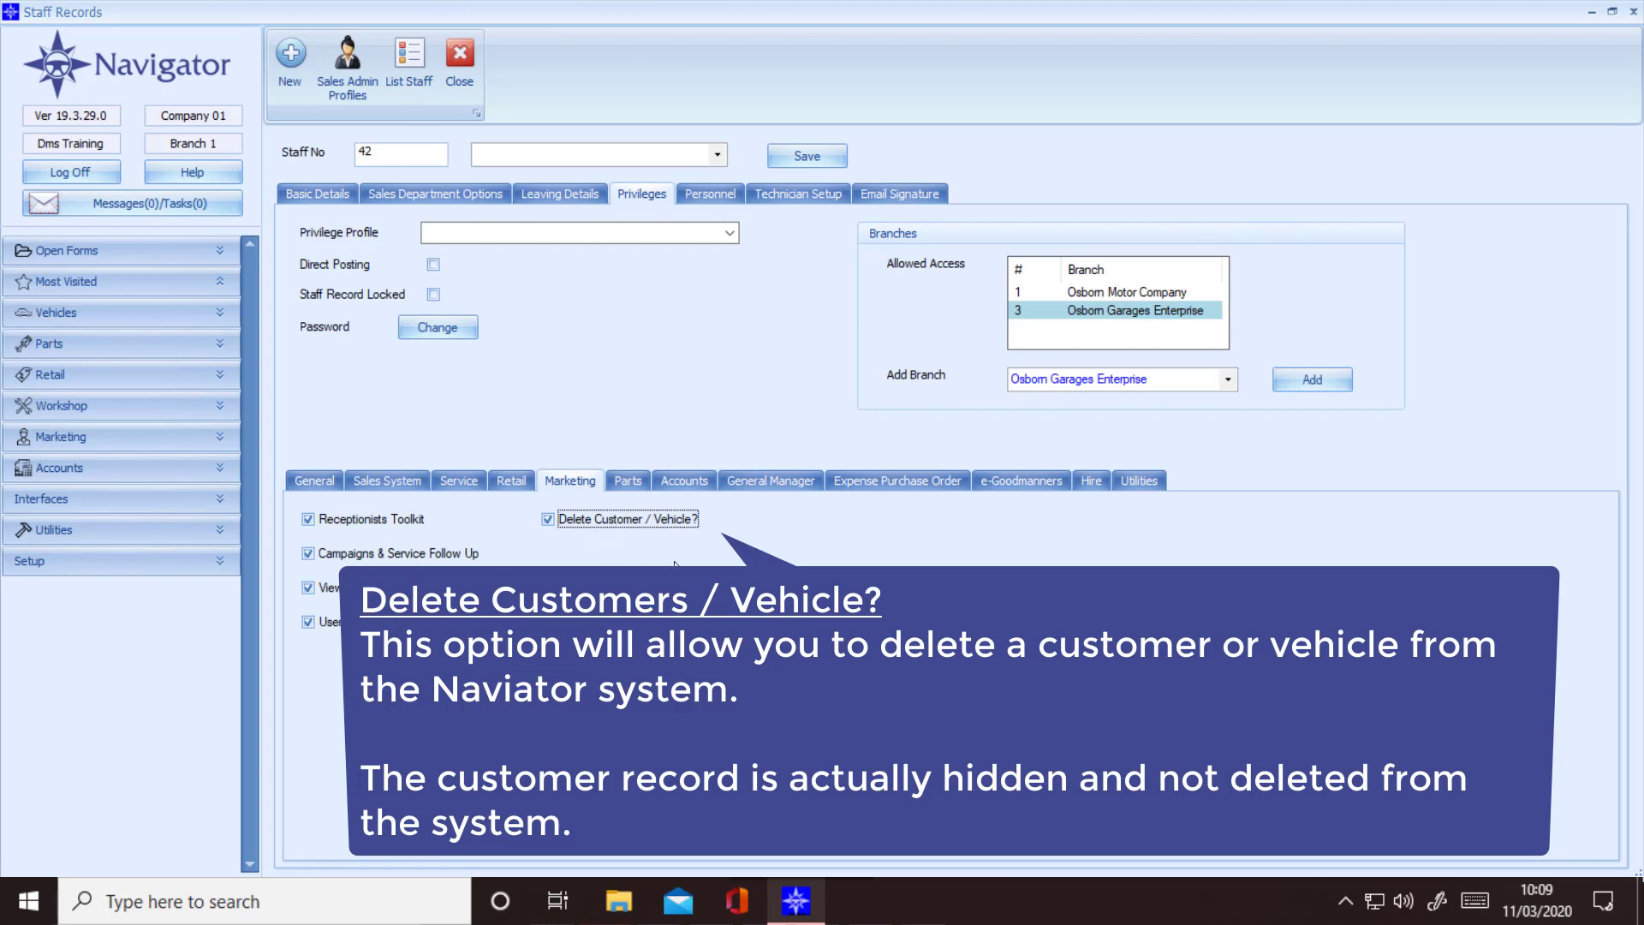
{"action": "left_click", "coordinate": [626, 481]}
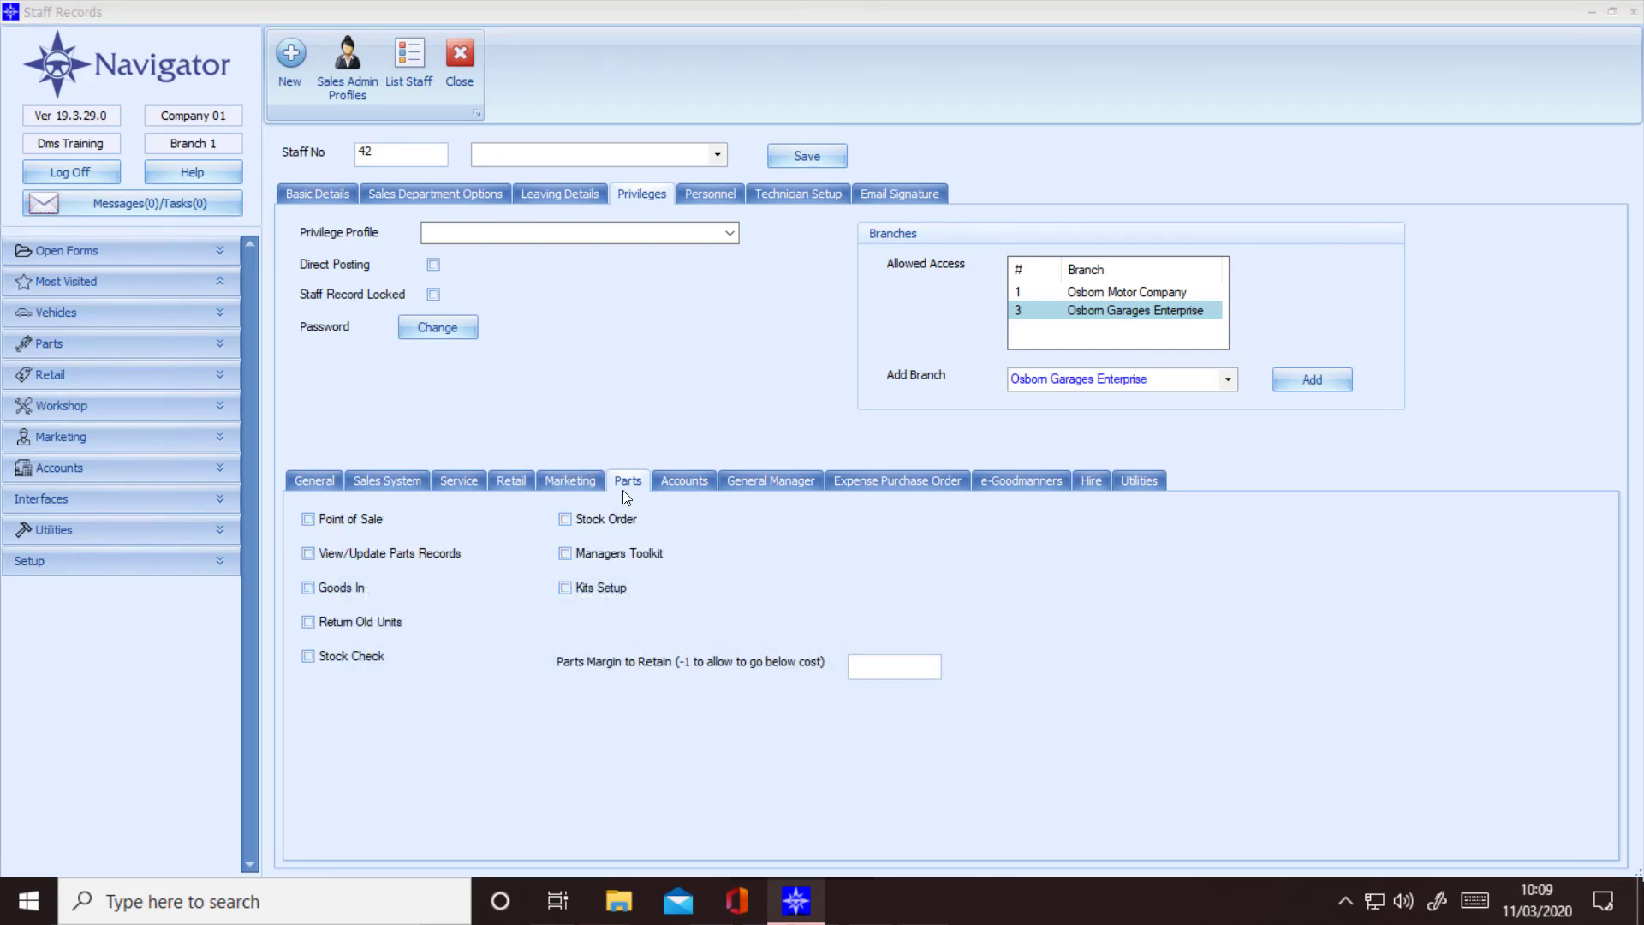
Step: Tick Point of Sale, View/Update Parts Records, Goods In and Return Old Units on the Parts subtab
{"action": "left_click", "coordinate": [306, 520]}
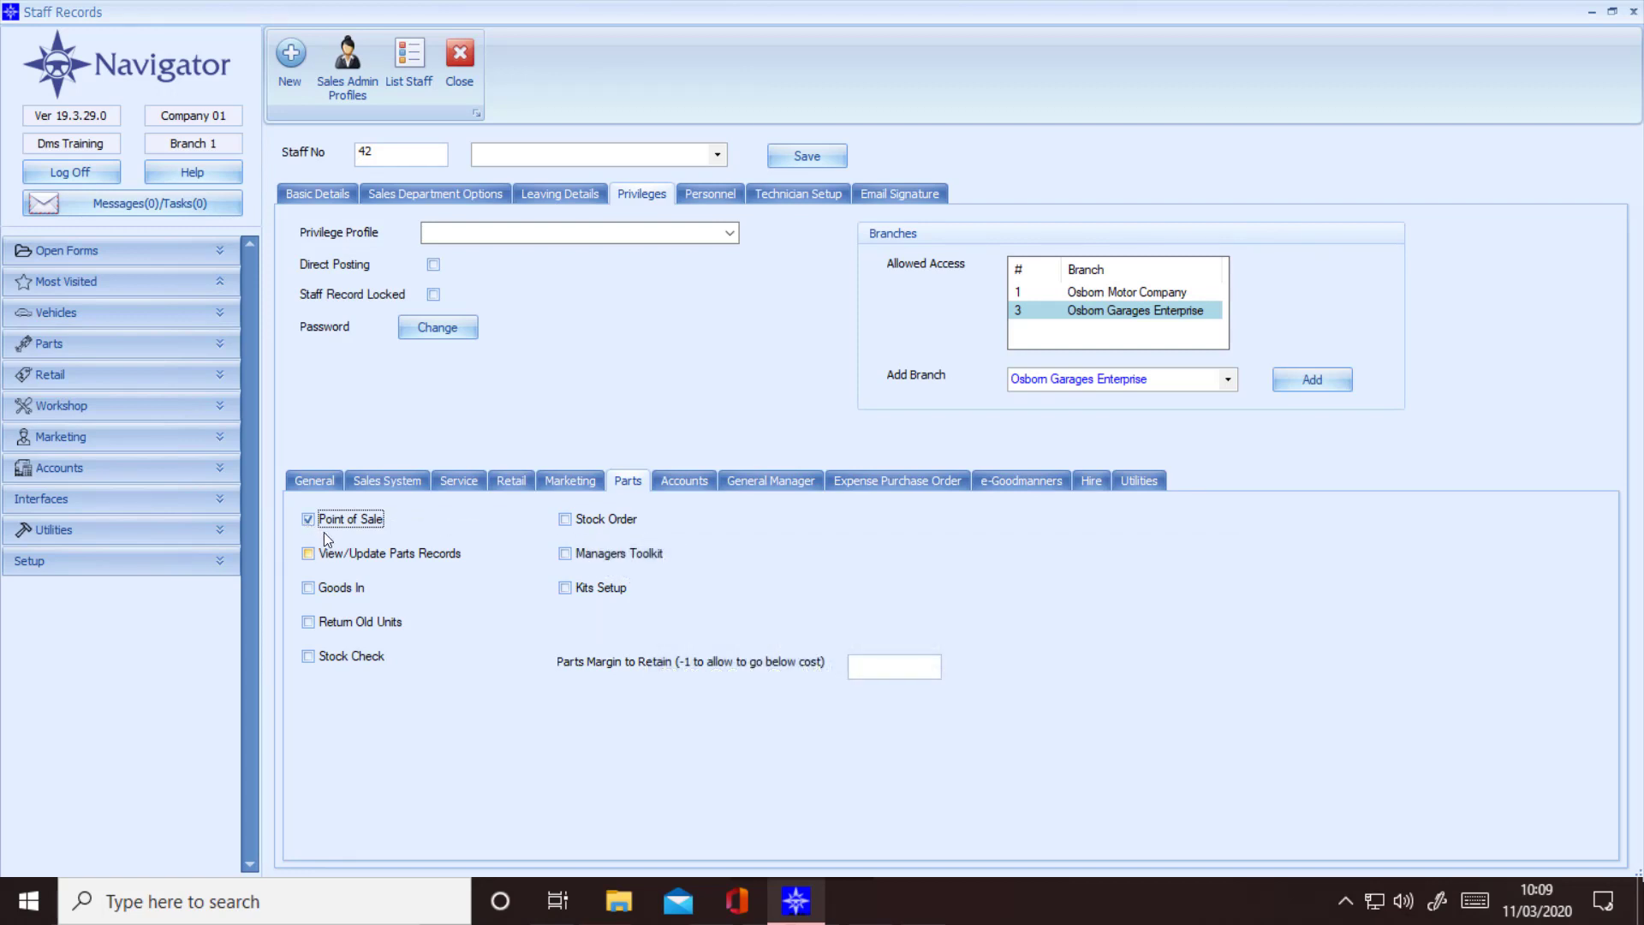
{"action": "left_click", "coordinate": [308, 554]}
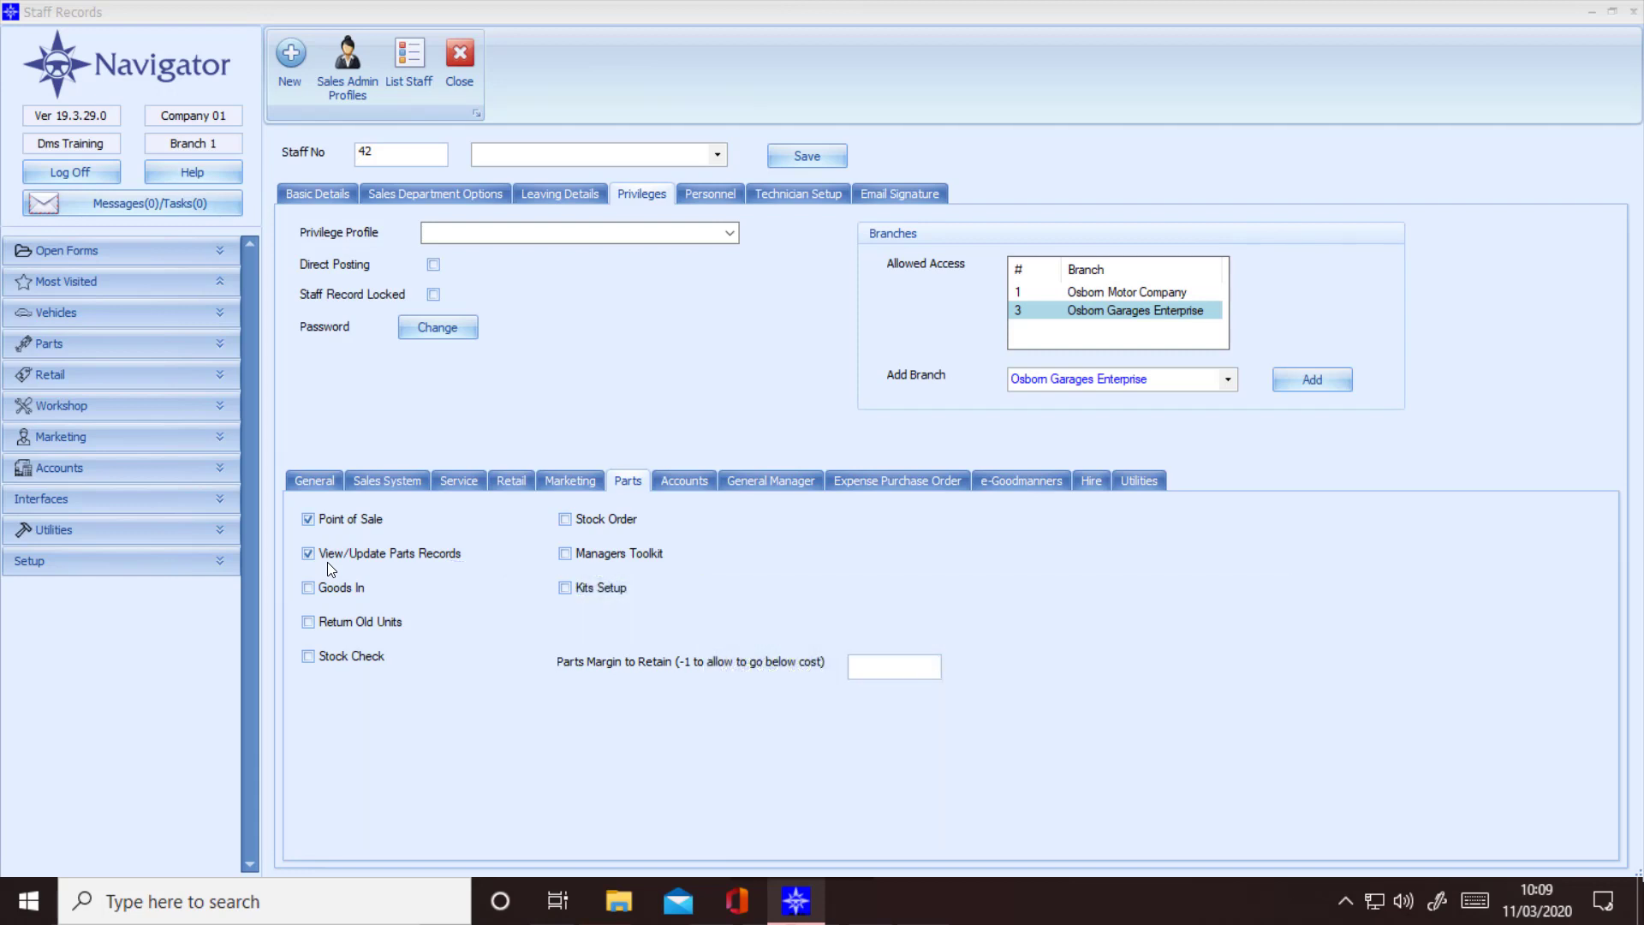
{"action": "left_click", "coordinate": [308, 589]}
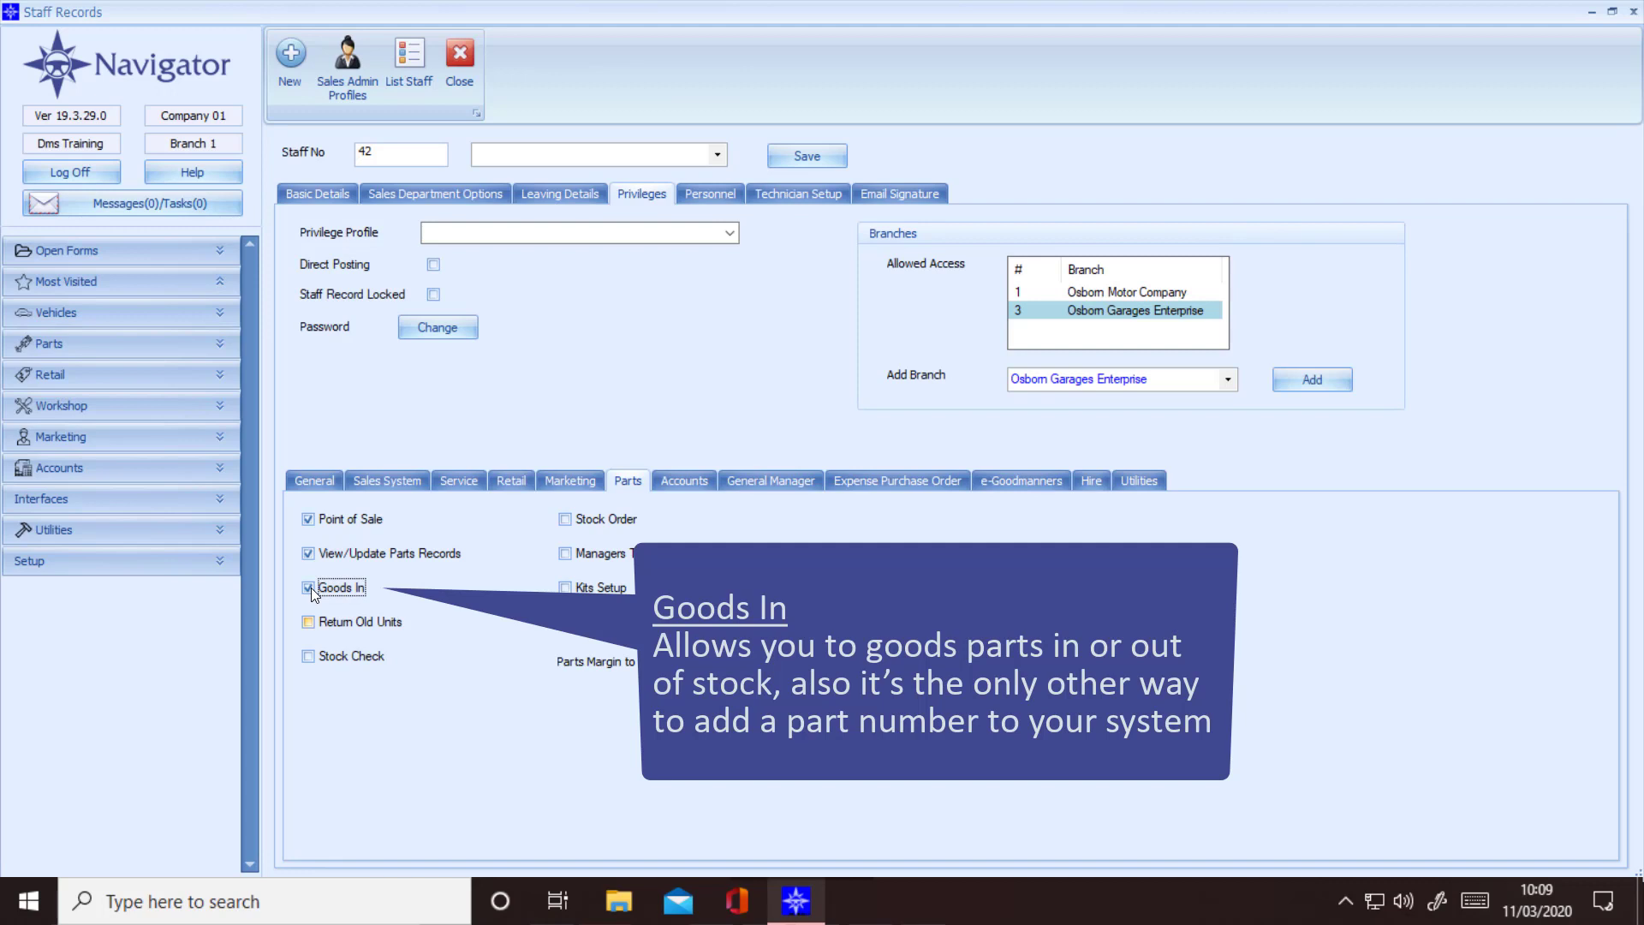
{"action": "left_click", "coordinate": [308, 622]}
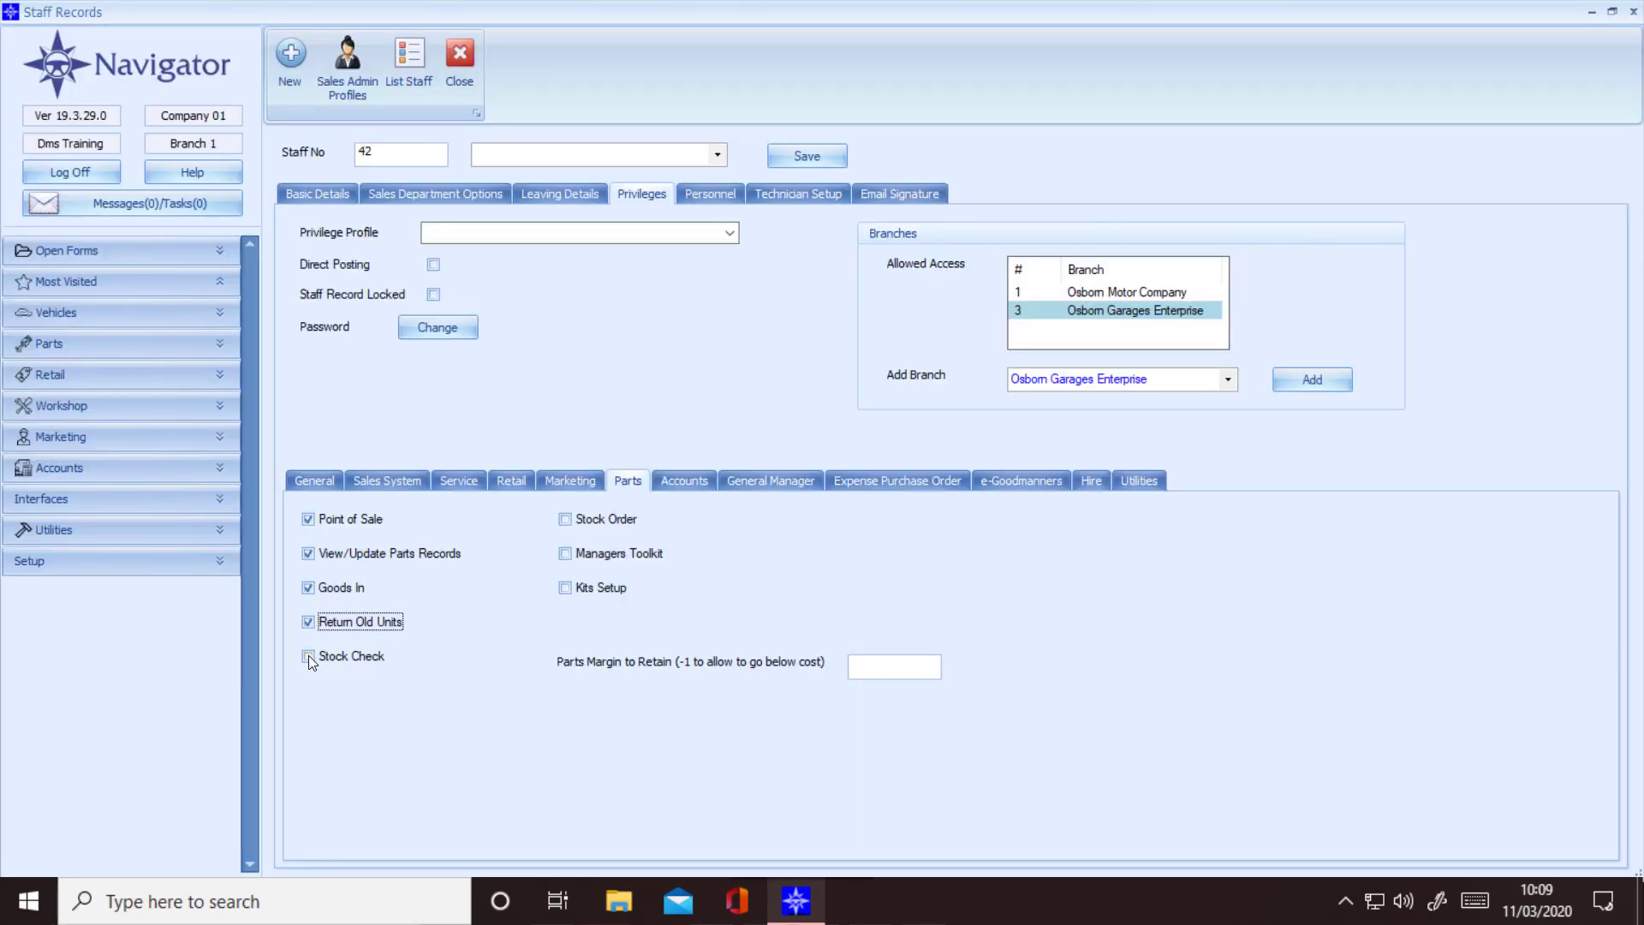
Step: Tick Stock Check, Stock Order, Managers Toolkit and Kits Setup, and select the Parts Margin field
{"action": "left_click", "coordinate": [308, 656]}
{"action": "left_click", "coordinate": [569, 522]}
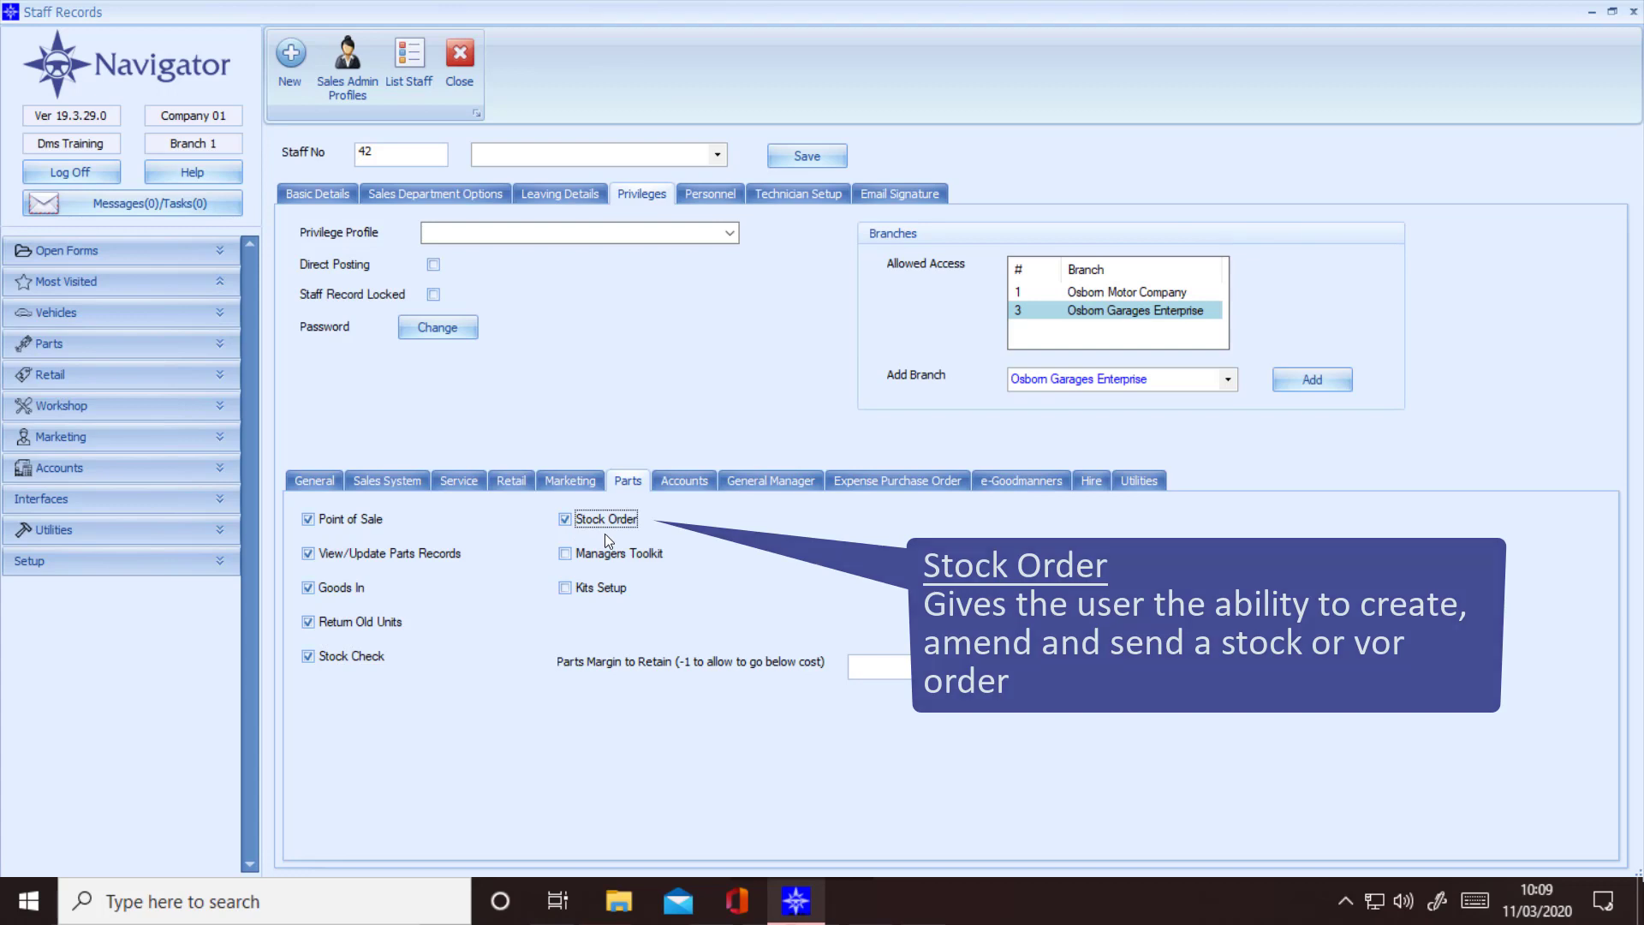
{"action": "left_click", "coordinate": [566, 553]}
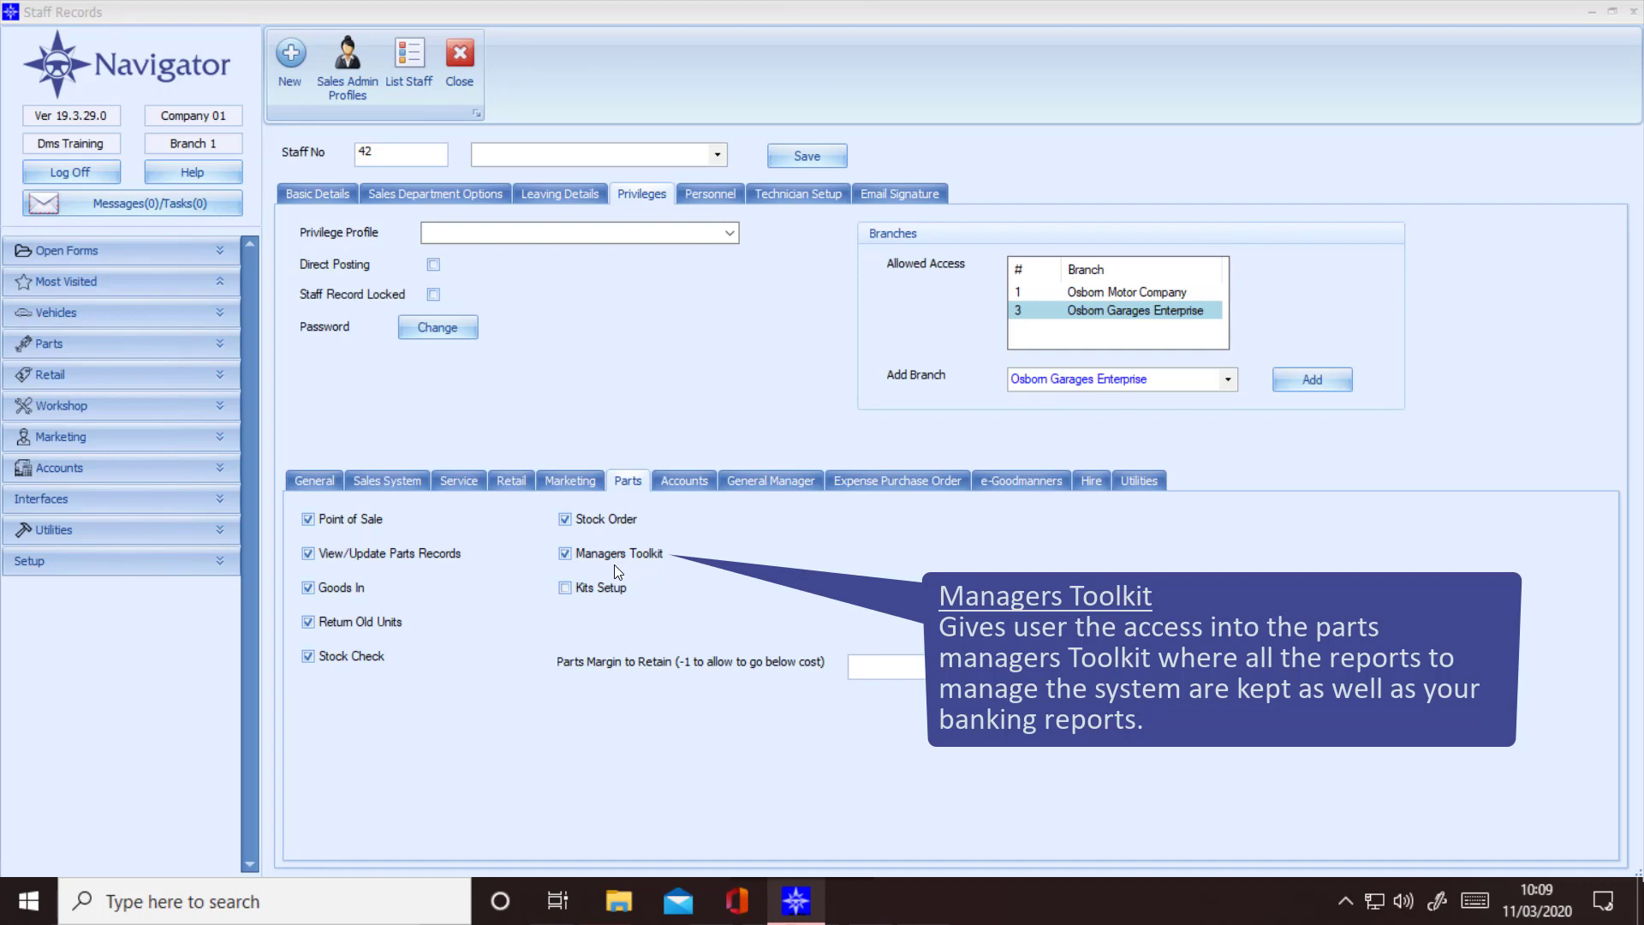
{"action": "left_click", "coordinate": [565, 588]}
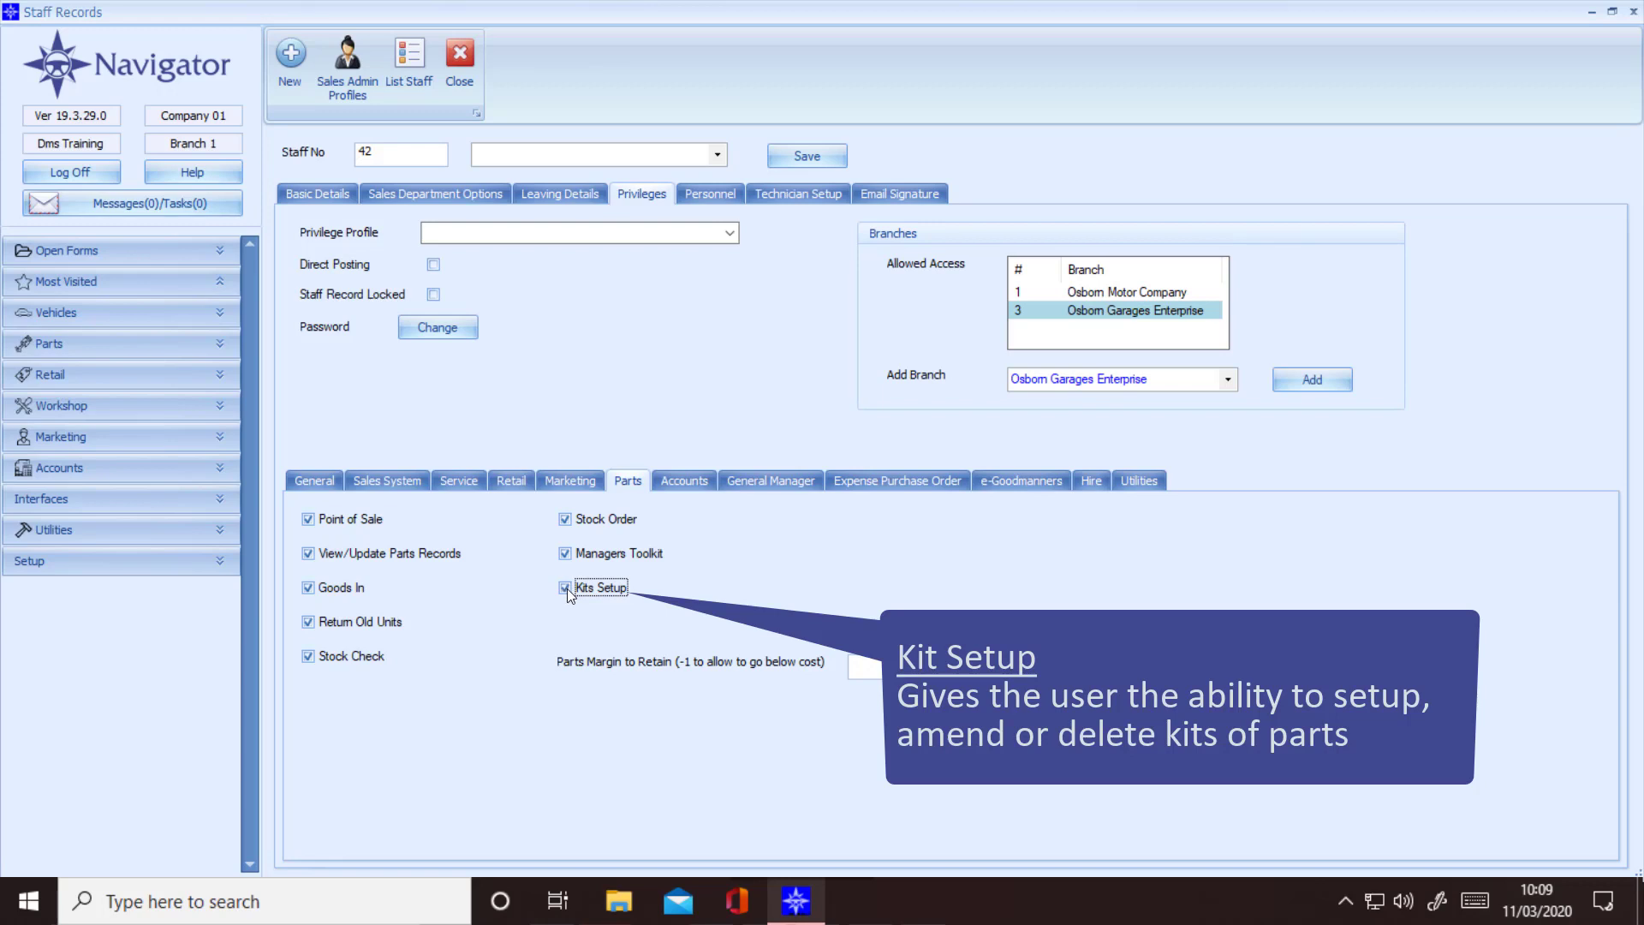
{"action": "left_click", "coordinate": [864, 668]}
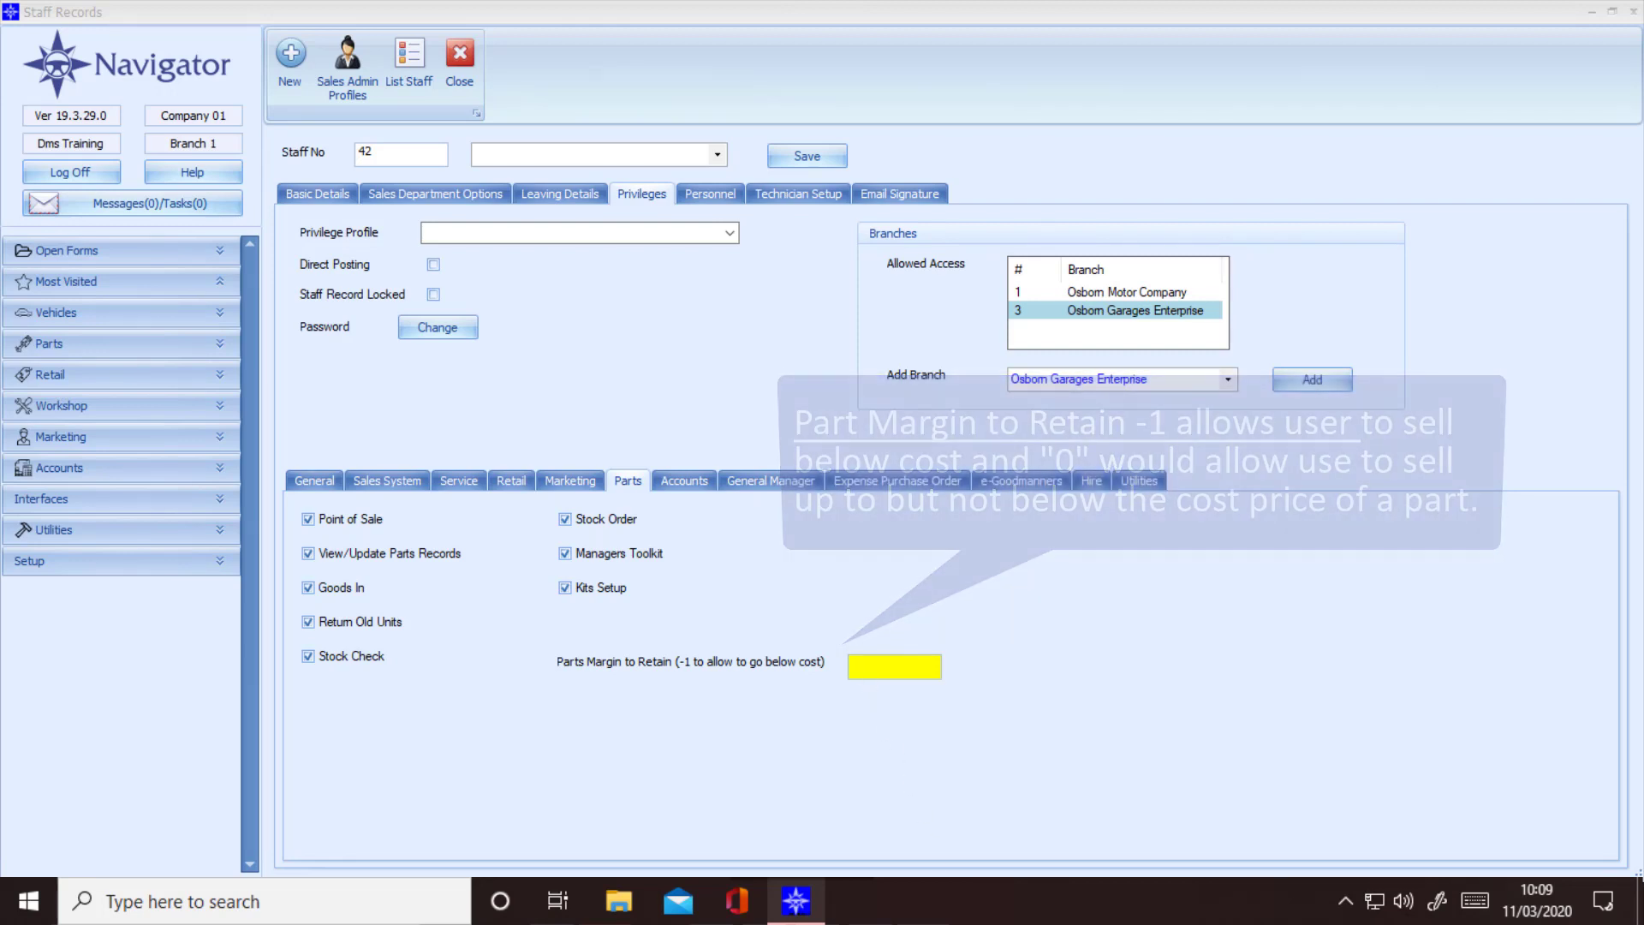
{"action": "left_click", "coordinate": [683, 481]}
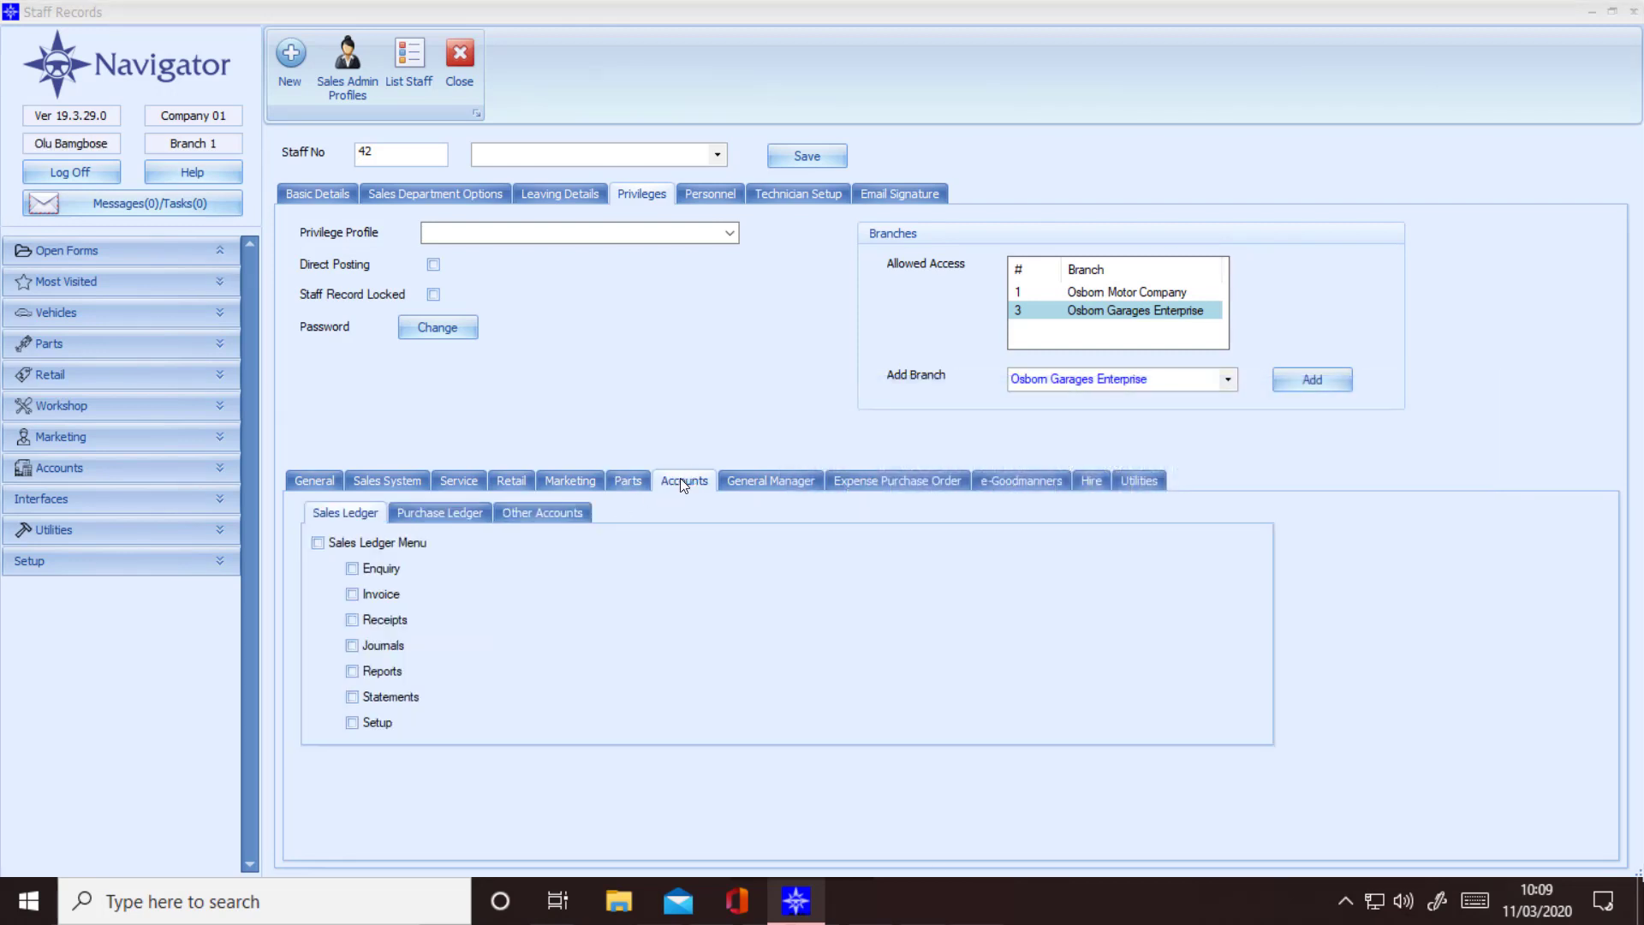
Step: Tick Sales Ledger Menu plus Enquiry, Invoice, Receipts, Journals, Reports, Statements and Setup
{"action": "left_click", "coordinate": [316, 542]}
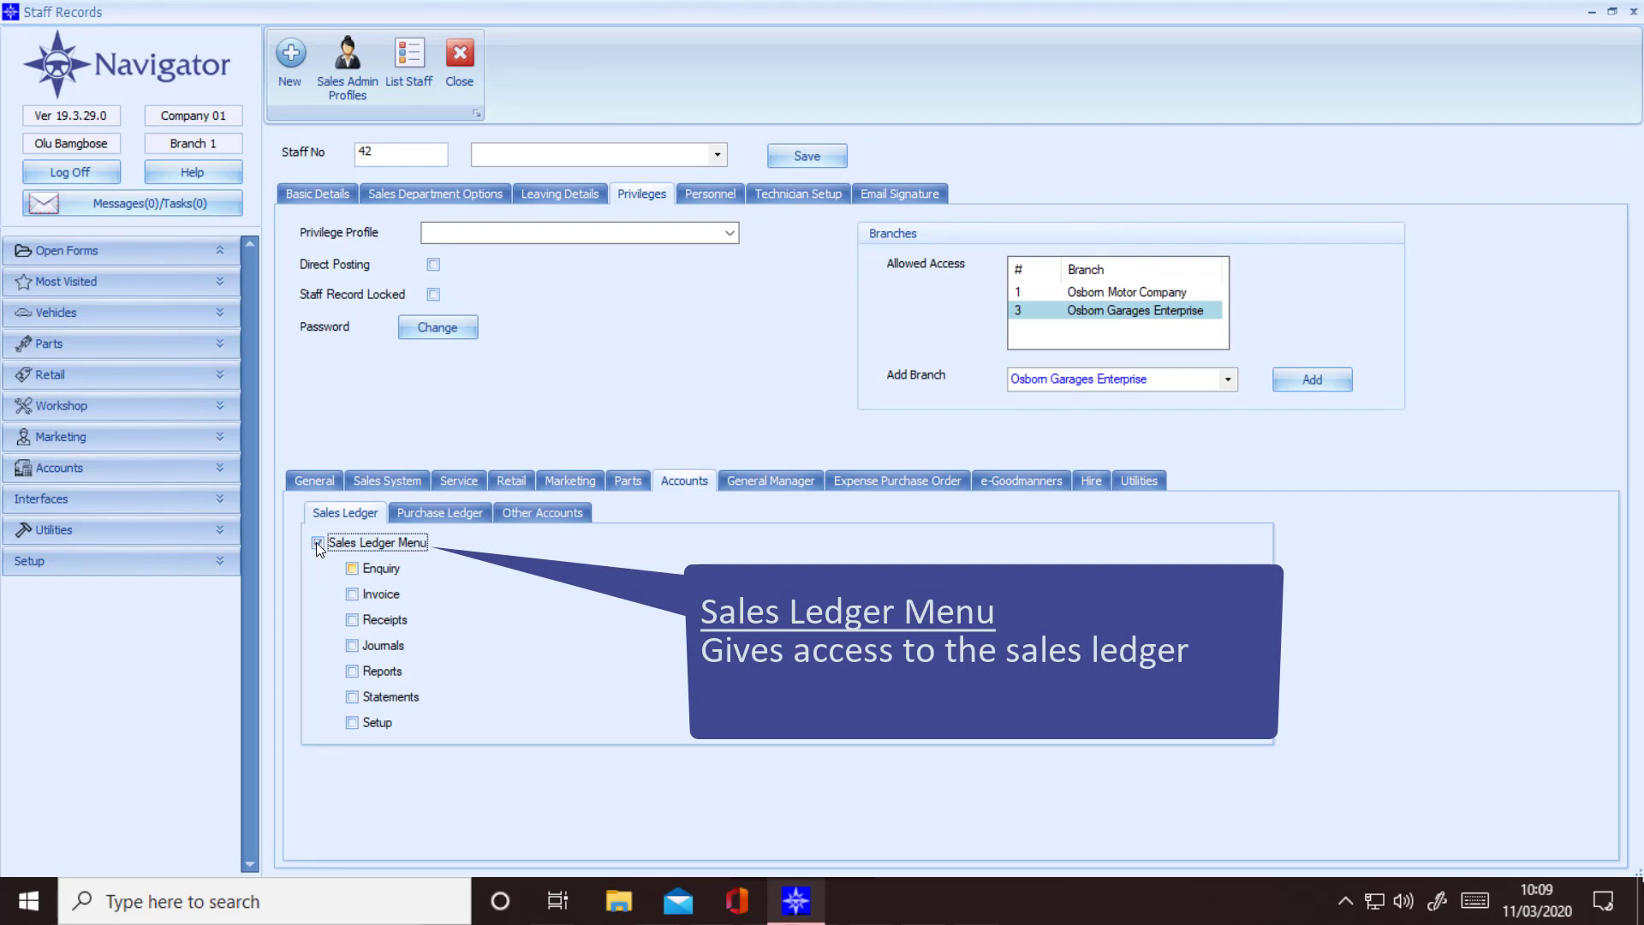
{"action": "left_click", "coordinate": [352, 568]}
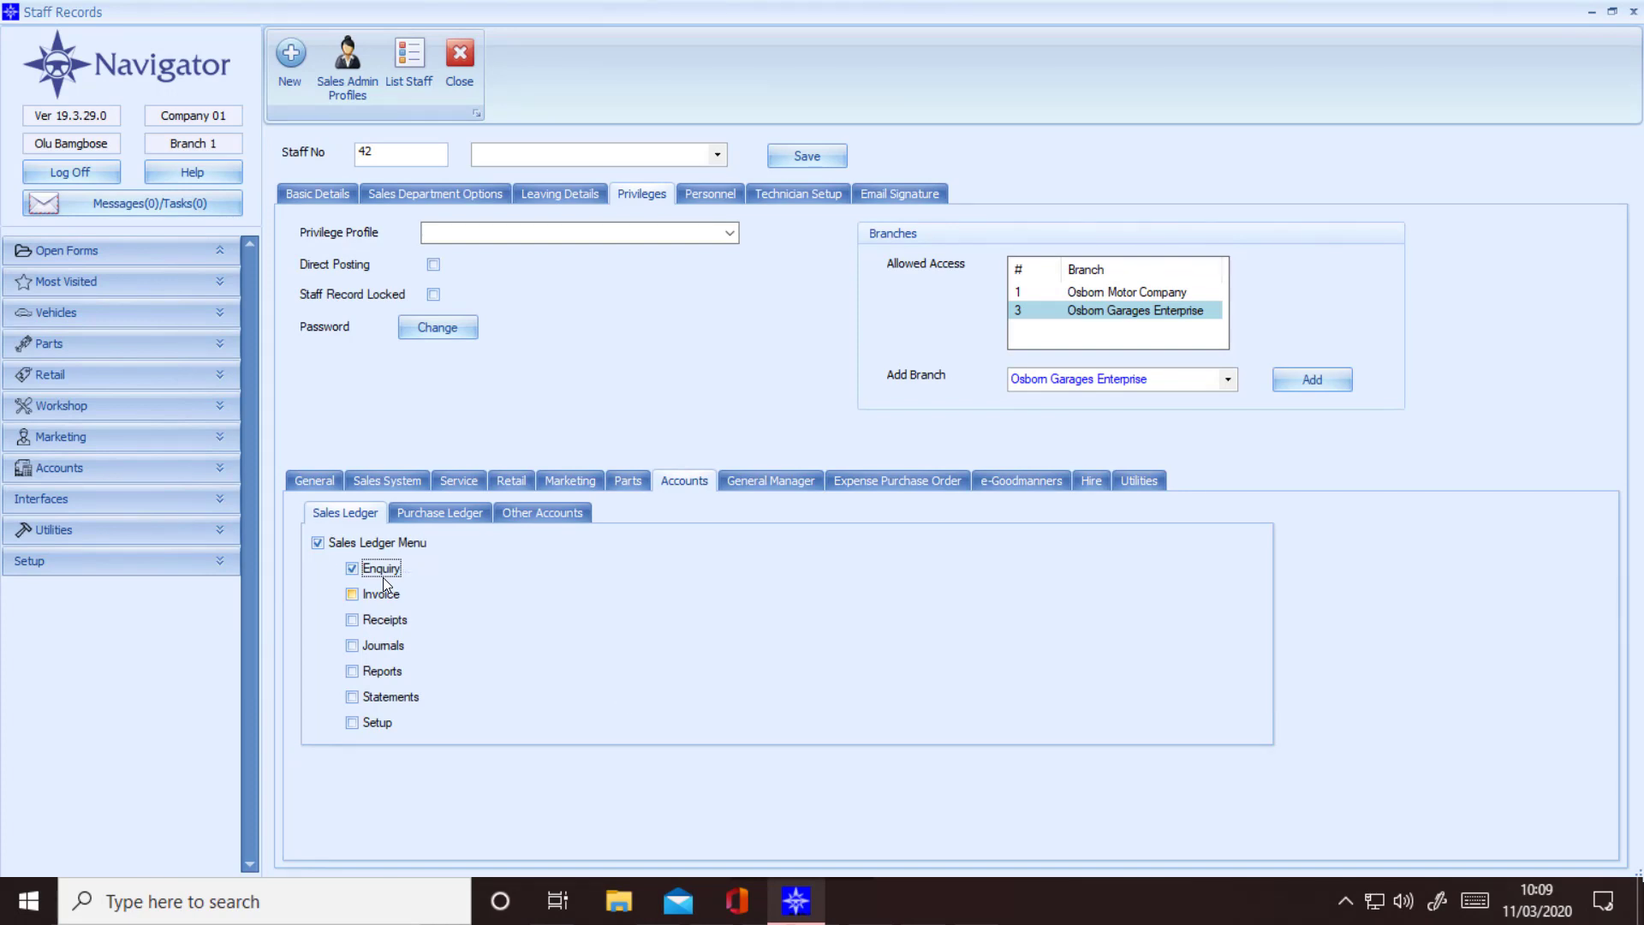
{"action": "left_click", "coordinate": [354, 594]}
{"action": "left_click", "coordinate": [354, 620]}
{"action": "left_click", "coordinate": [387, 649]}
{"action": "left_click", "coordinate": [355, 670]}
{"action": "left_click", "coordinate": [353, 697]}
{"action": "left_click", "coordinate": [351, 725]}
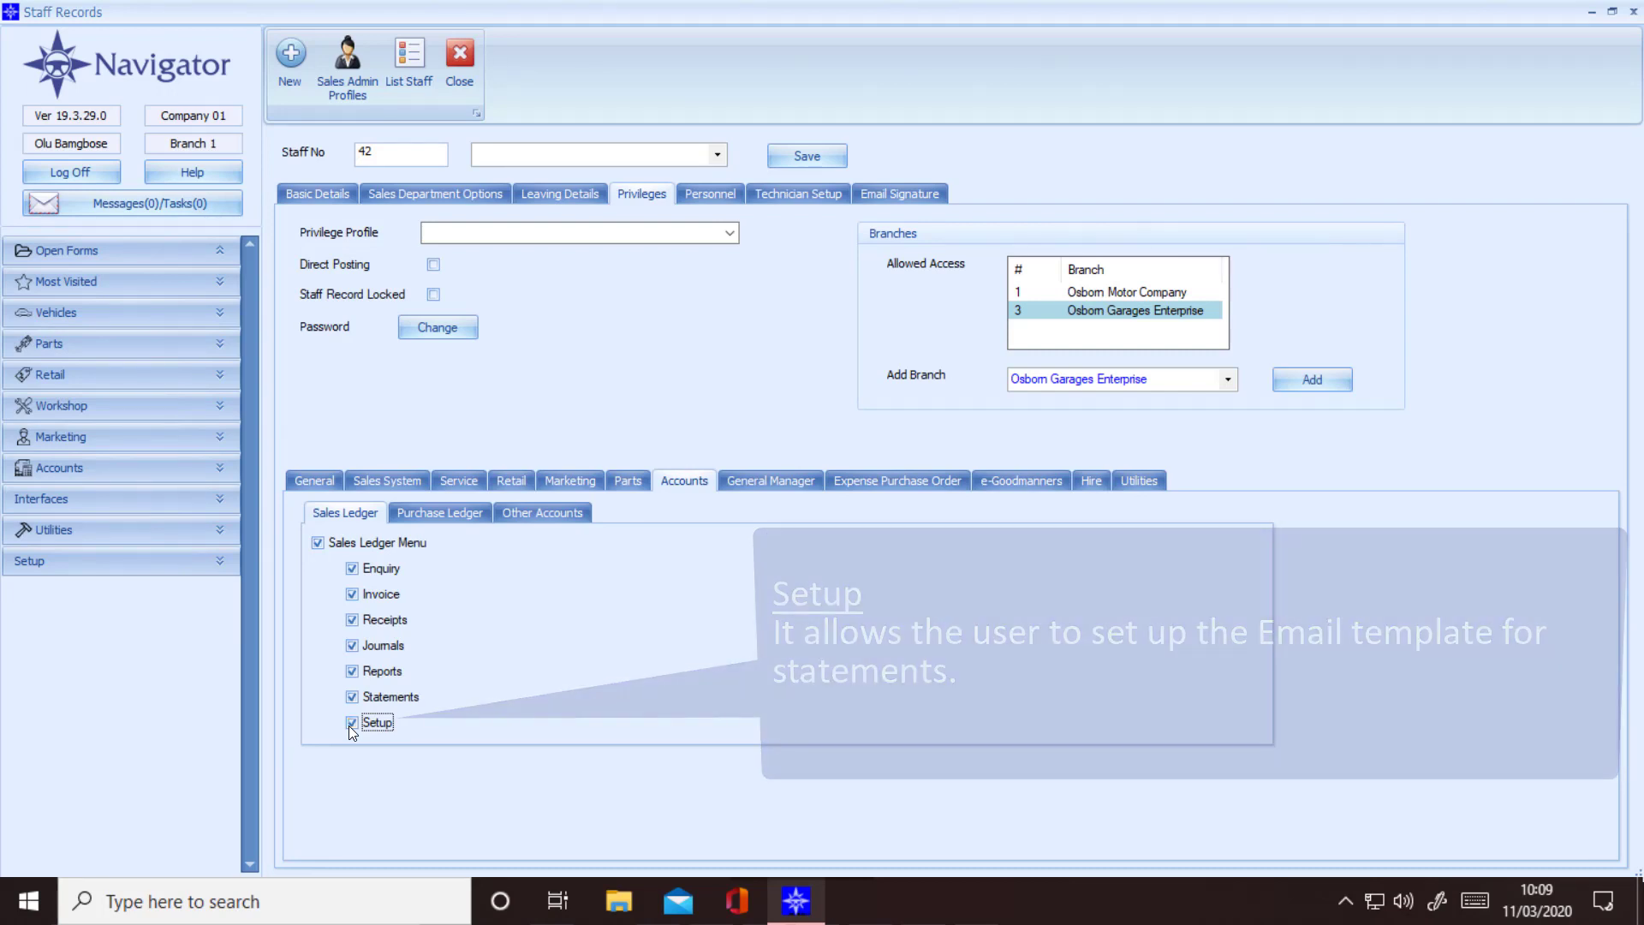
{"action": "left_click", "coordinate": [469, 512]}
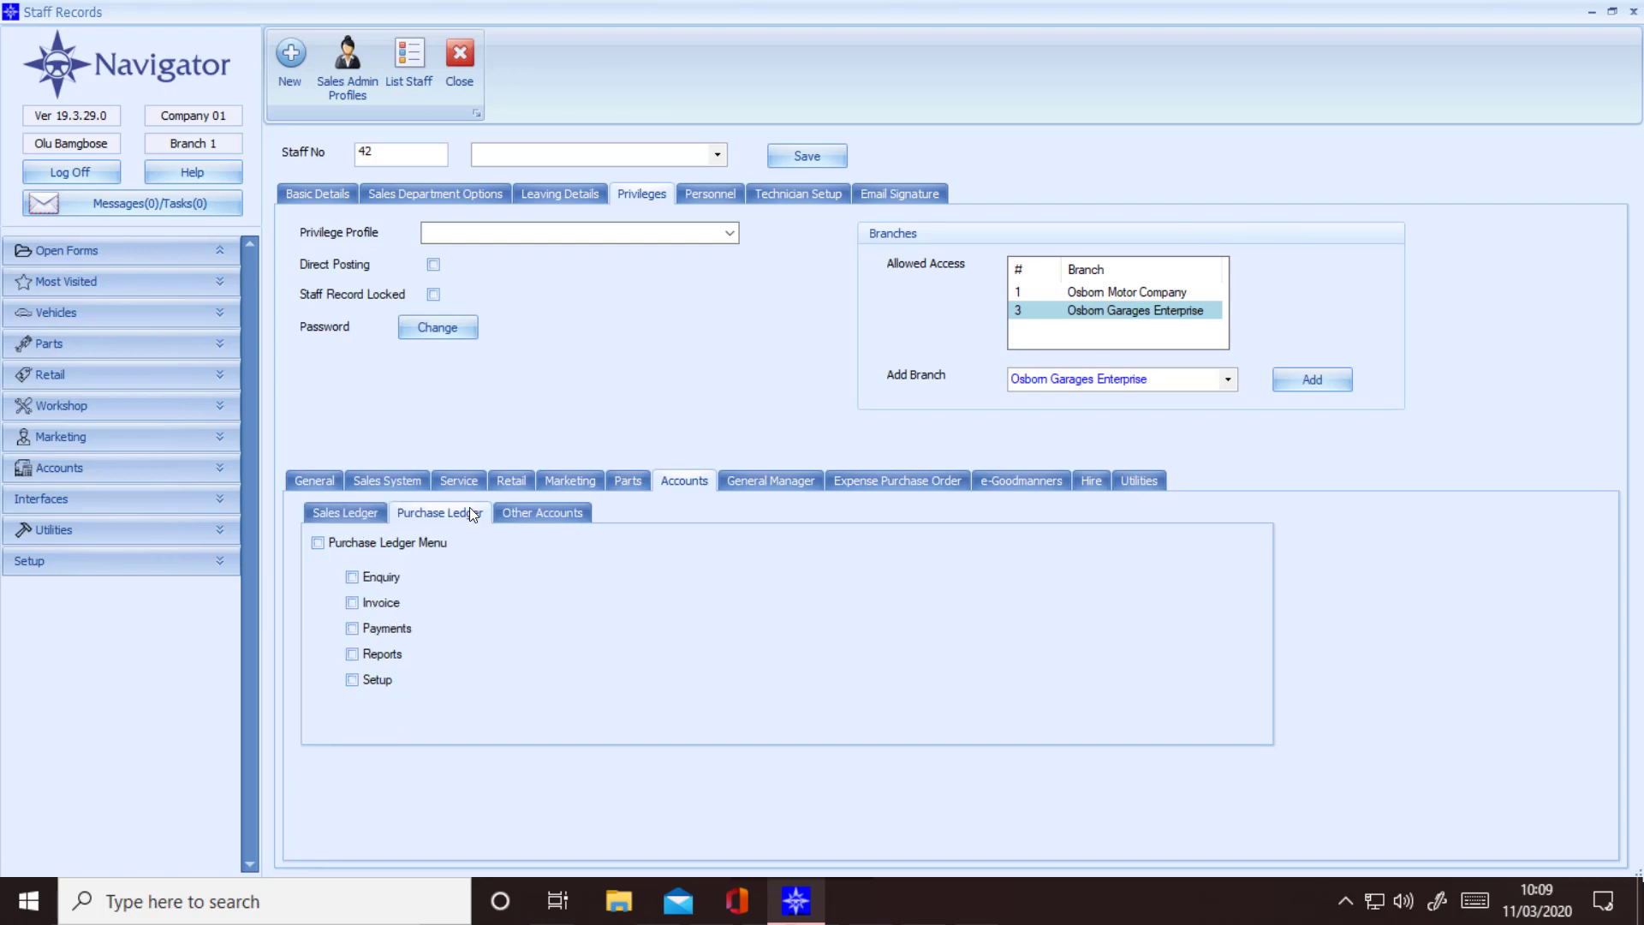
Step: Tick Purchase Ledger Menu along with its Enquiry, Invoice, Payments and Reports privileges
{"action": "left_click", "coordinate": [319, 543]}
{"action": "left_click", "coordinate": [351, 577]}
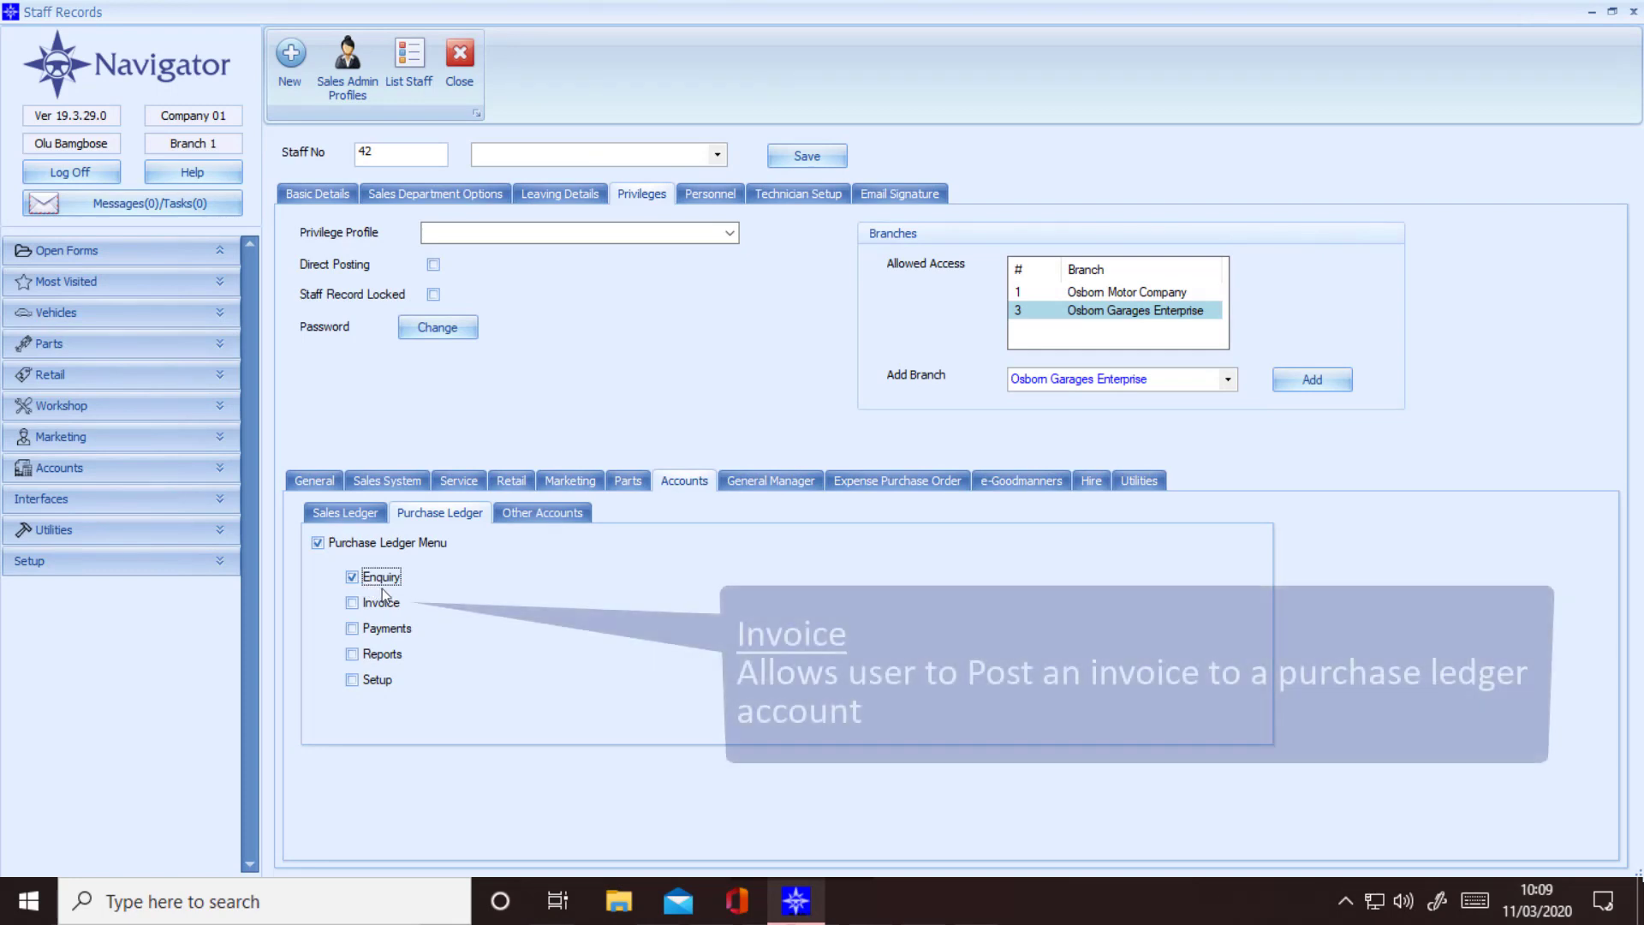
{"action": "left_click", "coordinate": [353, 603]}
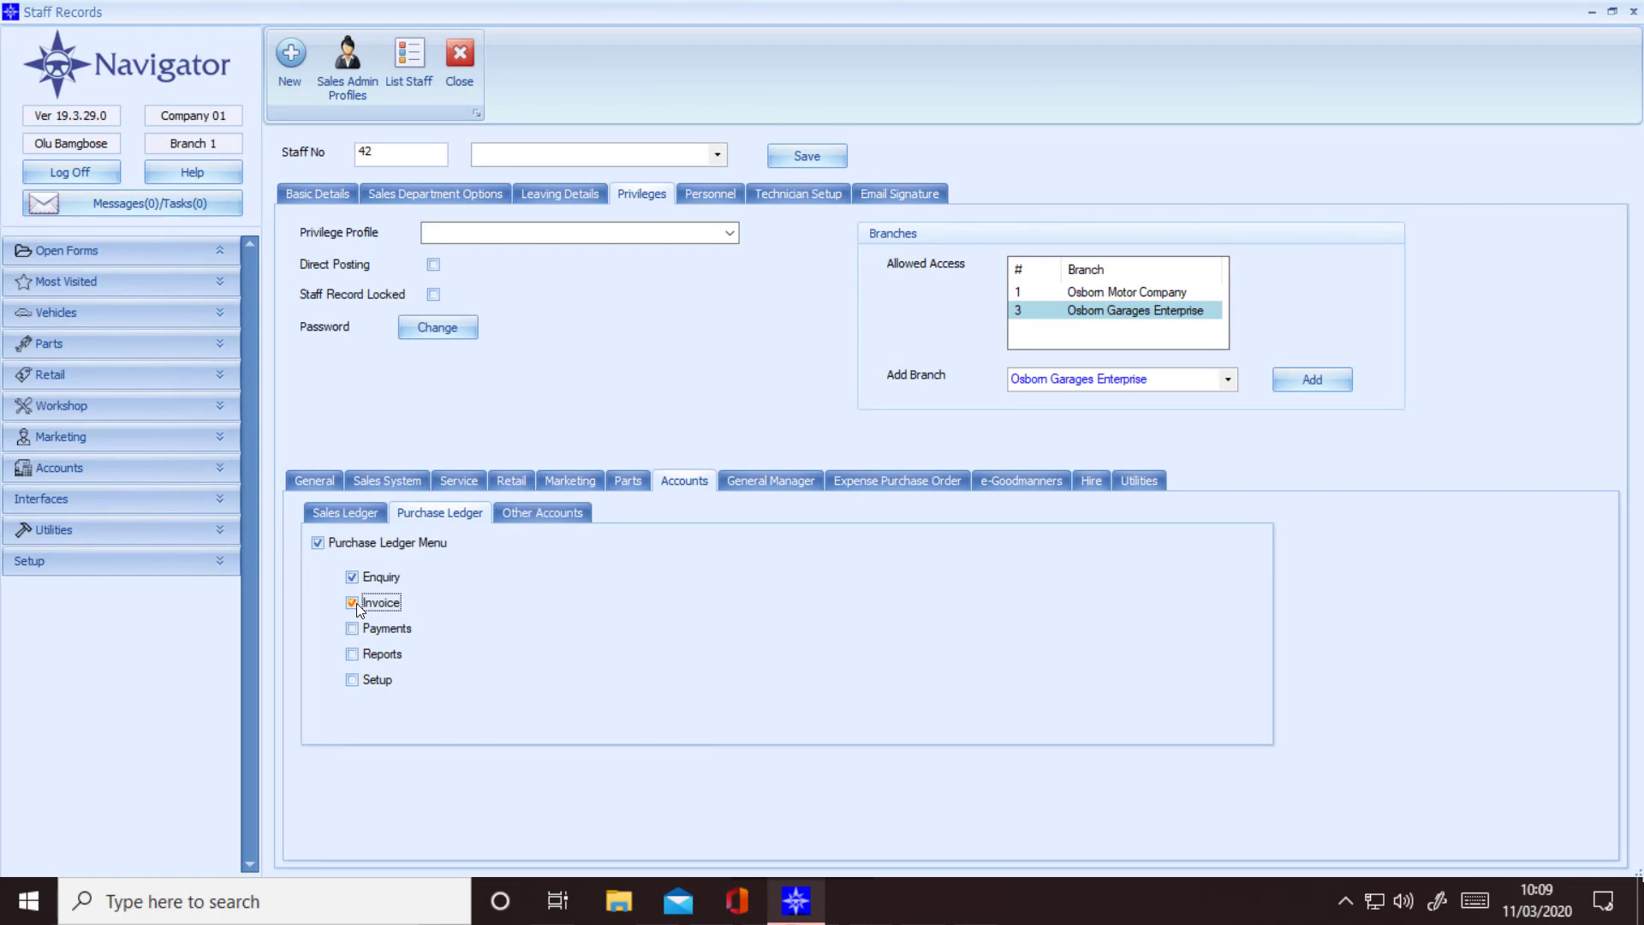
{"action": "left_click", "coordinate": [353, 629]}
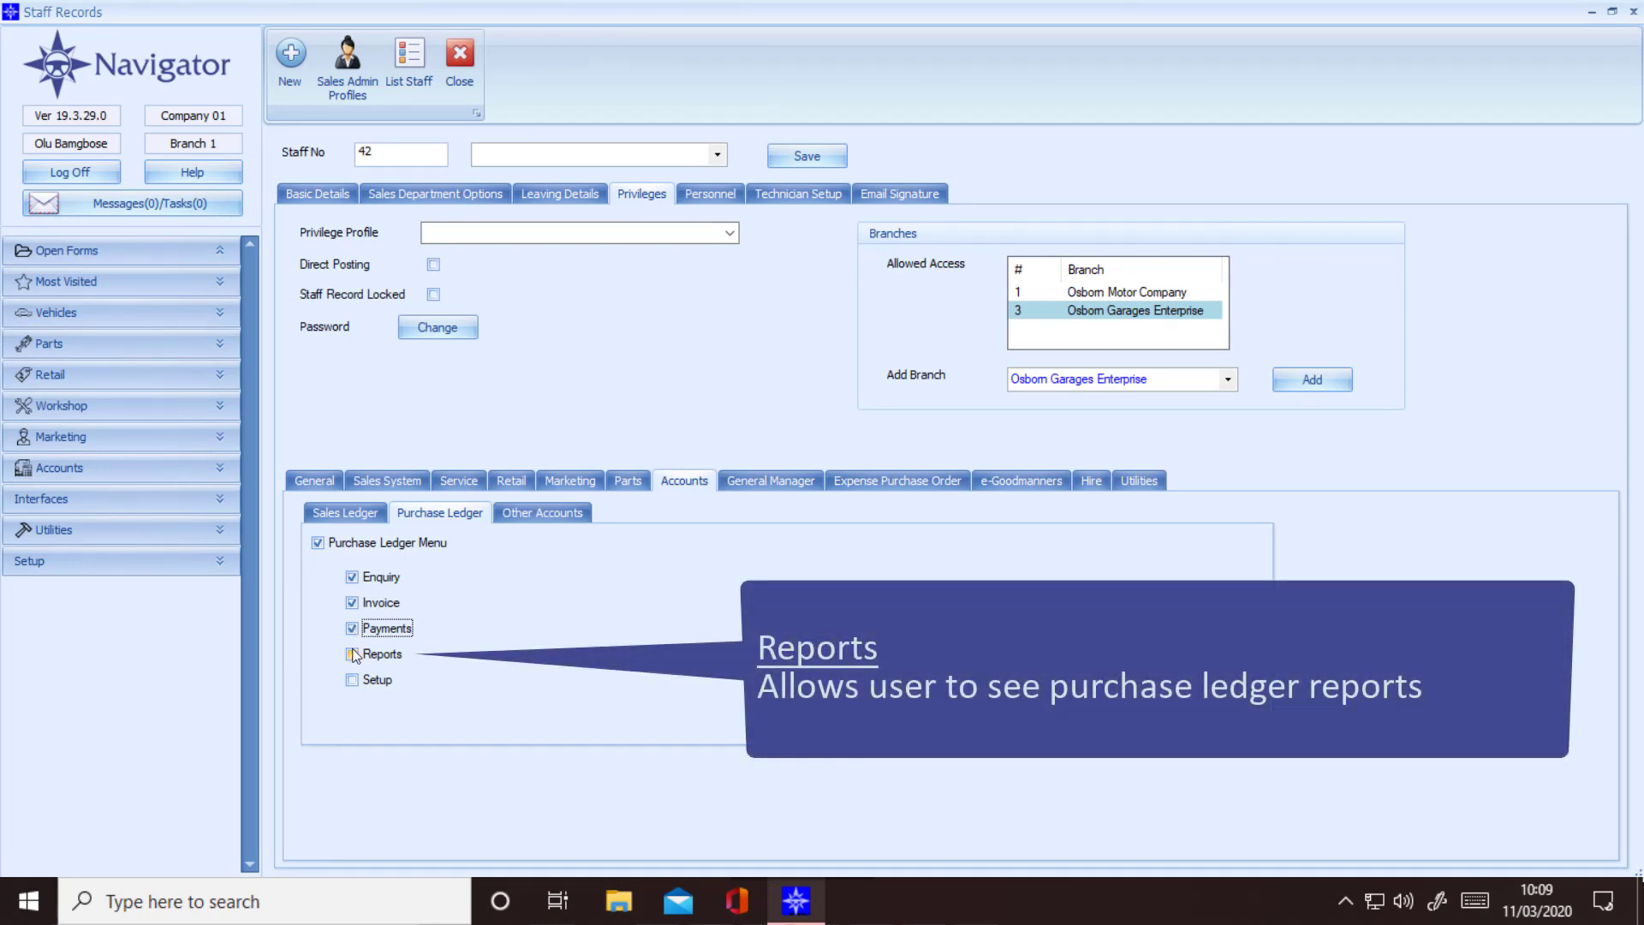
{"action": "left_click", "coordinate": [353, 651]}
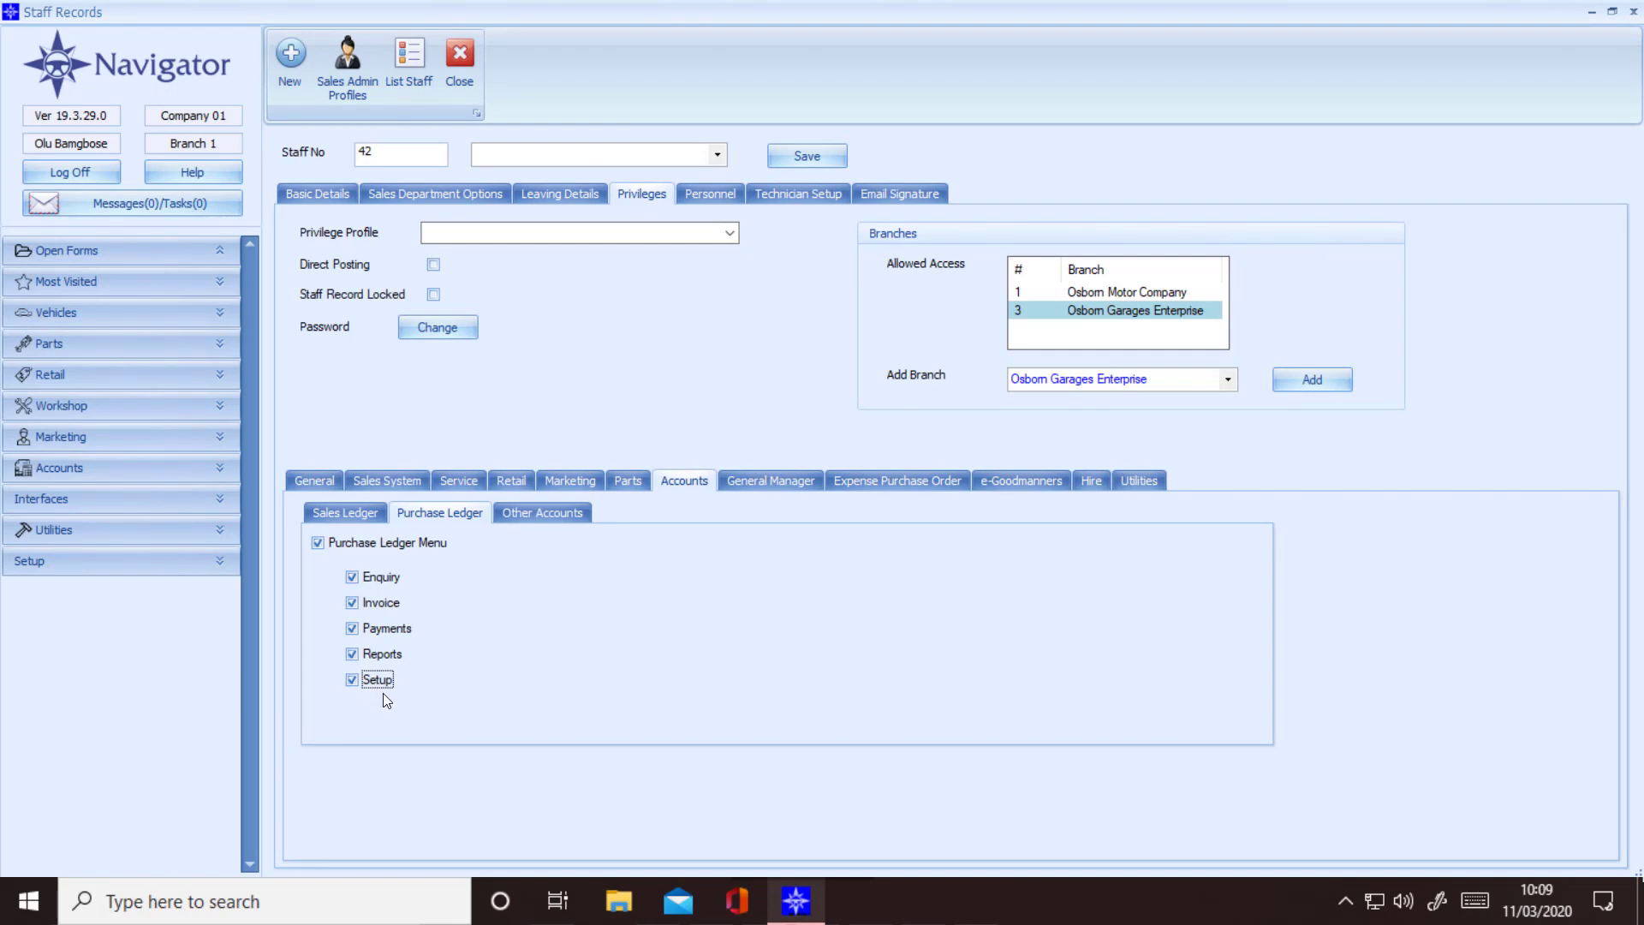
{"action": "left_click", "coordinate": [526, 516]}
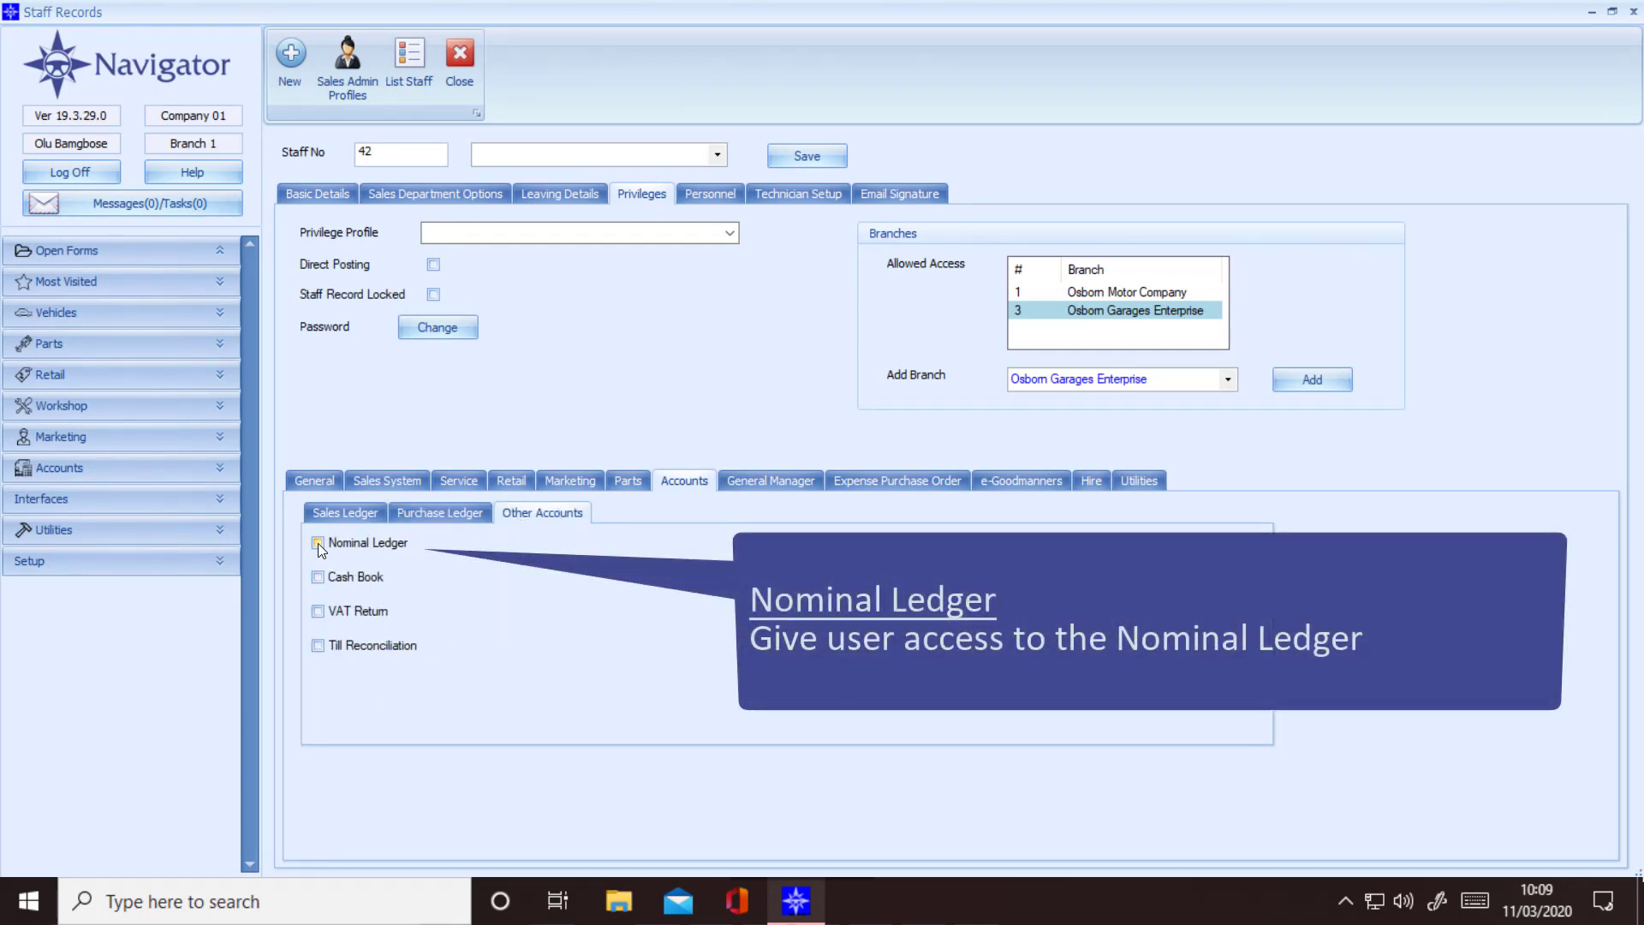
Step: Tick Nominal Ledger, Cash Book, VAT Return and Till Reconciliation on the Other Accounts tab
{"action": "left_click", "coordinate": [317, 542]}
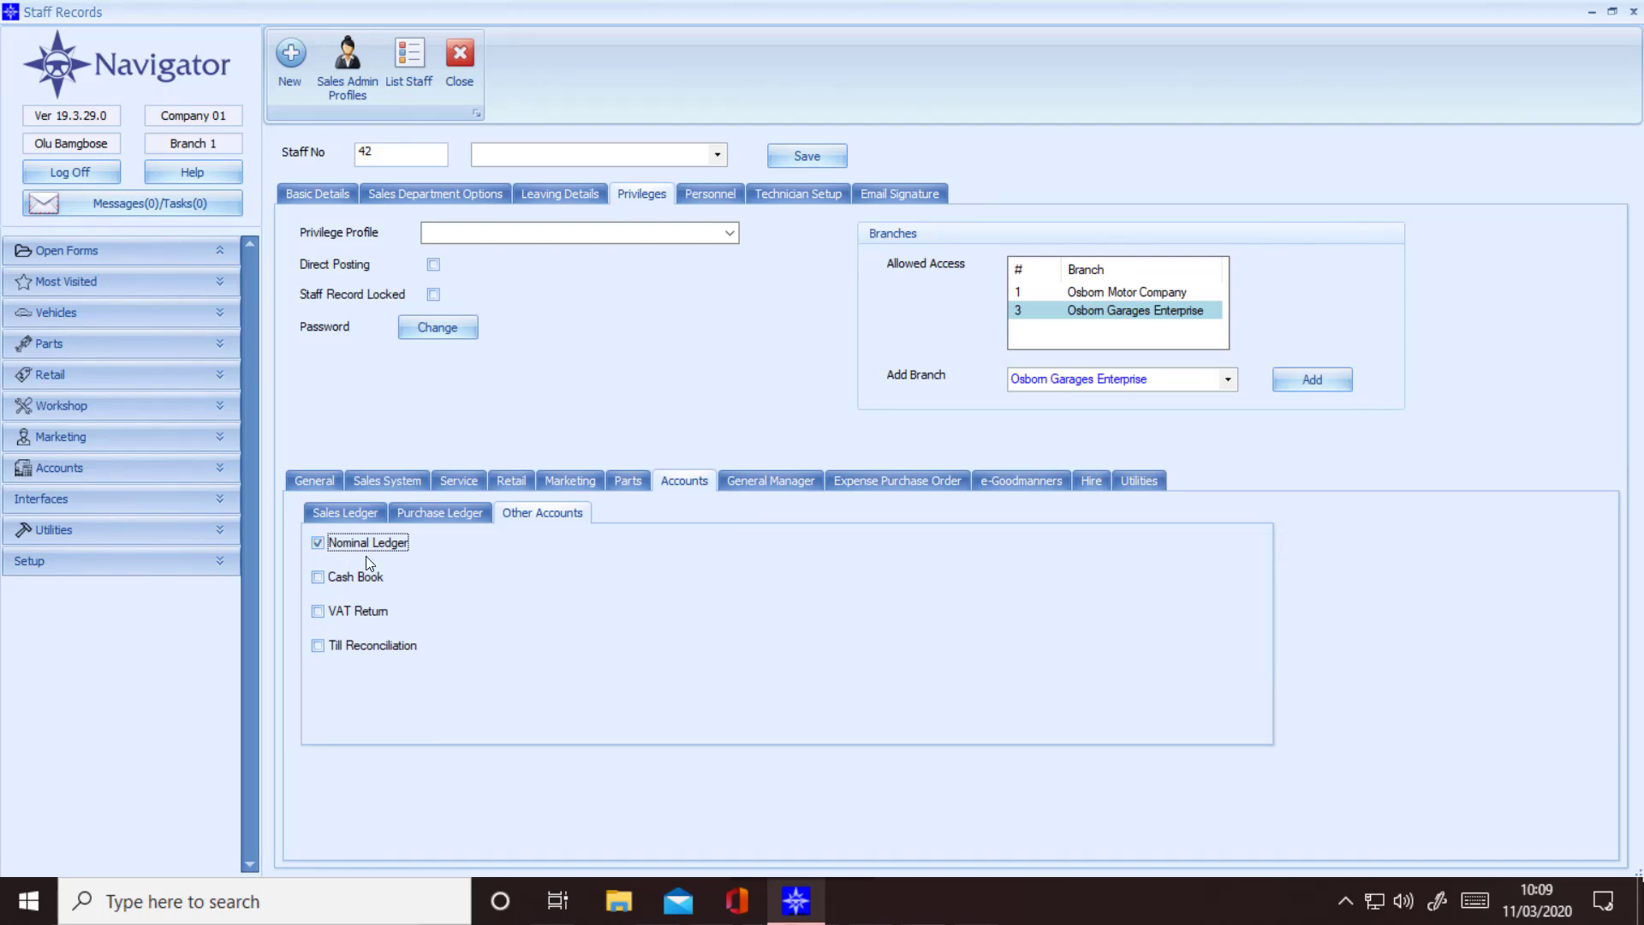
{"action": "left_click", "coordinate": [322, 580]}
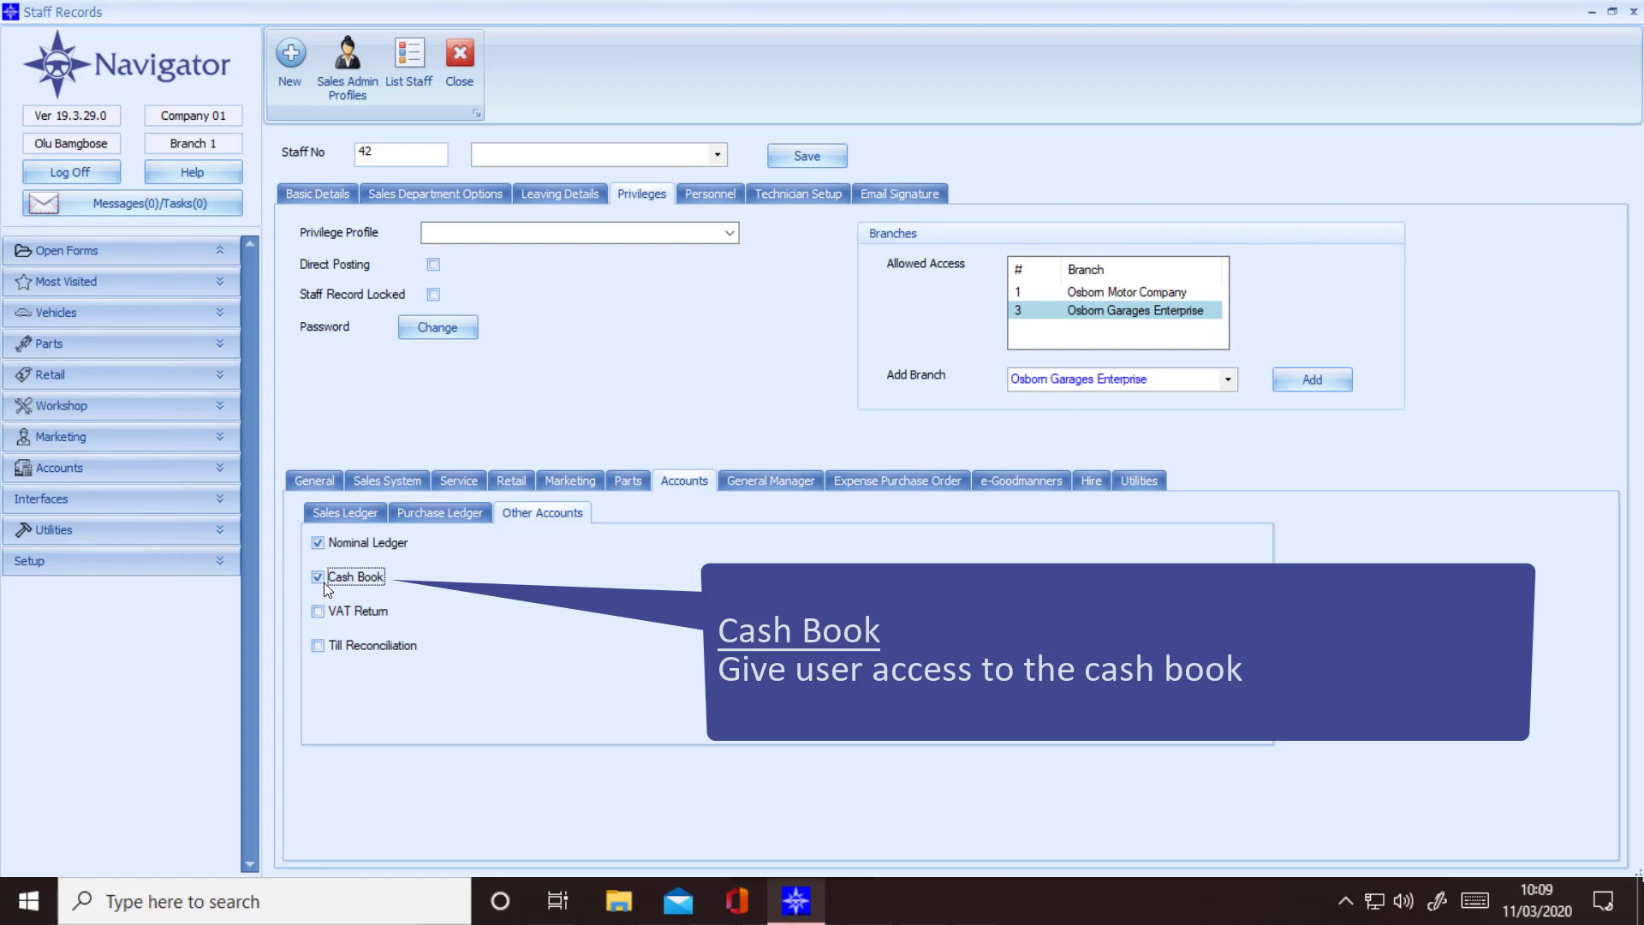
{"action": "left_click", "coordinate": [322, 612]}
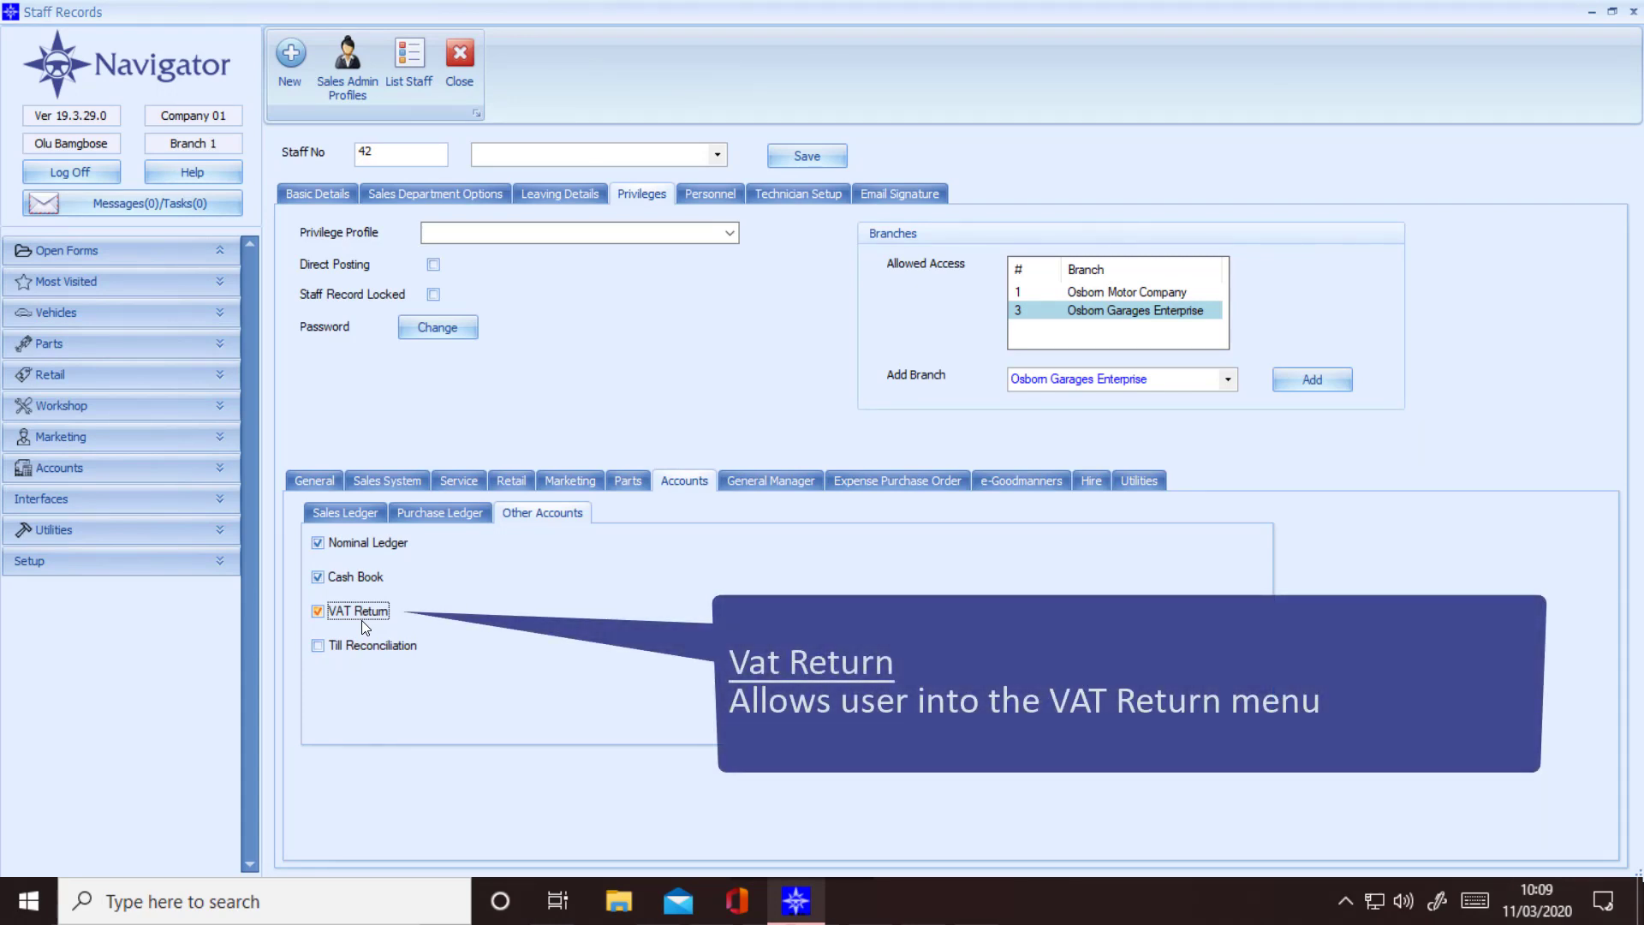
{"action": "left_click", "coordinate": [320, 645]}
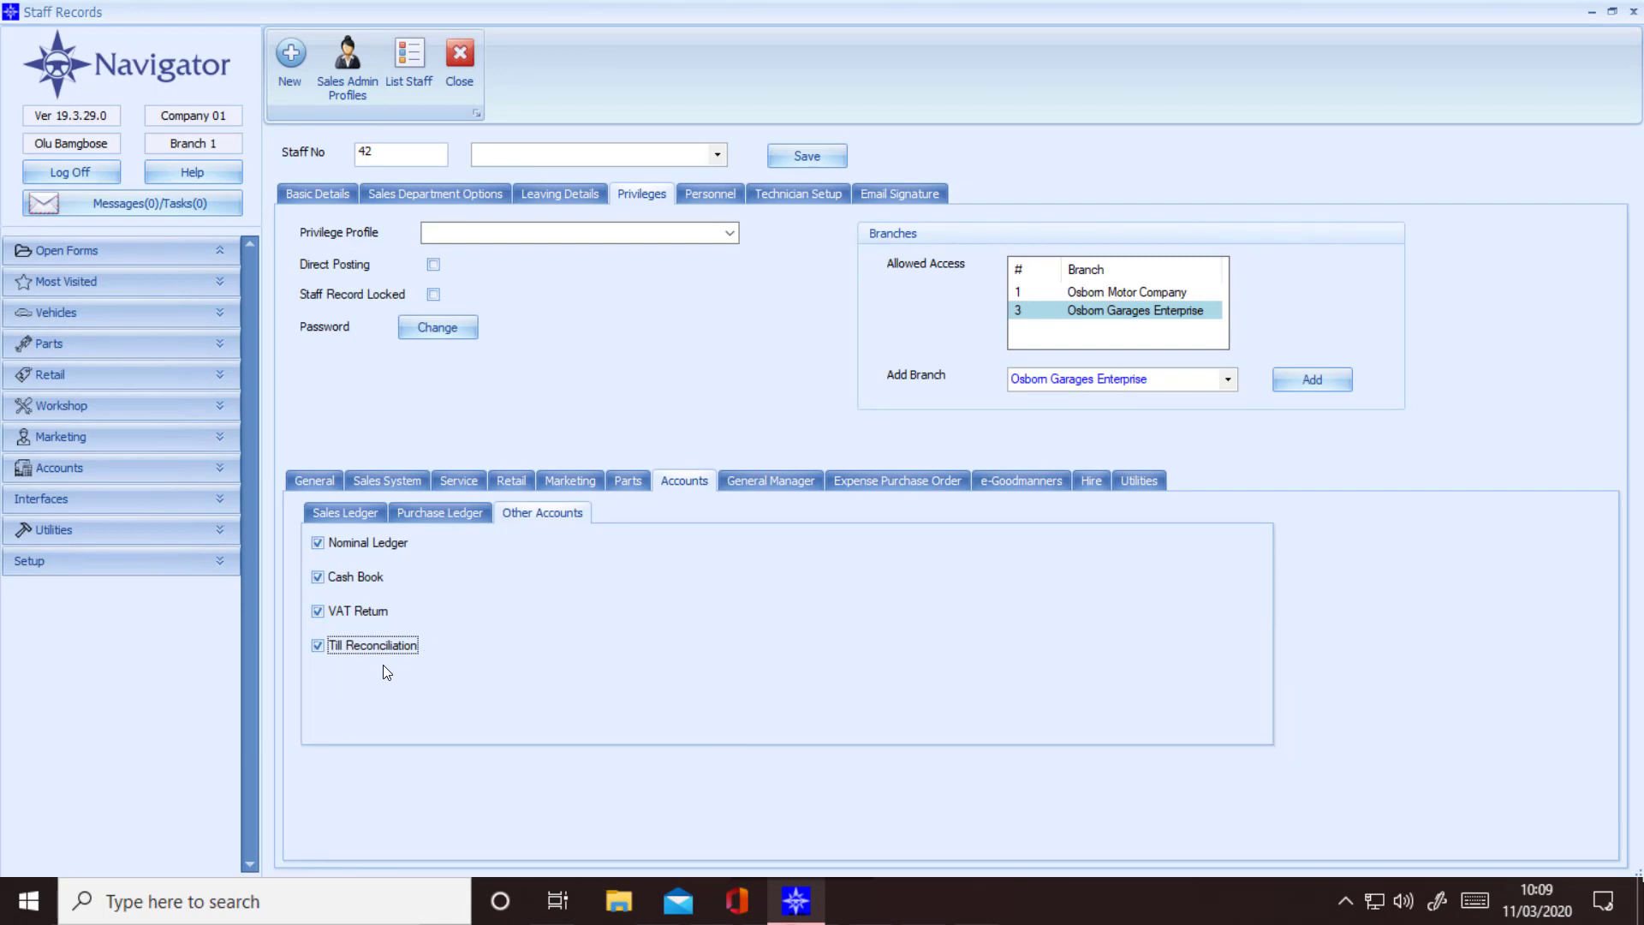
{"action": "left_click", "coordinate": [770, 480]}
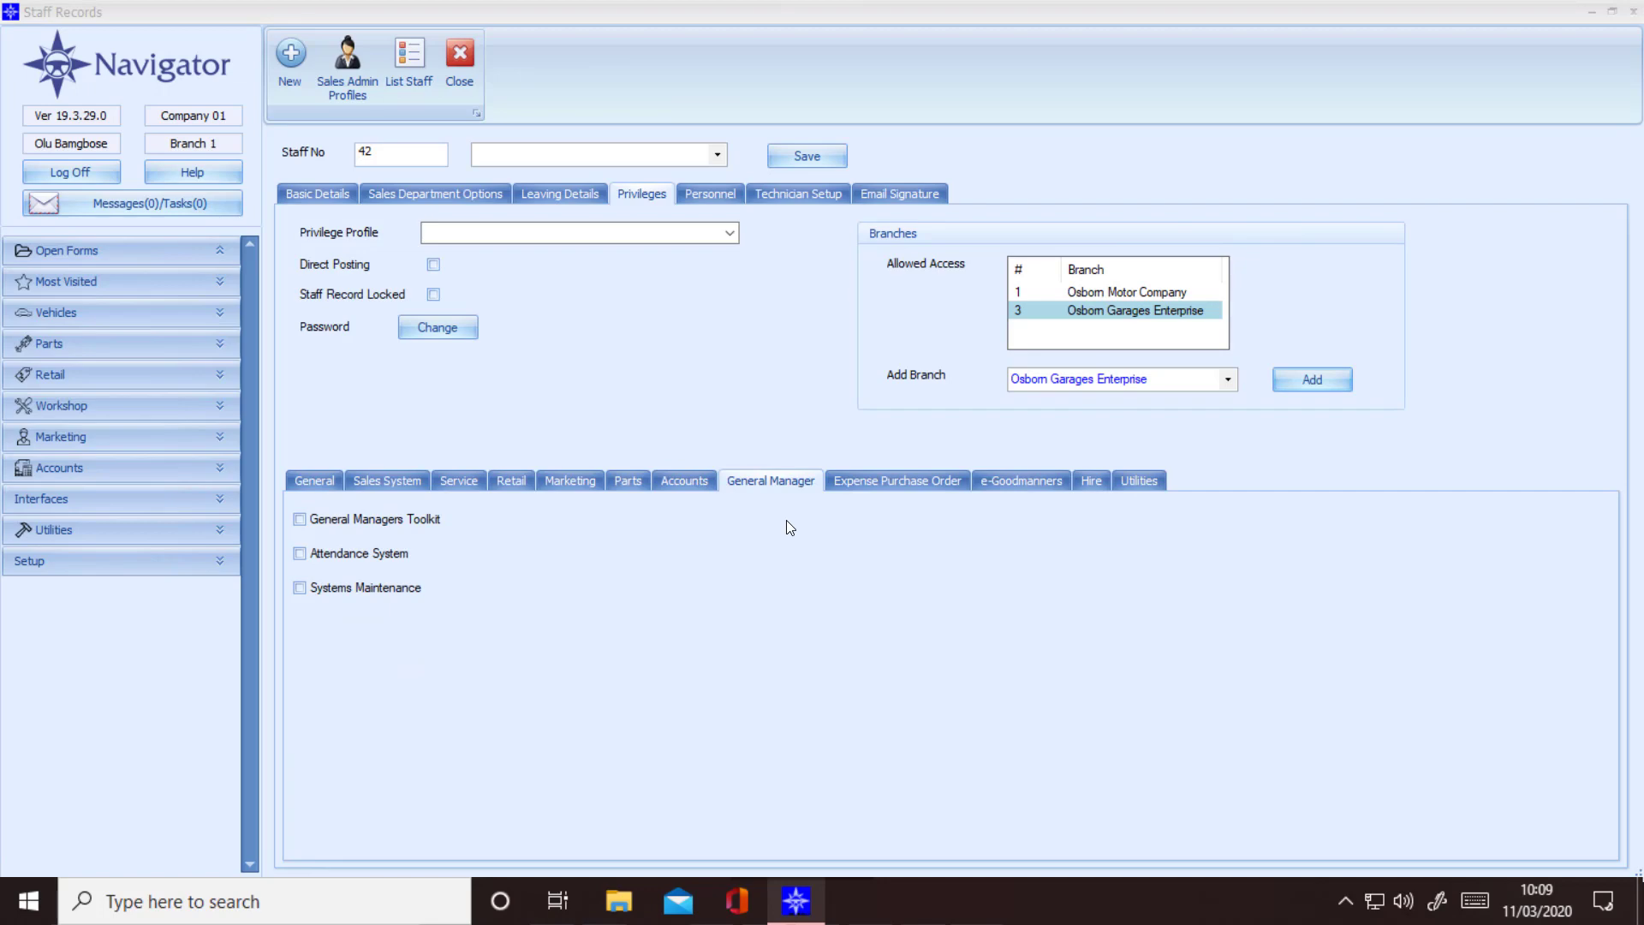
Step: Tick the General Managers Toolkit privilege for staff 42
{"action": "left_click", "coordinate": [300, 519]}
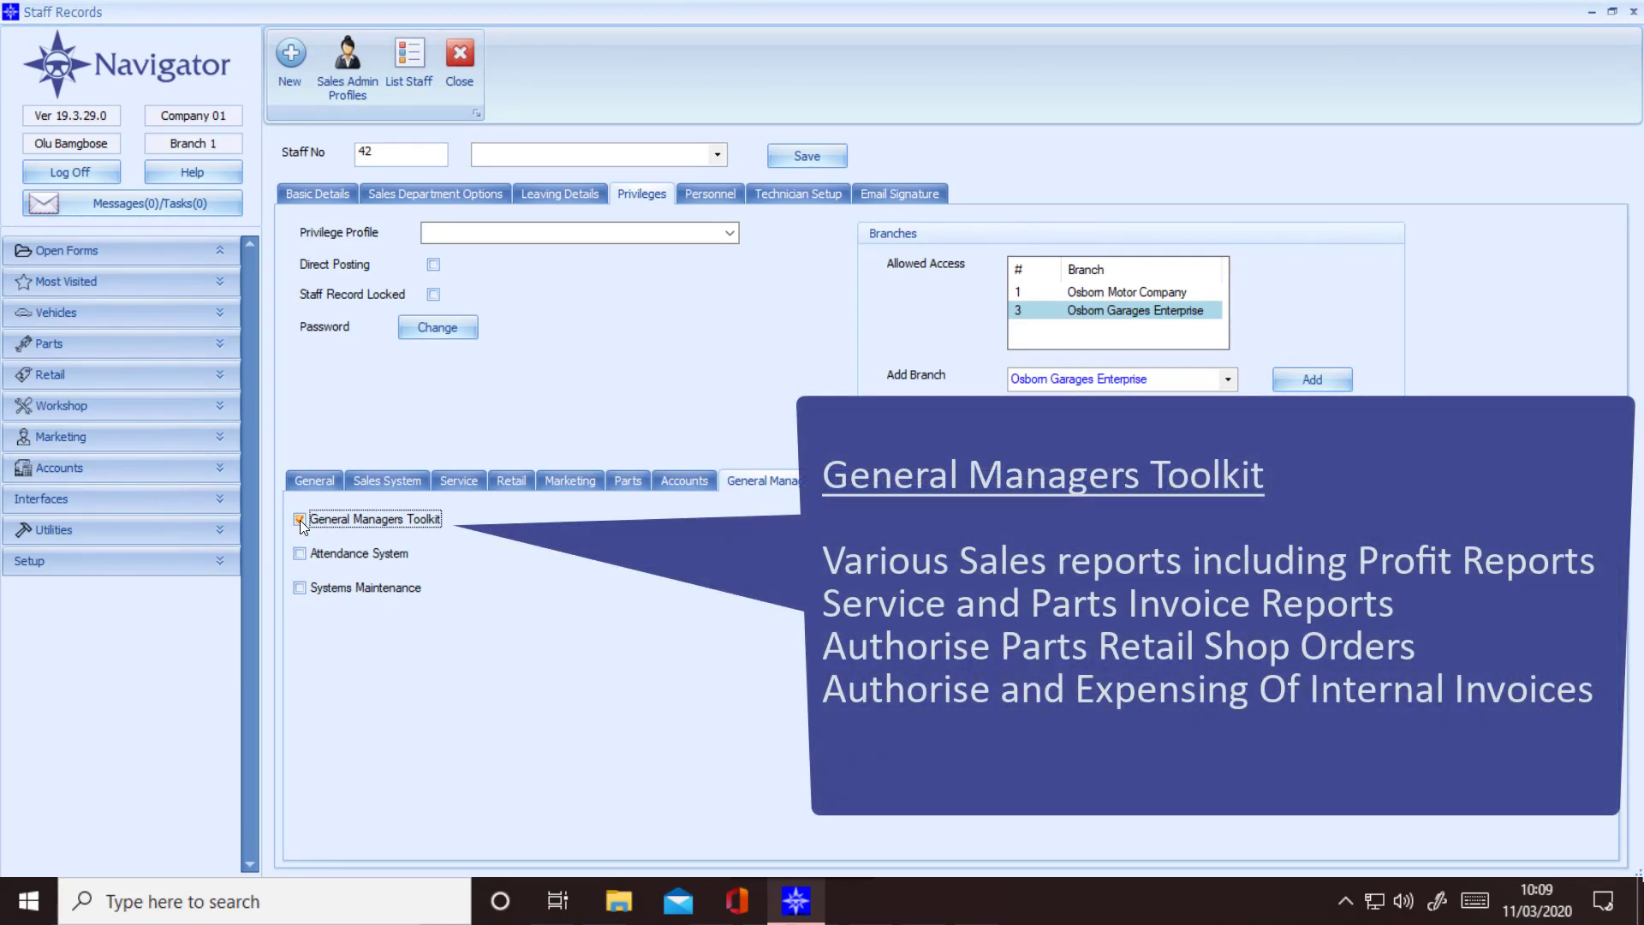